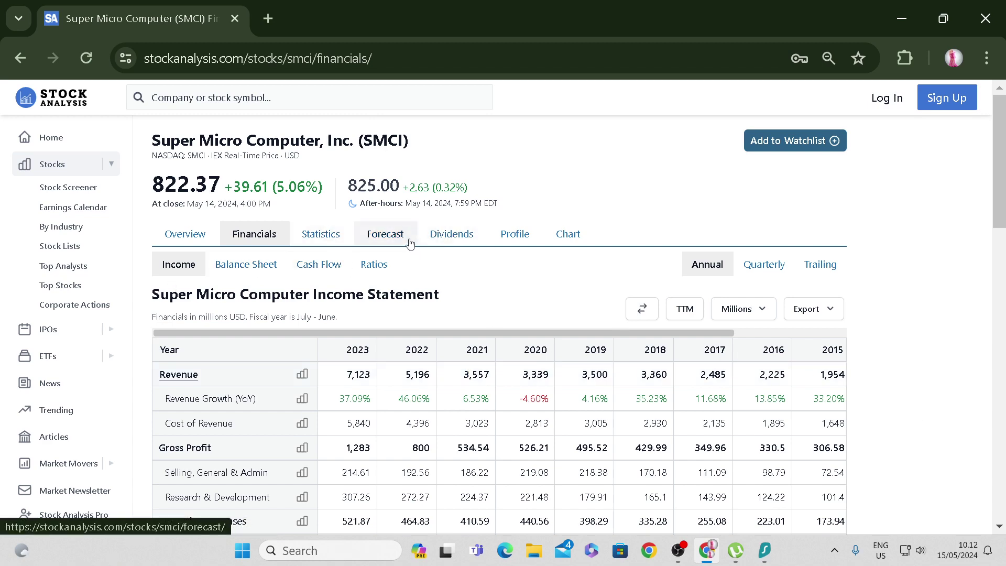
# Open Super Micro's Forecast page and select the 2026 EPS estimate 36.85 in the Financial Forecast table.
pyautogui.click(386, 234)
pyautogui.scroll(-20, 426, 352)
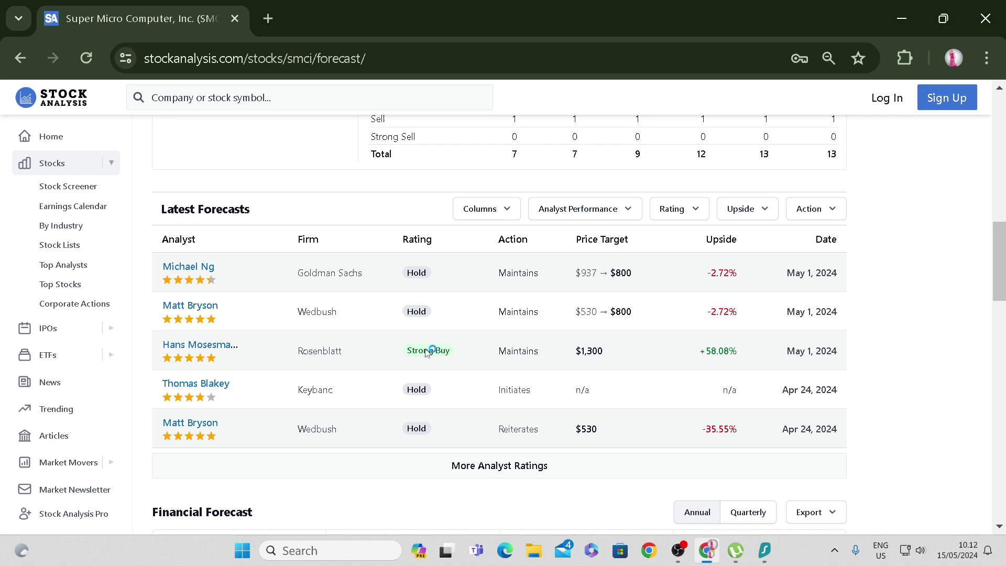
pyautogui.scroll(2, 526, 351)
pyautogui.scroll(-4, 587, 314)
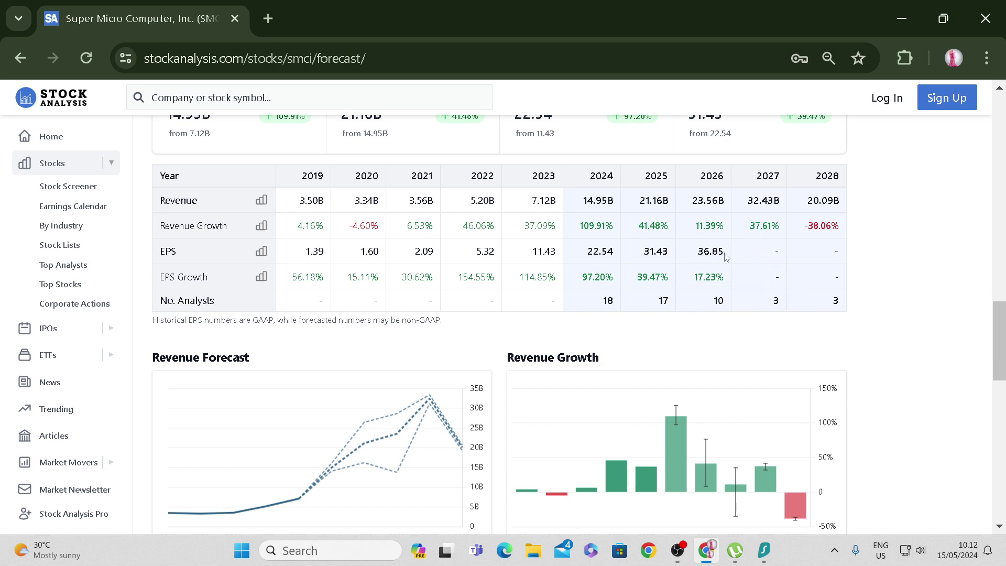
pyautogui.moveTo(726, 256); pyautogui.dragTo(701, 252)
# Launch Calculator from the taskbar search and enter 36,85.
pyautogui.click(396, 550)
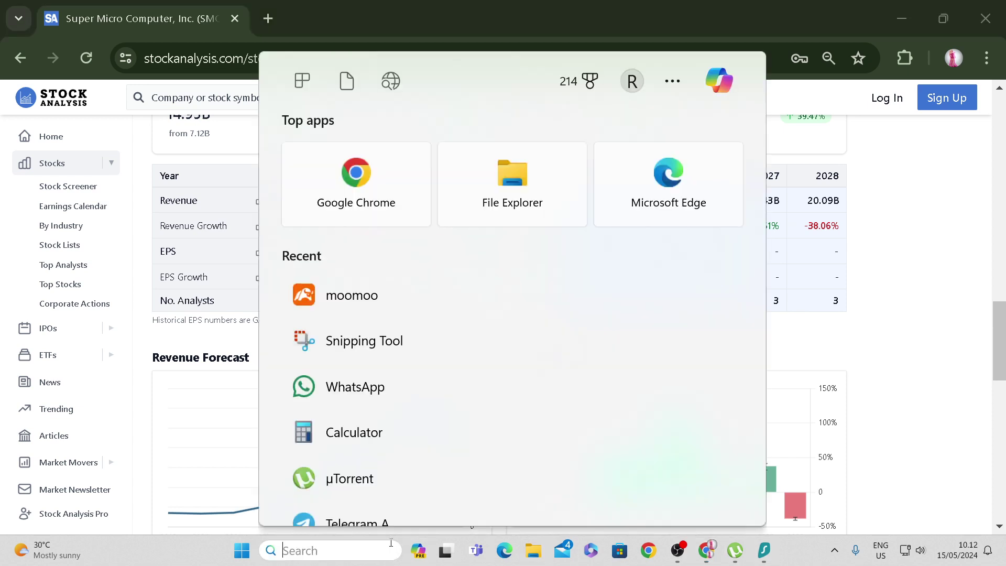
pyautogui.write('cal')
pyautogui.press('Return')
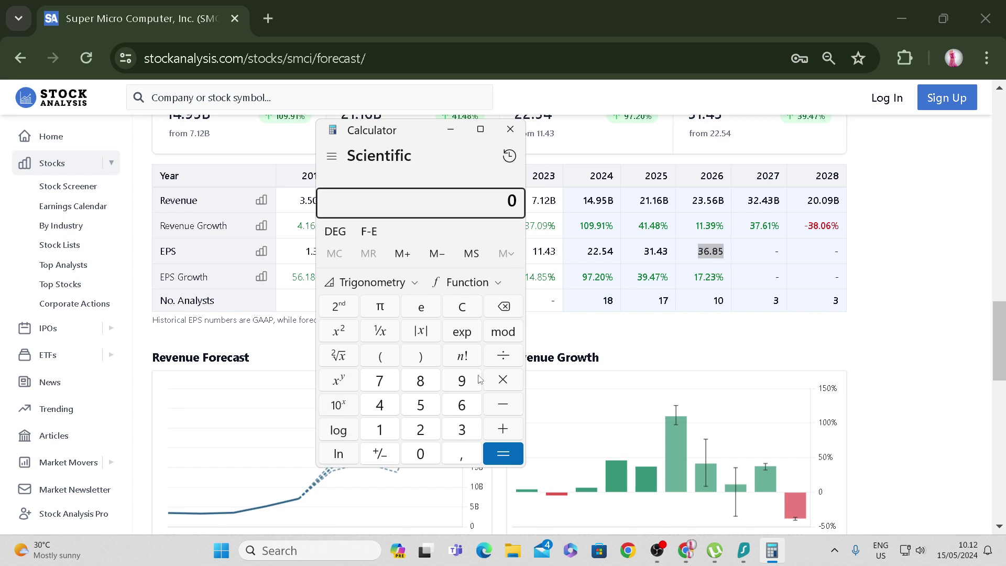
pyautogui.click(462, 429)
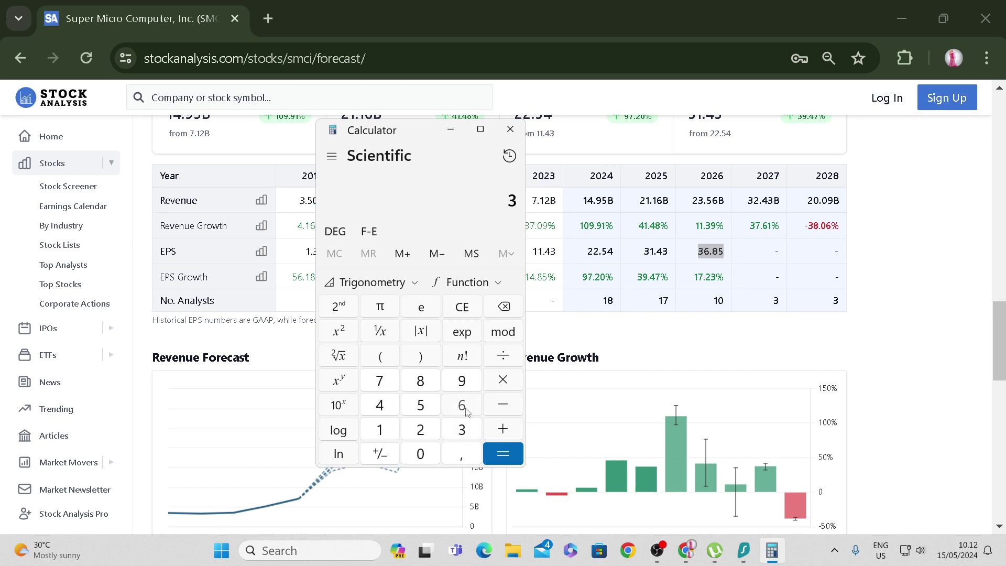
pyautogui.click(462, 405)
pyautogui.click(461, 454)
pyautogui.click(420, 388)
pyautogui.click(421, 412)
# Search the taskbar for Excel.
pyautogui.click(332, 545)
pyautogui.write('e')
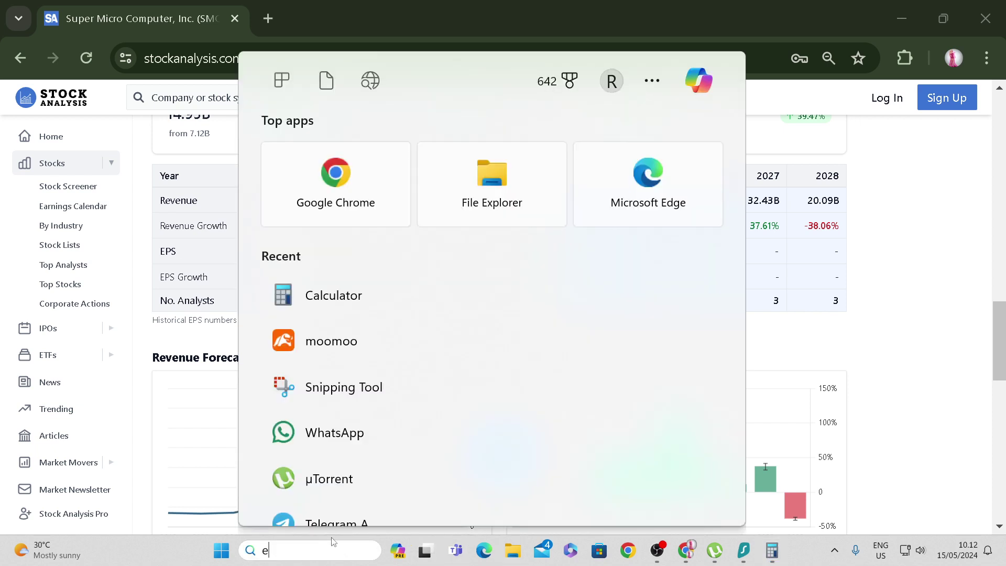
pyautogui.write('xcel')
pyautogui.press('Escape')
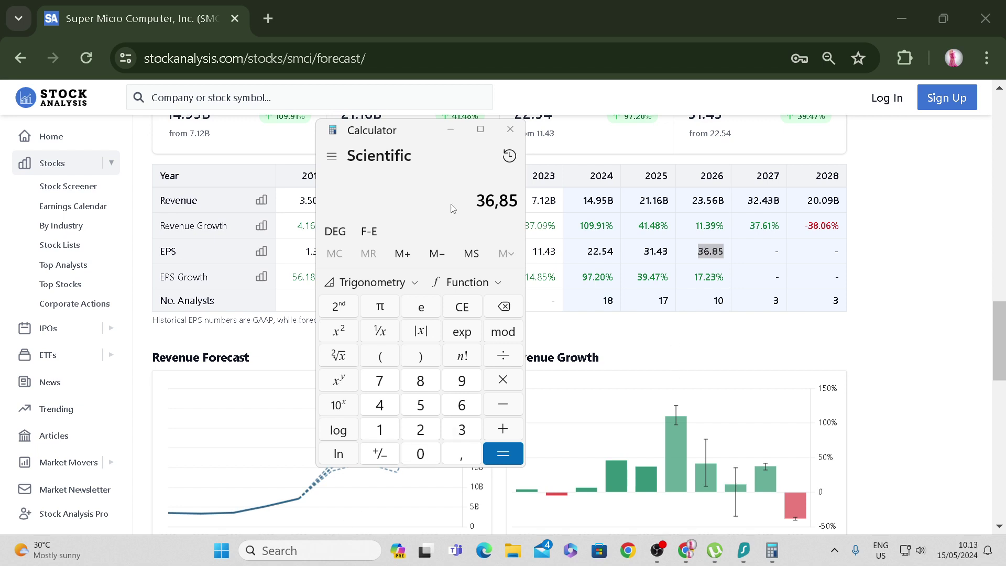
# Search 'google sheets' in a new tab and open the Google Sheets Online Spreadsheet Editor result.
pyautogui.click(266, 21)
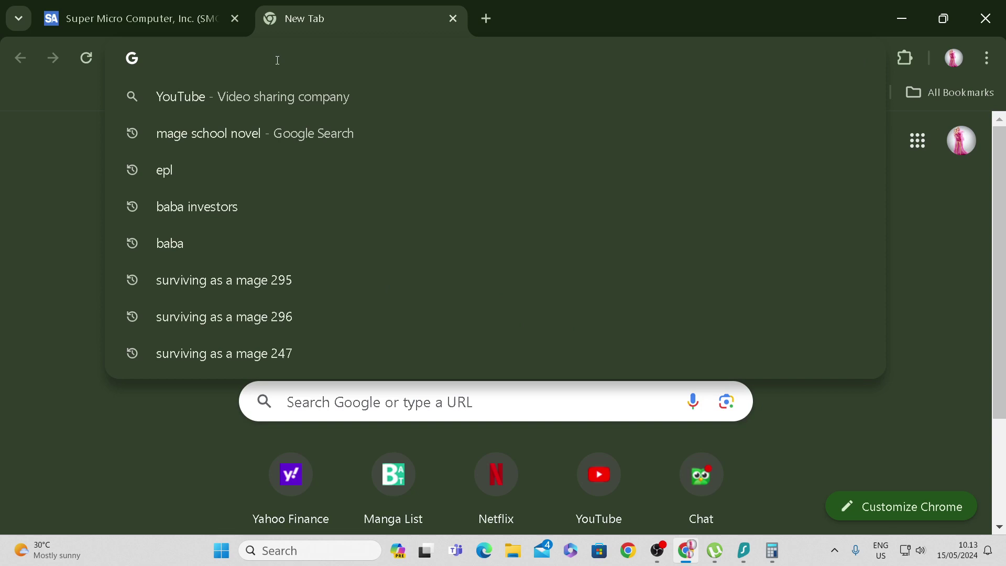
pyautogui.write('google sheets')
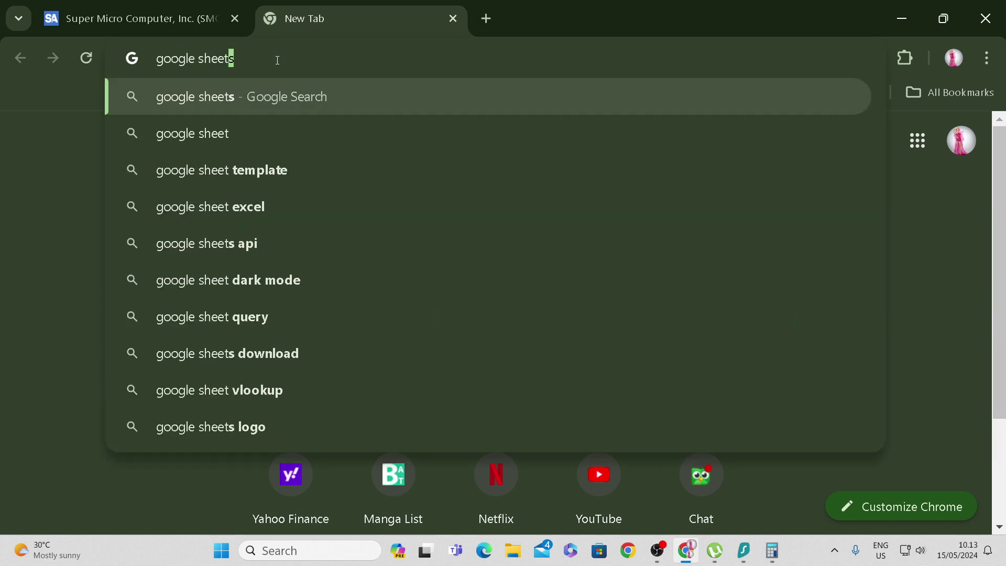
pyautogui.press('Return')
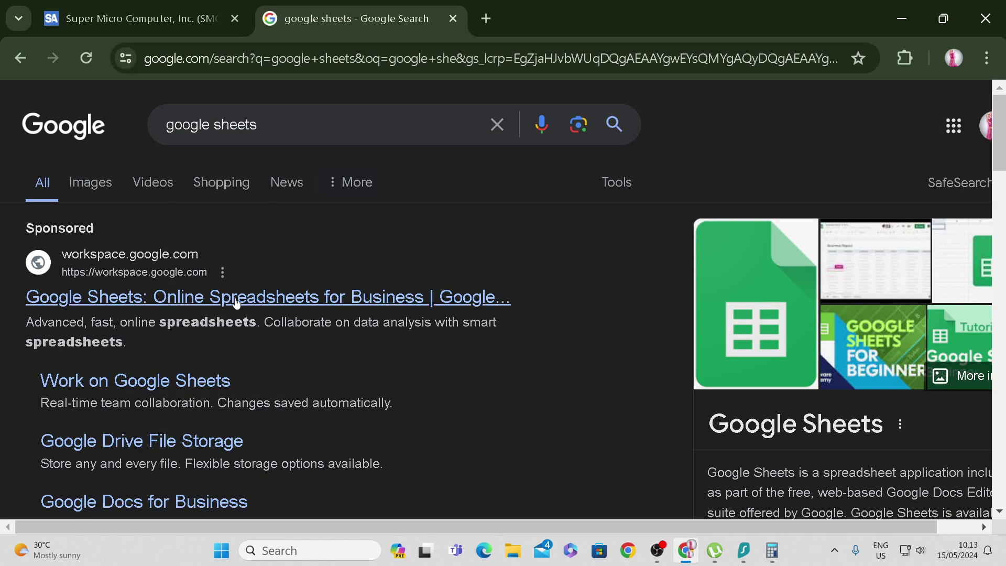
pyautogui.click(233, 298)
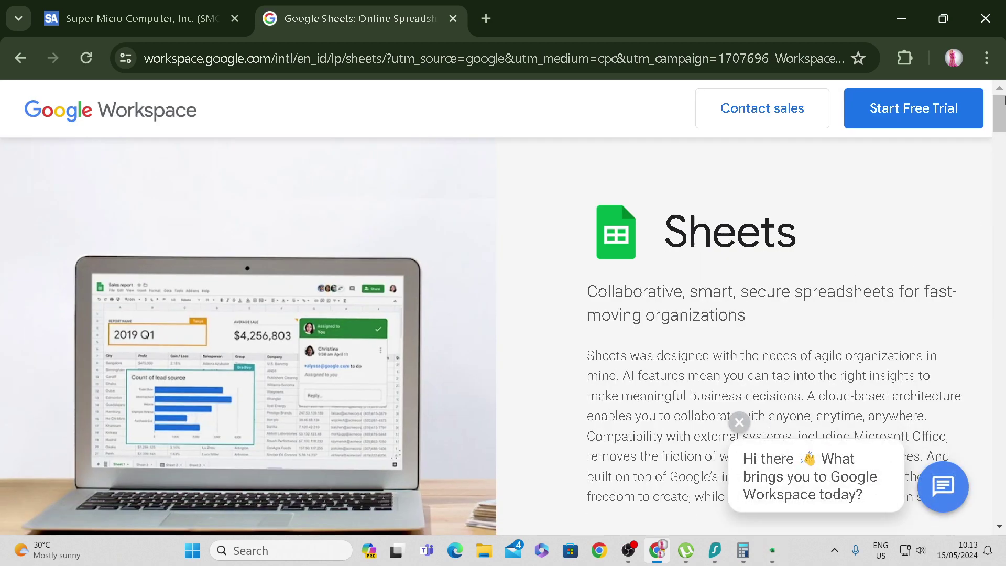
pyautogui.click(8, 65)
pyautogui.scroll(-5, 488, 522)
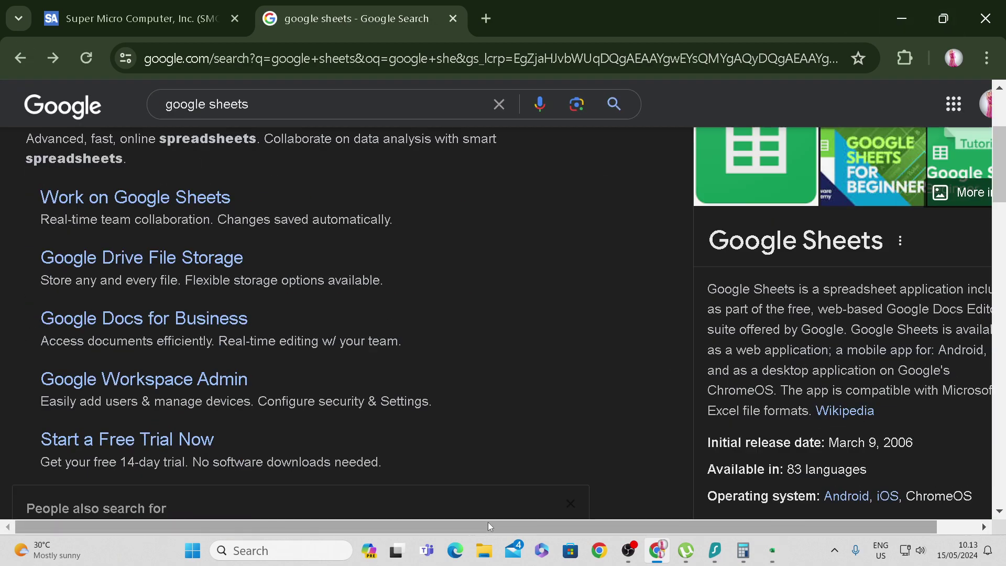
pyautogui.scroll(-5, 560, 484)
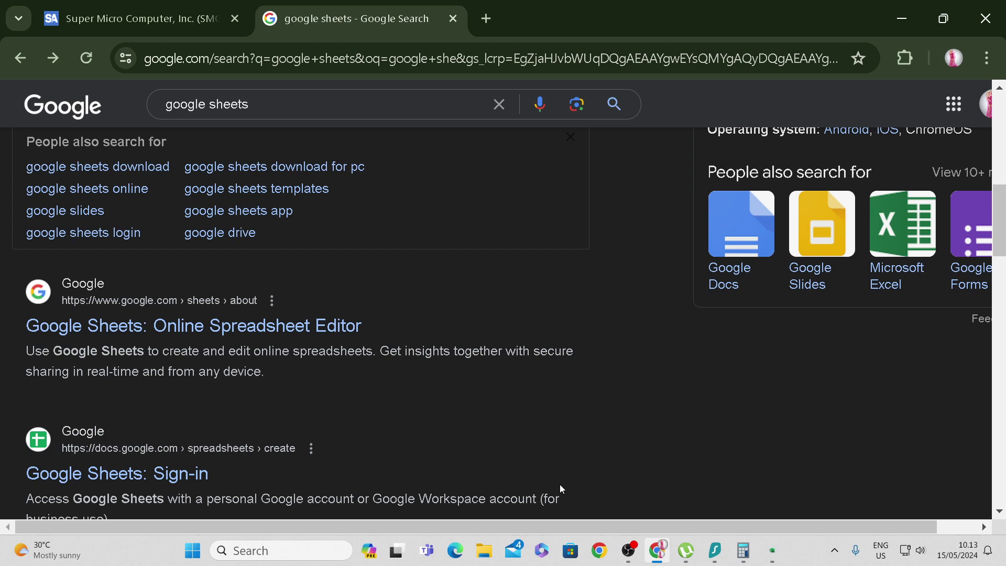
pyautogui.click(332, 327)
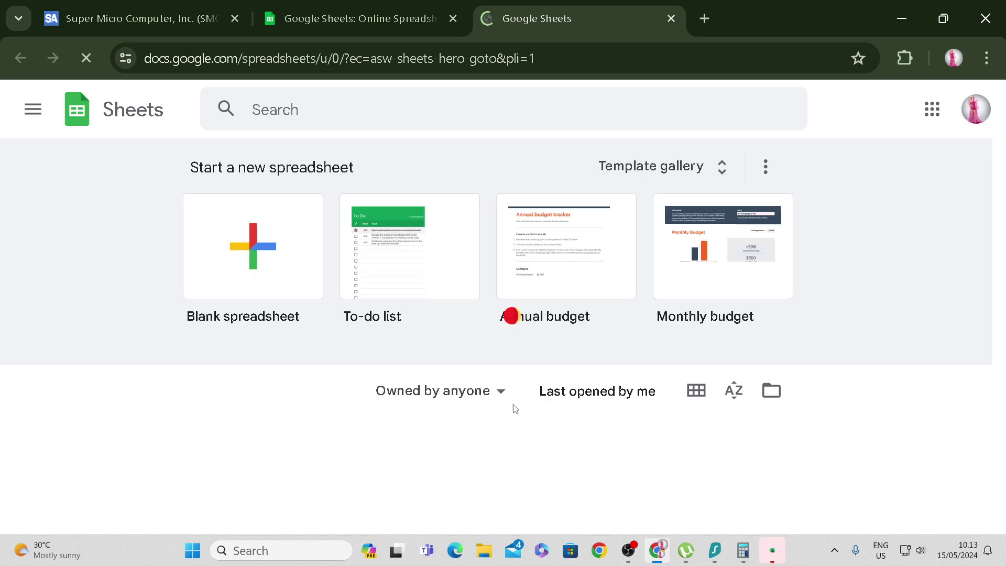
# Create a blank spreadsheet and select cell C4.
pyautogui.click(292, 243)
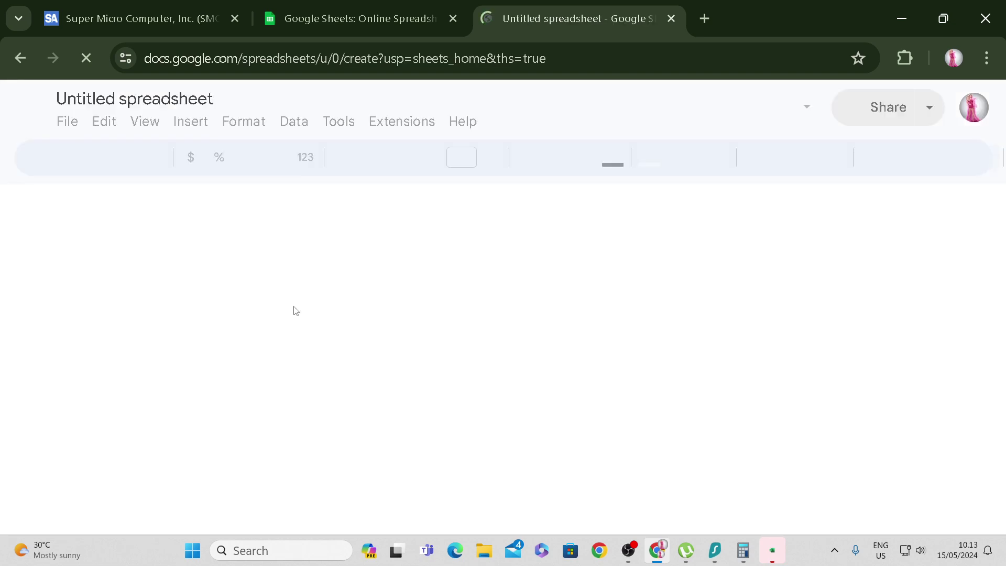
pyautogui.click(209, 324)
pyautogui.click(236, 299)
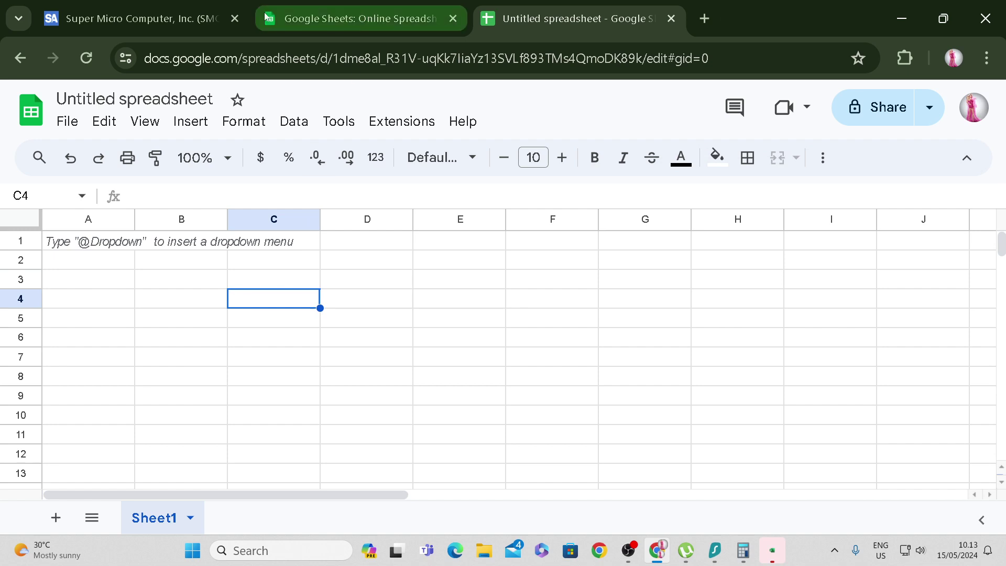
# Check the Super Micro forecast tab, then enter 2027 in C4 and begin a formula in C5.
pyautogui.click(251, 18)
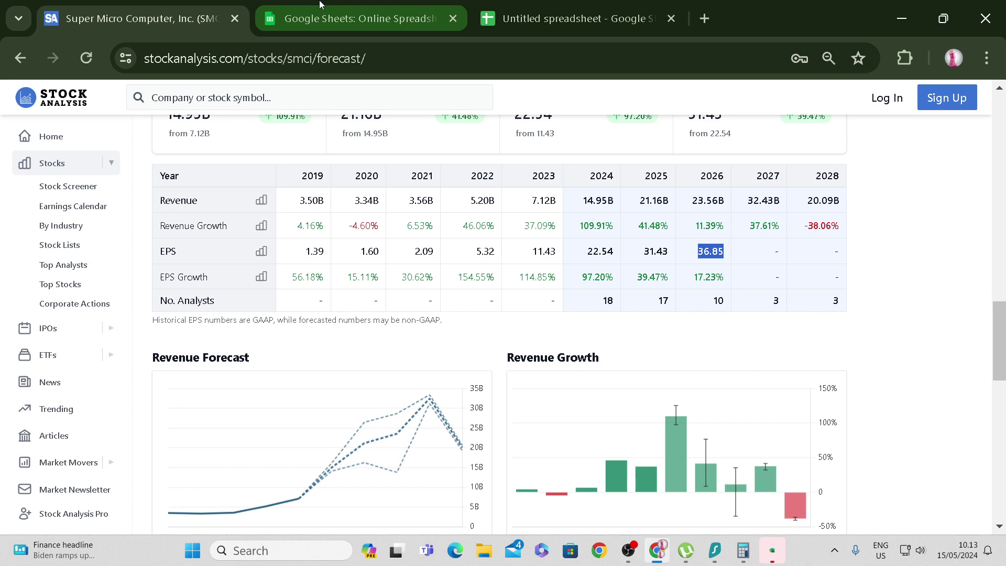
pyautogui.click(357, 18)
pyautogui.click(136, 18)
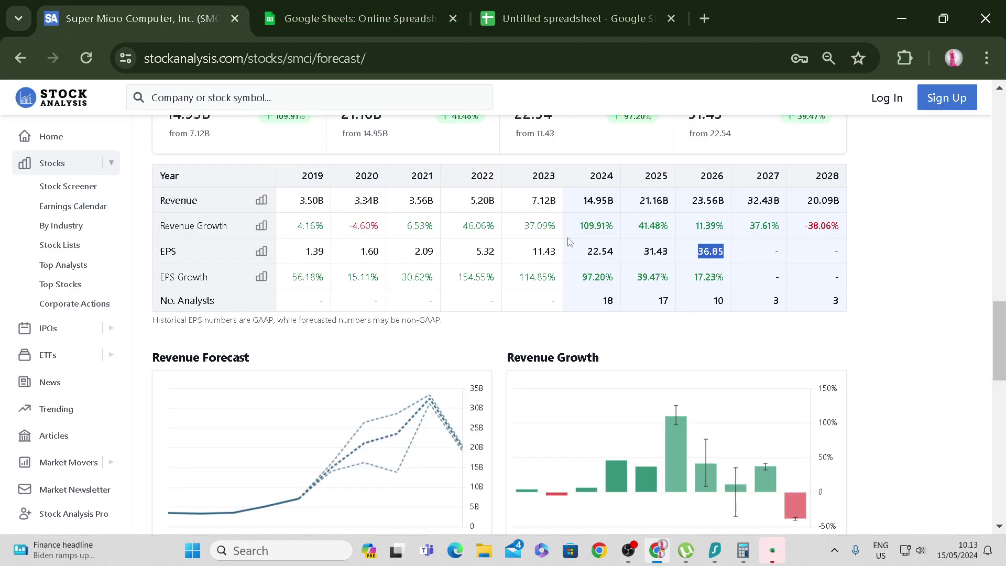
pyautogui.click(582, 17)
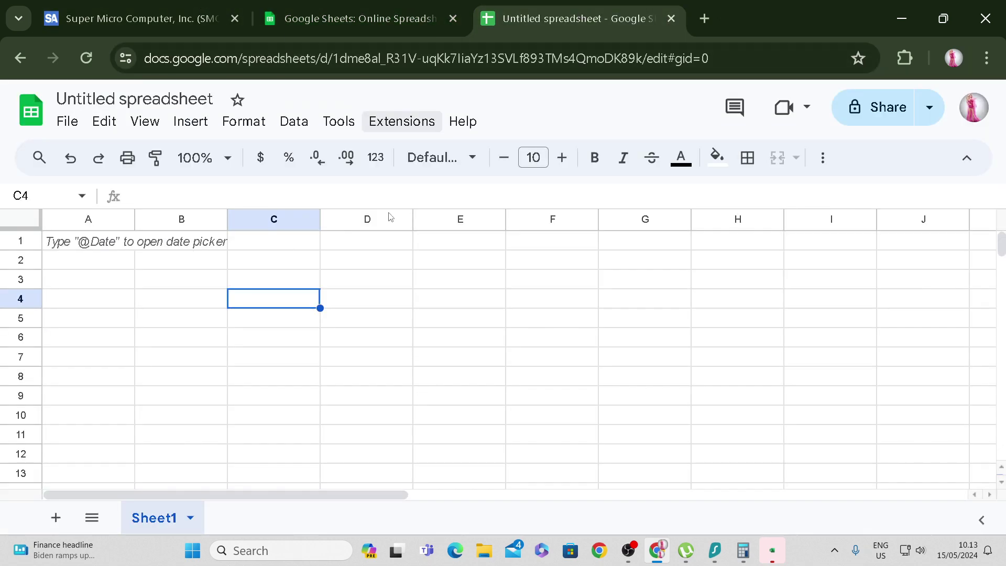
pyautogui.write('2027')
pyautogui.press('Return')
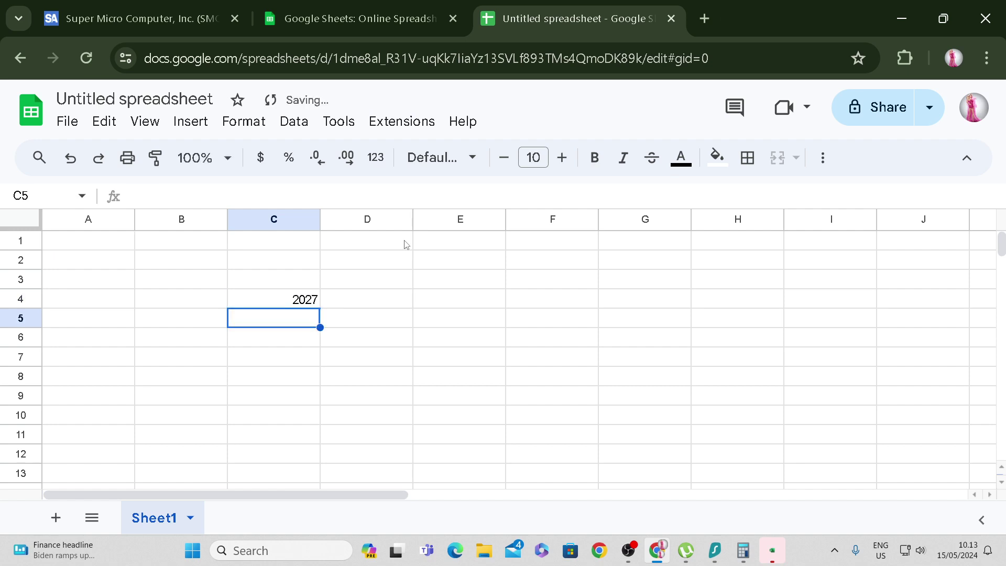
pyautogui.write('=')
pyautogui.hotkey('alt', 'Tab')
pyautogui.hotkey('alt', 'Tab')
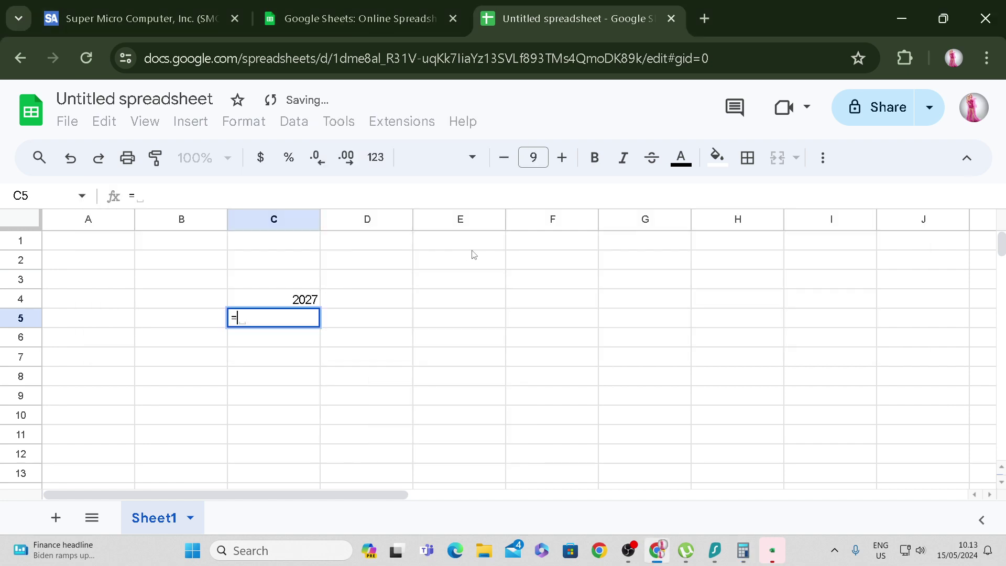
# Snap the spreadsheet right and the Super Micro forecast page left, scrolled to its 2027–2028 columns.
pyautogui.press('super+Right')
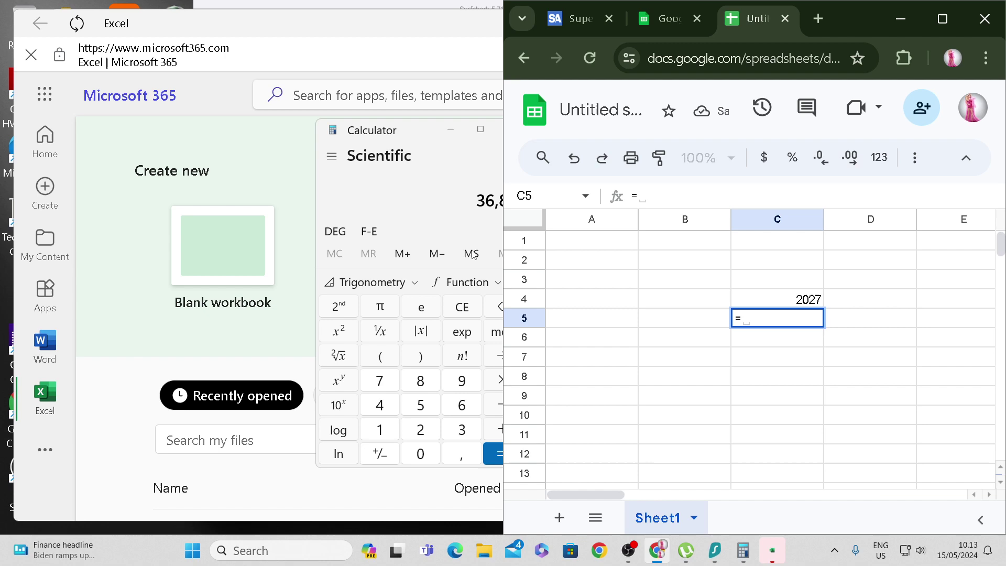
pyautogui.press('super+Right')
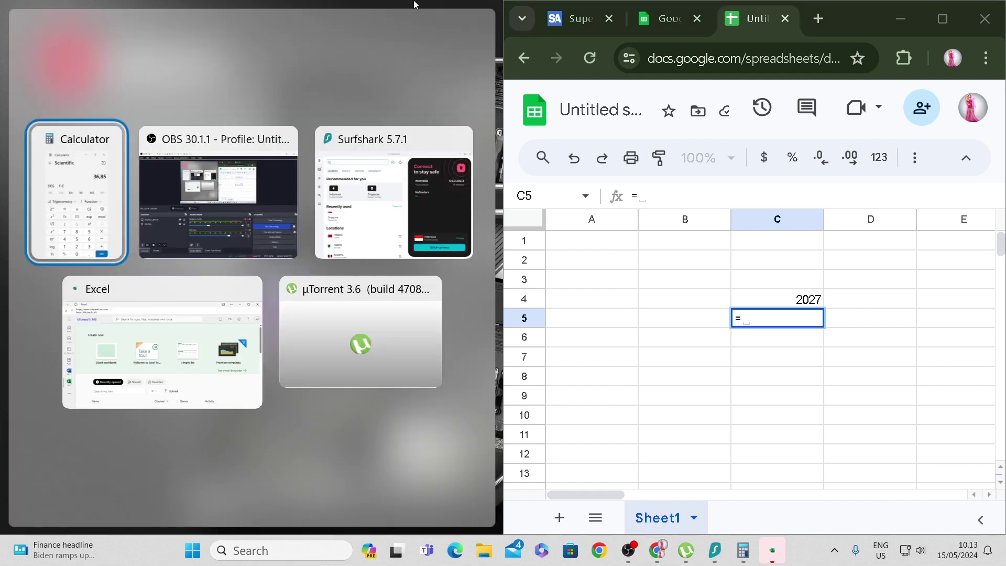
pyautogui.moveTo(567, 31); pyautogui.dragTo(110, 72)
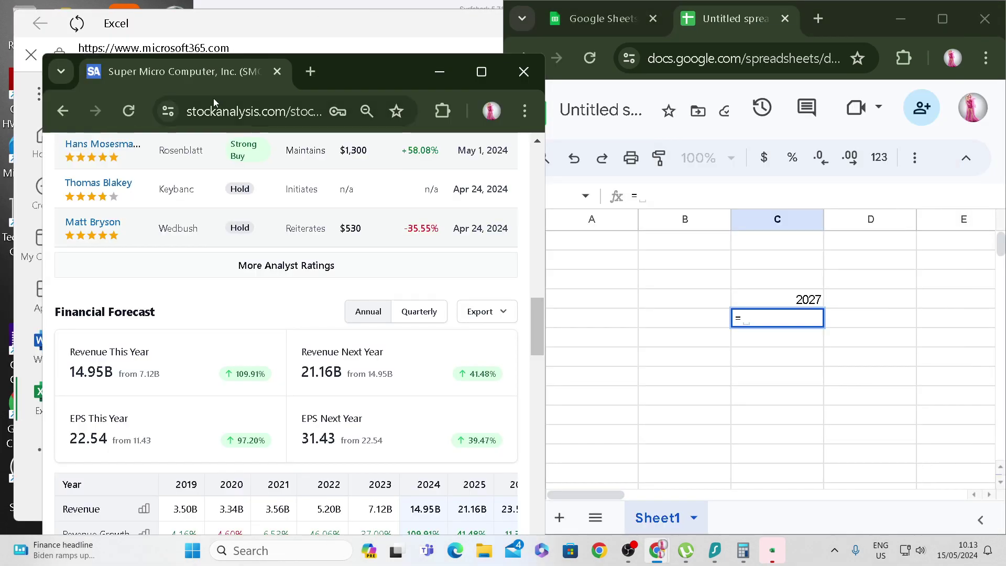
pyautogui.press('super+Left')
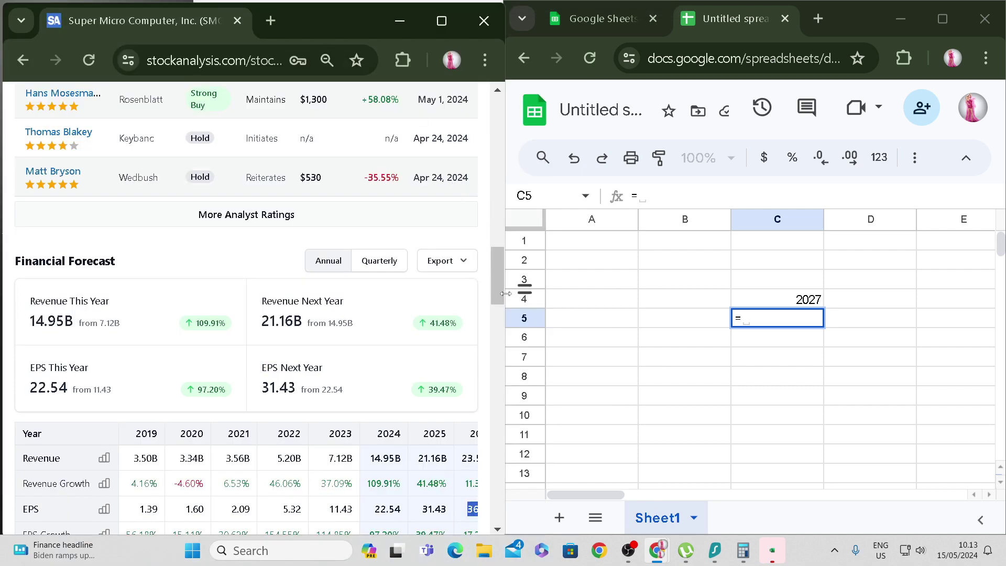
pyautogui.moveTo(505, 293); pyautogui.dragTo(534, 294)
pyautogui.scroll(-3, 469, 378)
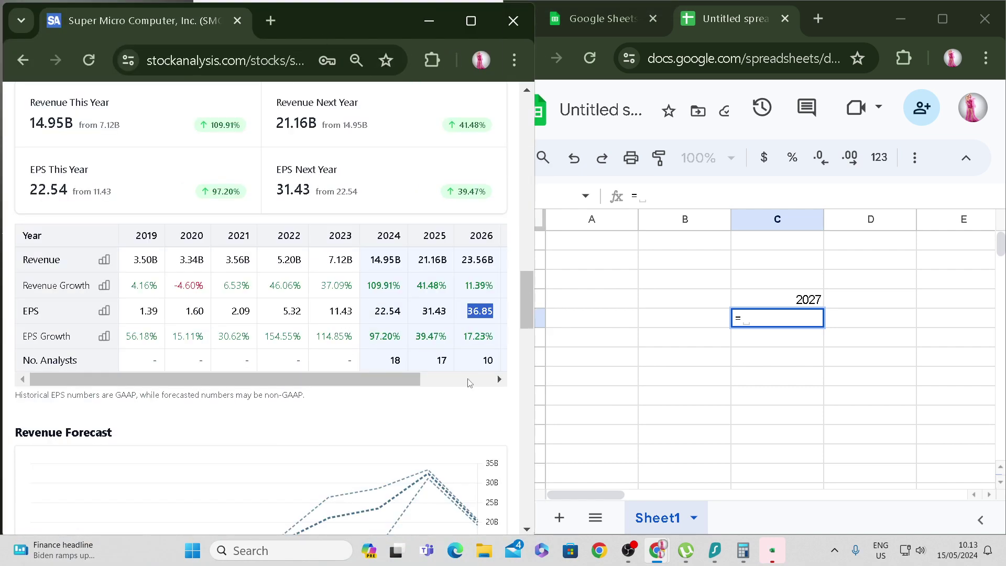
pyautogui.moveTo(371, 379); pyautogui.dragTo(443, 387)
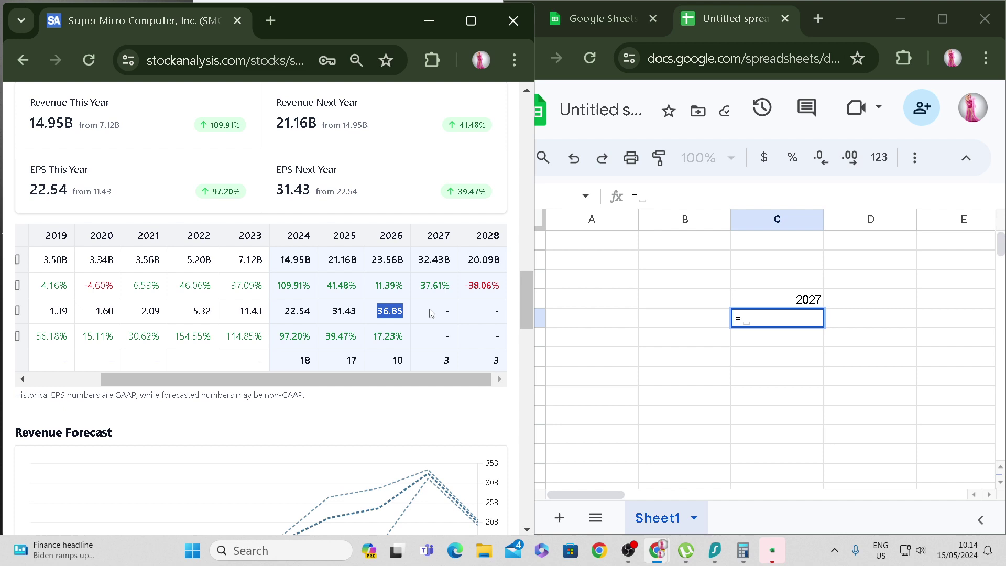
# Enter =(36.85/23.56)*32.43 in C5, giving a 2027 EPS of 50.72349321.
pyautogui.click(764, 347)
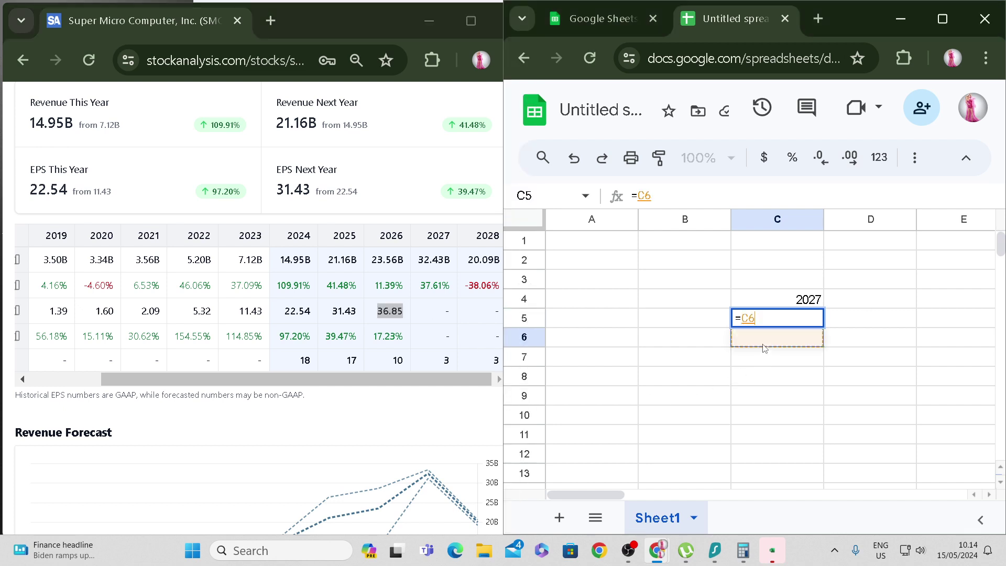
pyautogui.press('BackSpace')
pyautogui.press('BackSpace')
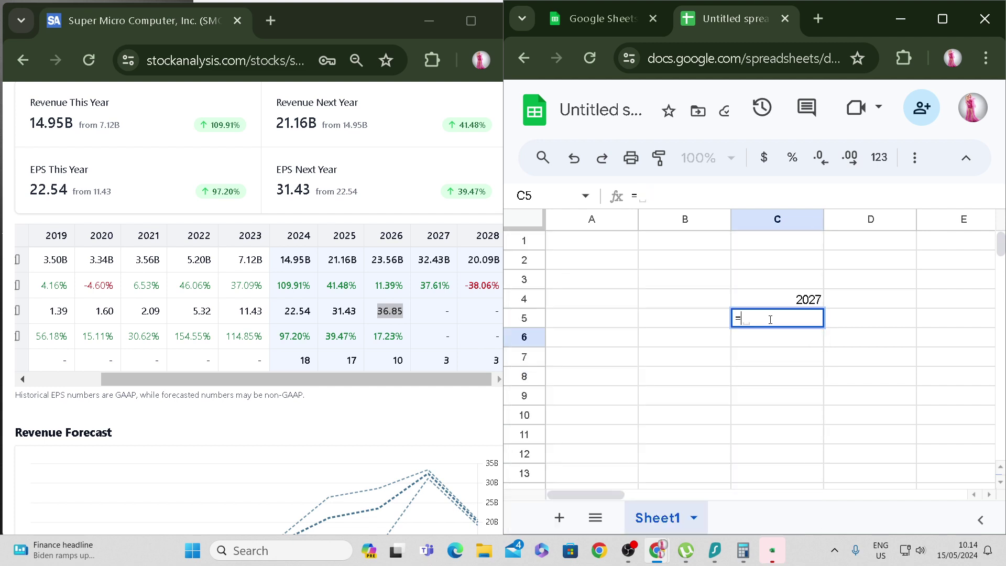
pyautogui.write('36.85/23.56')
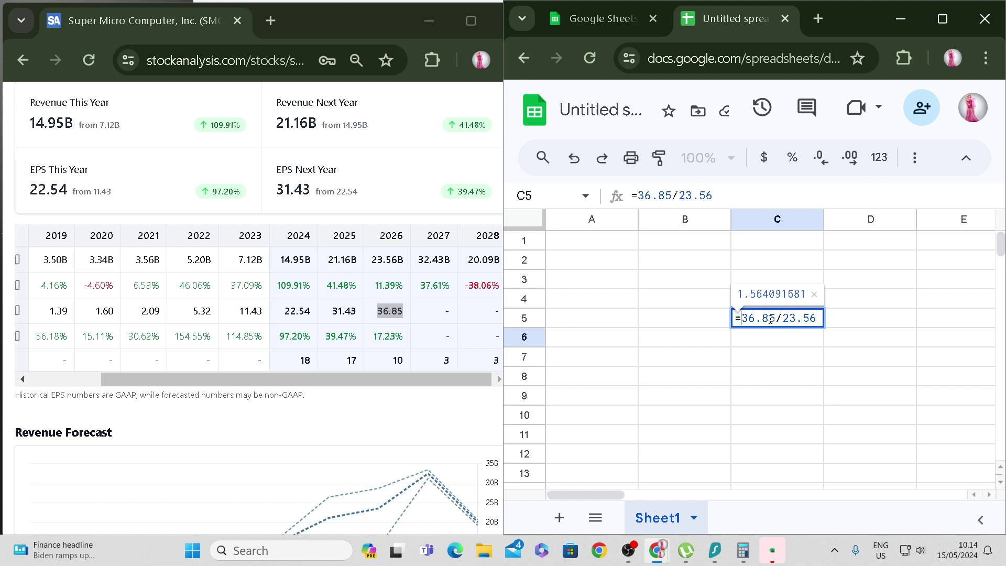
pyautogui.write('(')
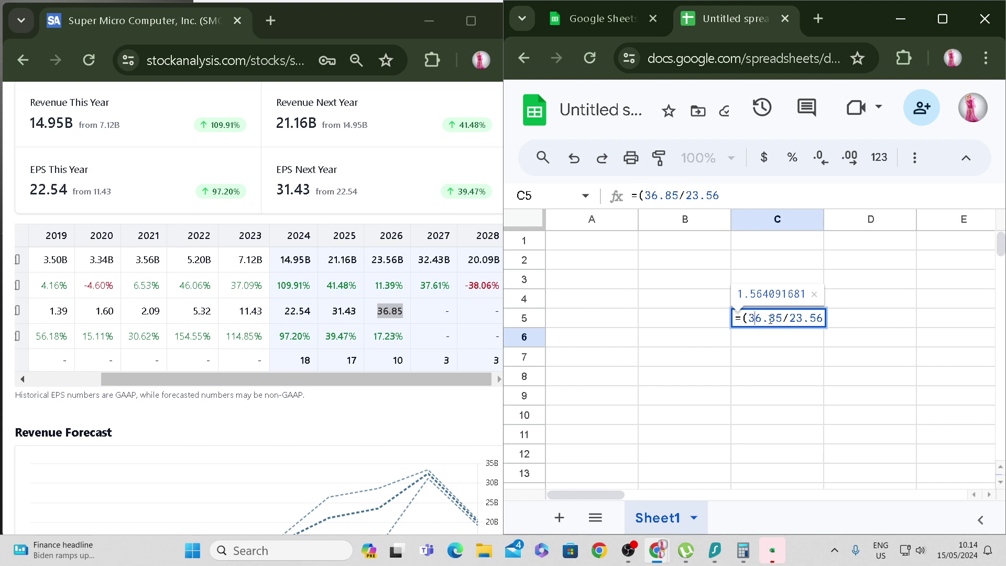
pyautogui.write(')*')
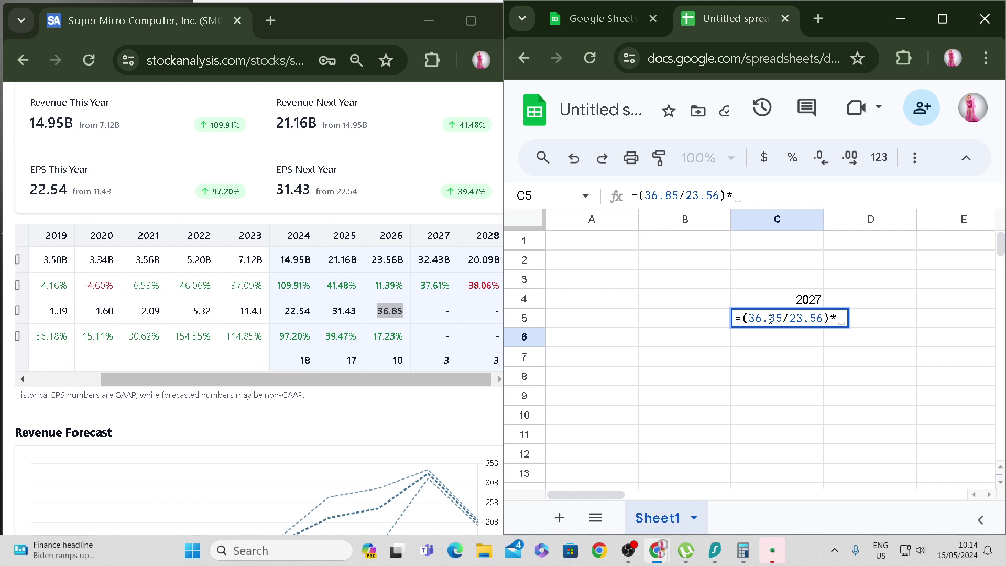
pyautogui.write('32.4')
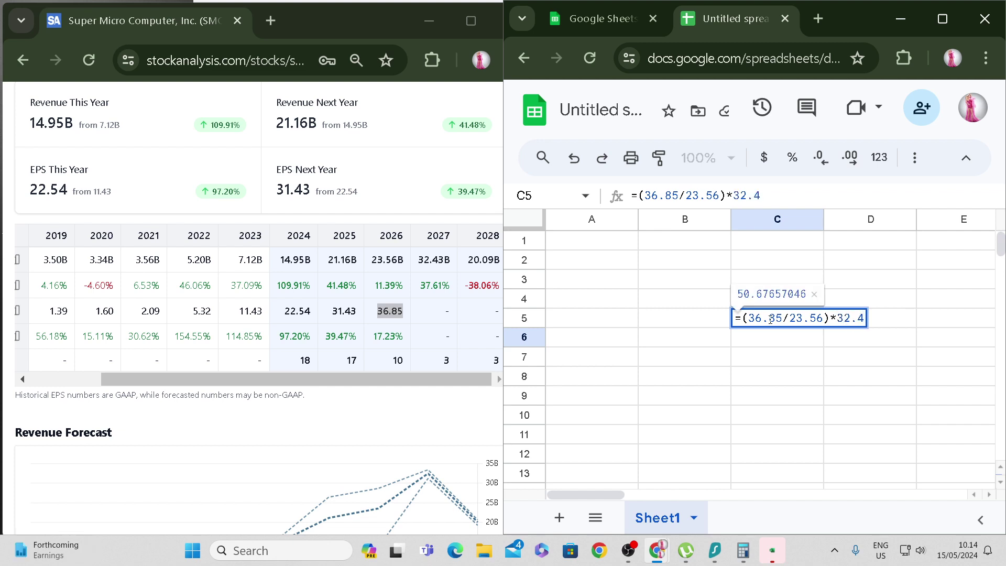
pyautogui.write('3')
pyautogui.press('Return')
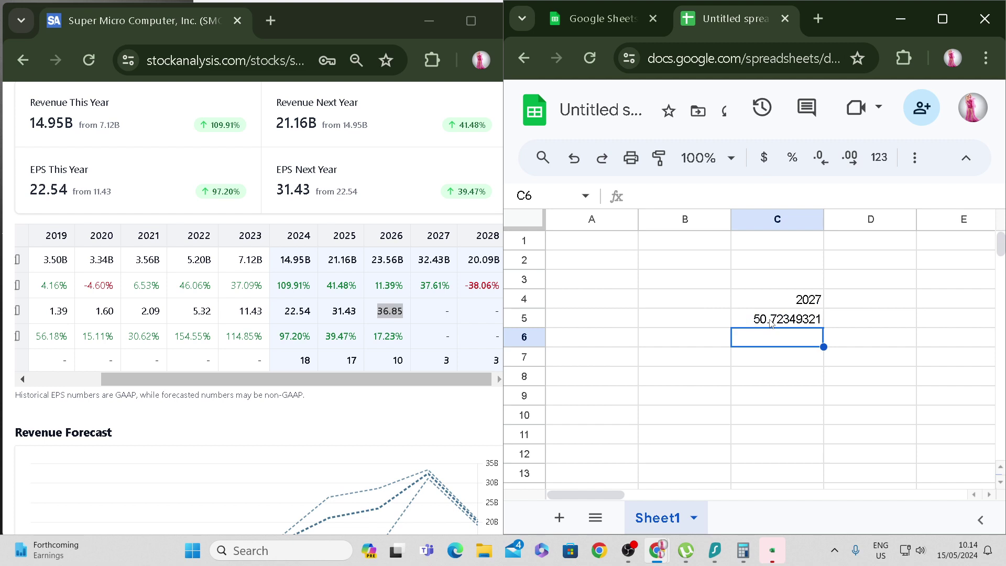
pyautogui.click(771, 324)
# Add the 2026 column heading in B4.
pyautogui.press('Left')
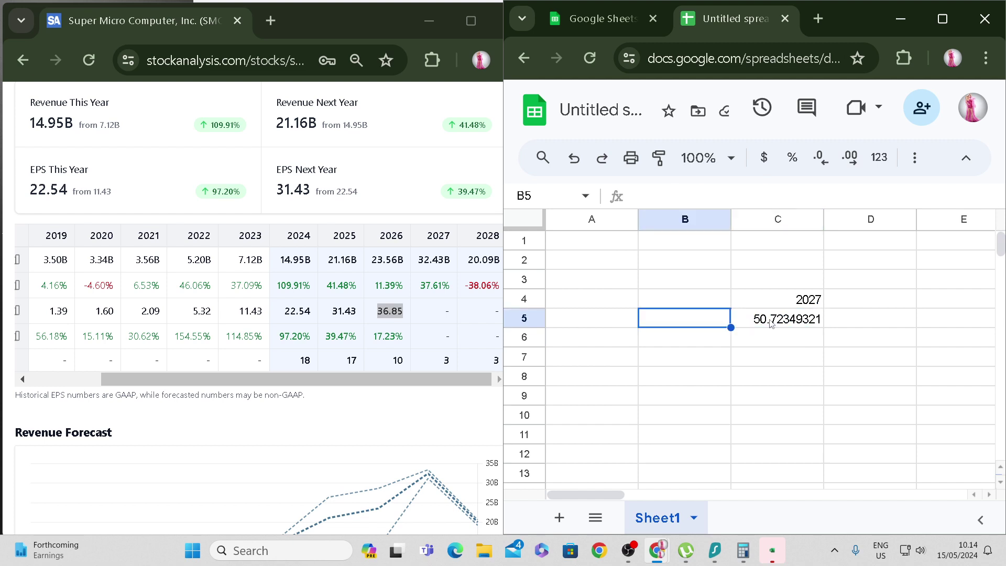
pyautogui.press('Up')
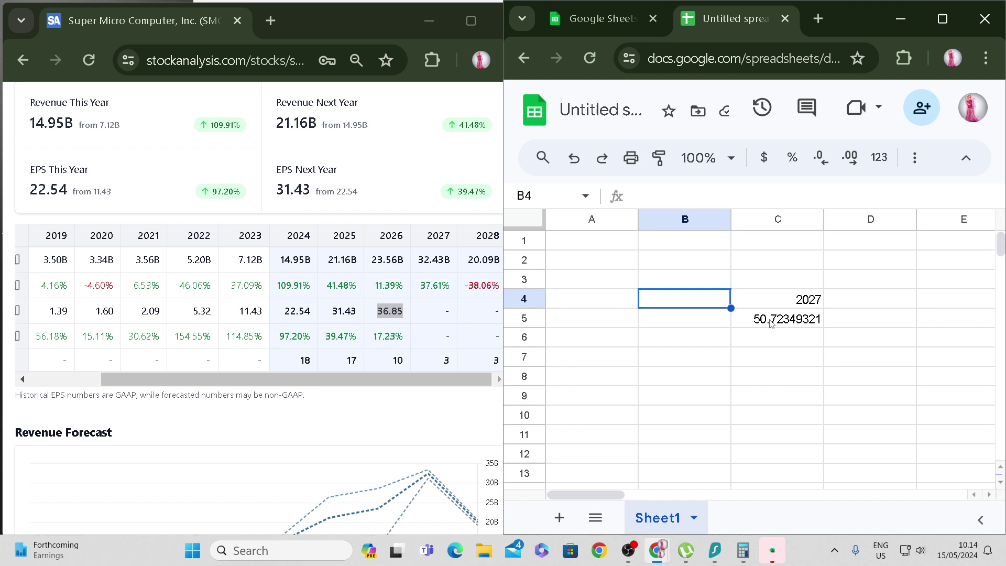
pyautogui.write('2026')
pyautogui.press('Return')
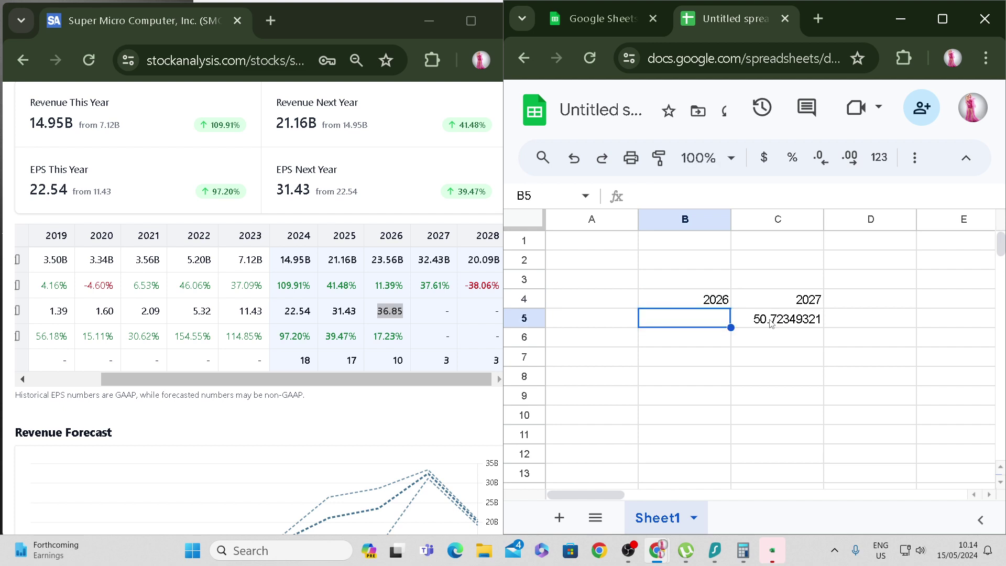
pyautogui.press('Left')
# Add 'eps' and 'growth' labels in A5:A6 with 2026 values 36.85 and 17.23.
pyautogui.write('eps')
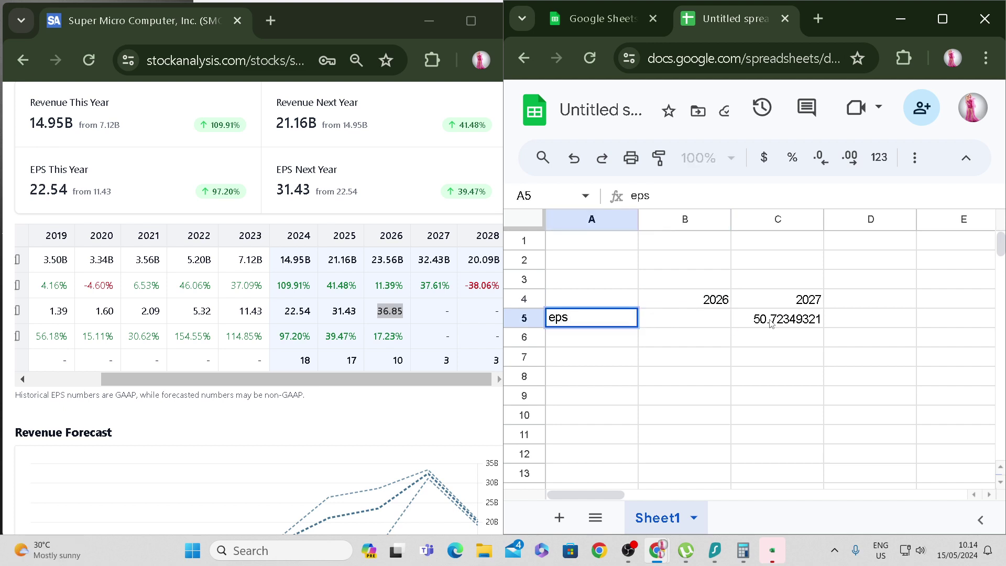
pyautogui.press('Tab')
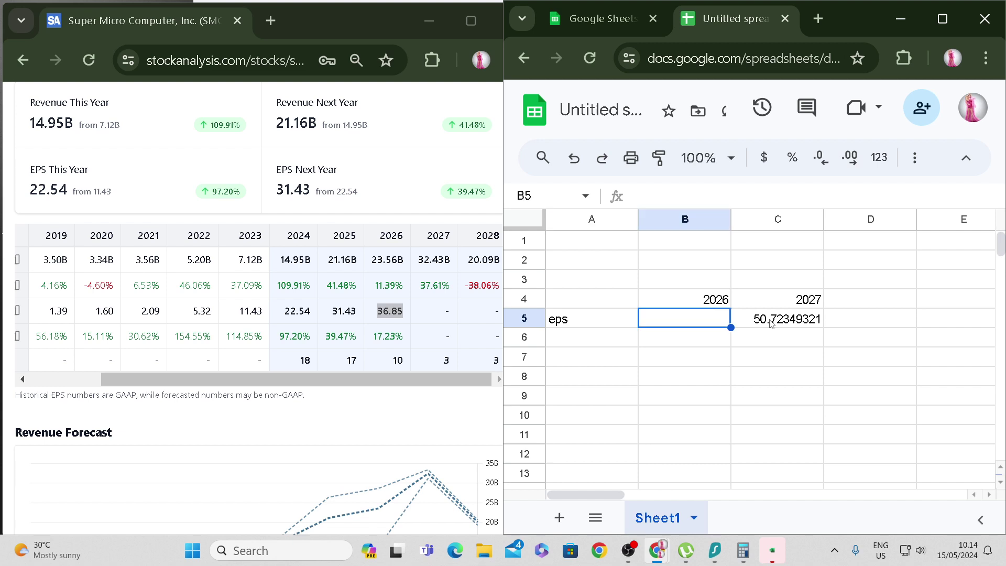
pyautogui.write('36.85')
pyautogui.press('Return')
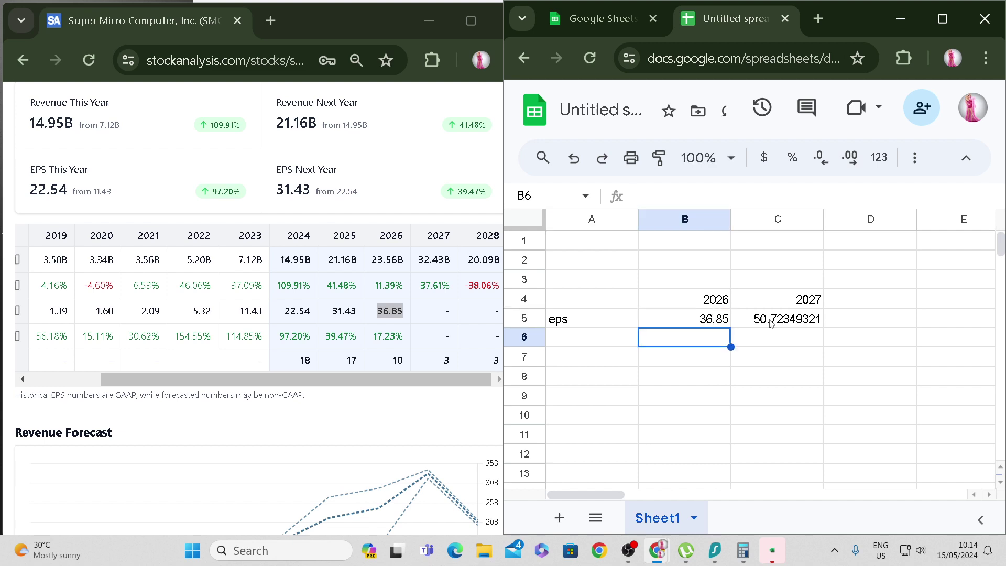
pyautogui.press('Right')
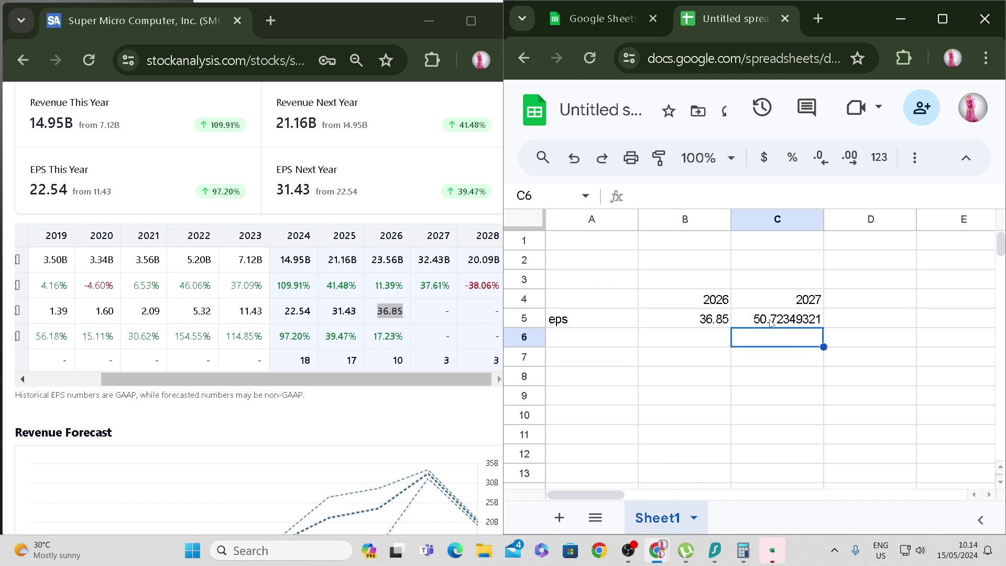
pyautogui.press('Home')
pyautogui.write('growth')
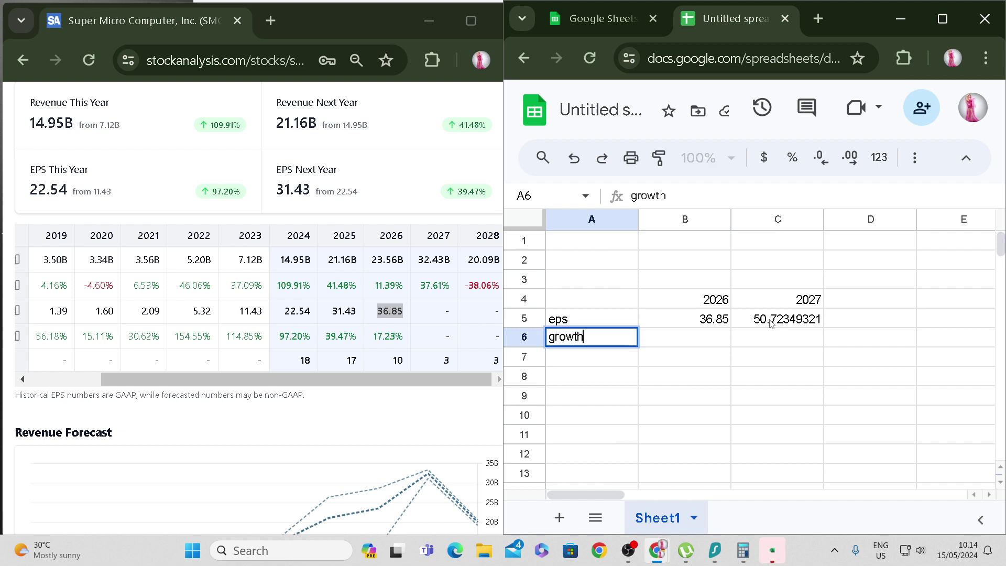
pyautogui.press('Tab')
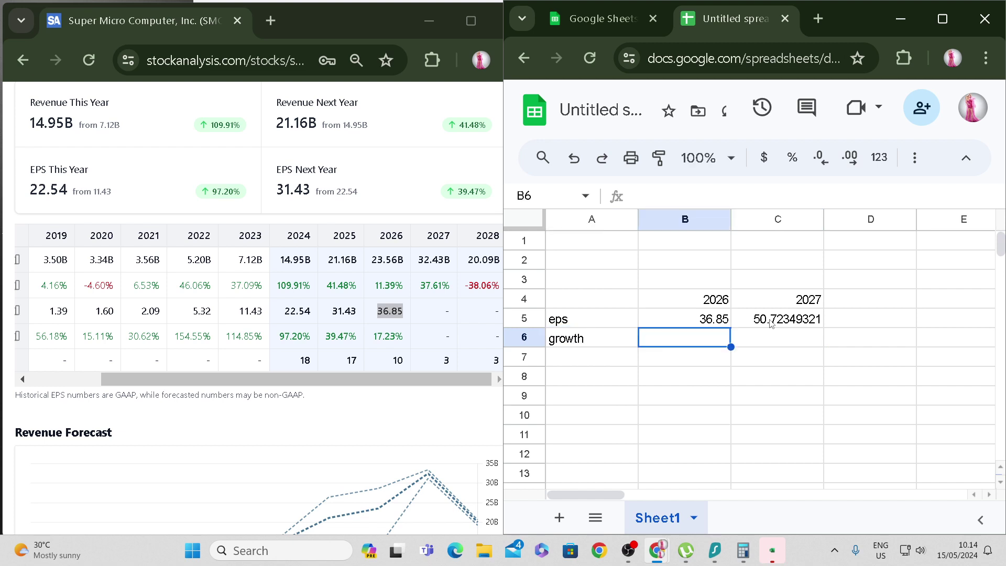
pyautogui.write('17.230')
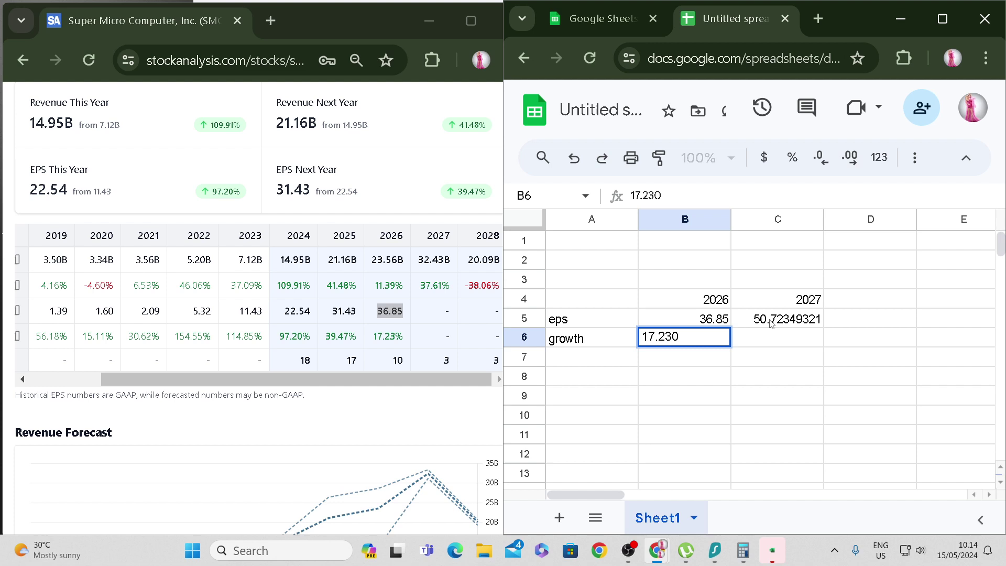
pyautogui.press('BackSpace')
pyautogui.press('Tab')
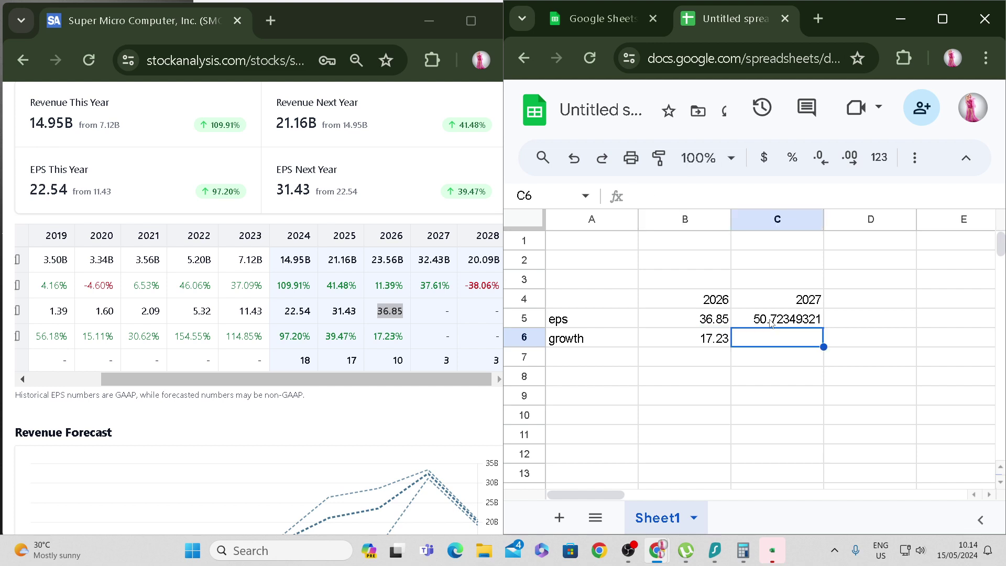
# Enter the 2027 growth formula =(C5-B5)/B5 in C6.
pyautogui.write('=')
pyautogui.click(771, 319)
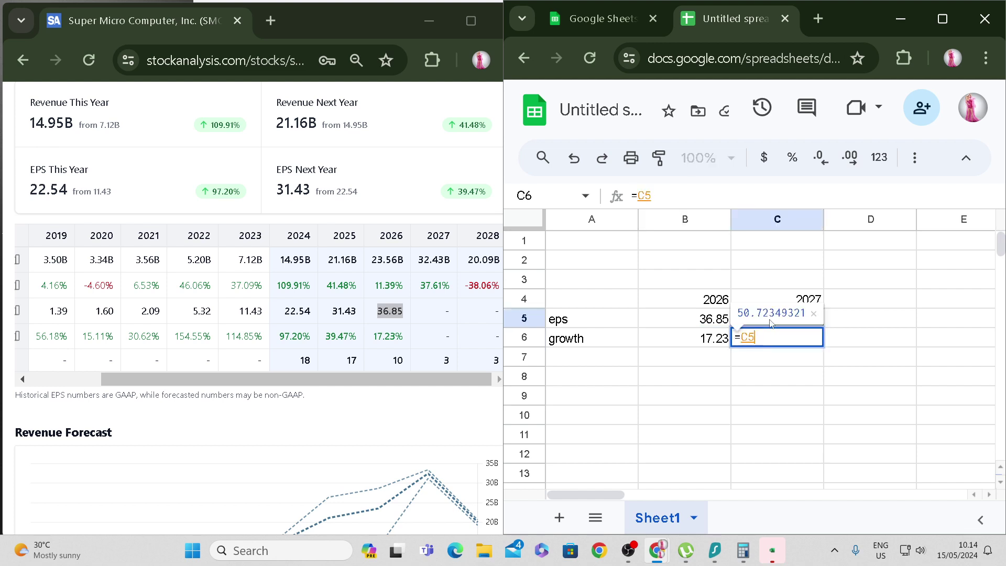
pyautogui.write('*')
pyautogui.press('BackSpace')
pyautogui.write('-')
pyautogui.press('Down')
pyautogui.press('Left')
pyautogui.press('Up')
pyautogui.press('Up')
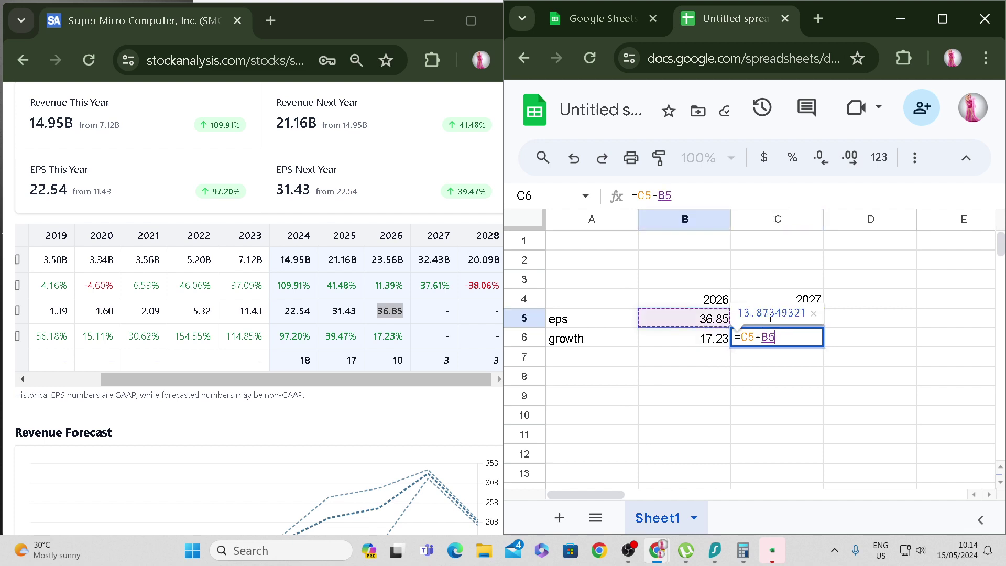
pyautogui.write(')')
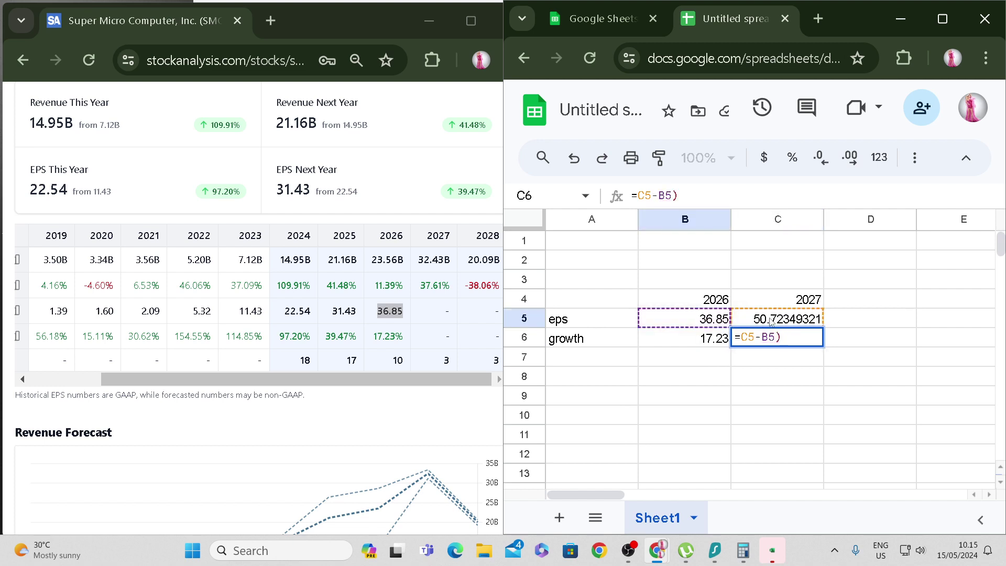
pyautogui.click(635, 195)
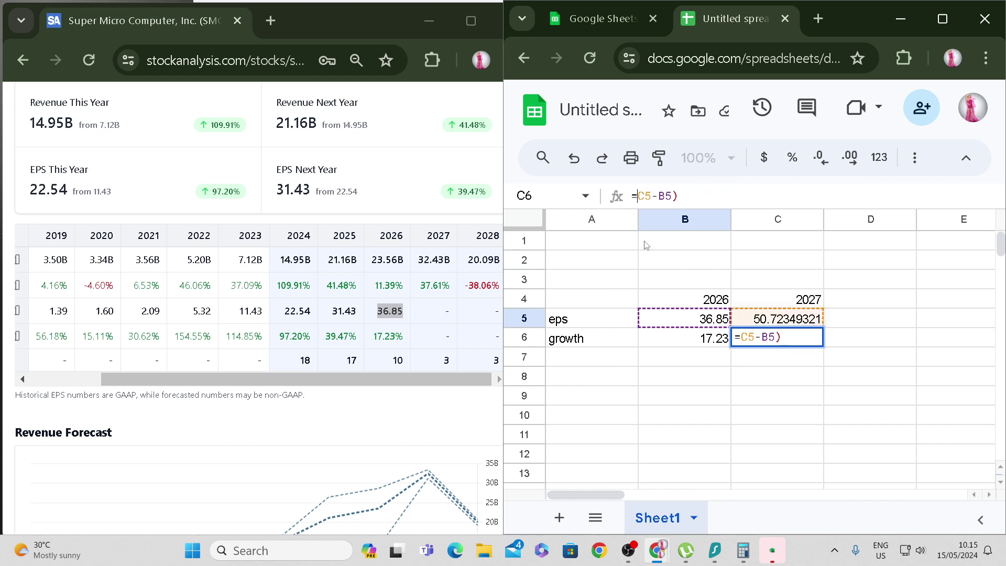
pyautogui.write('(')
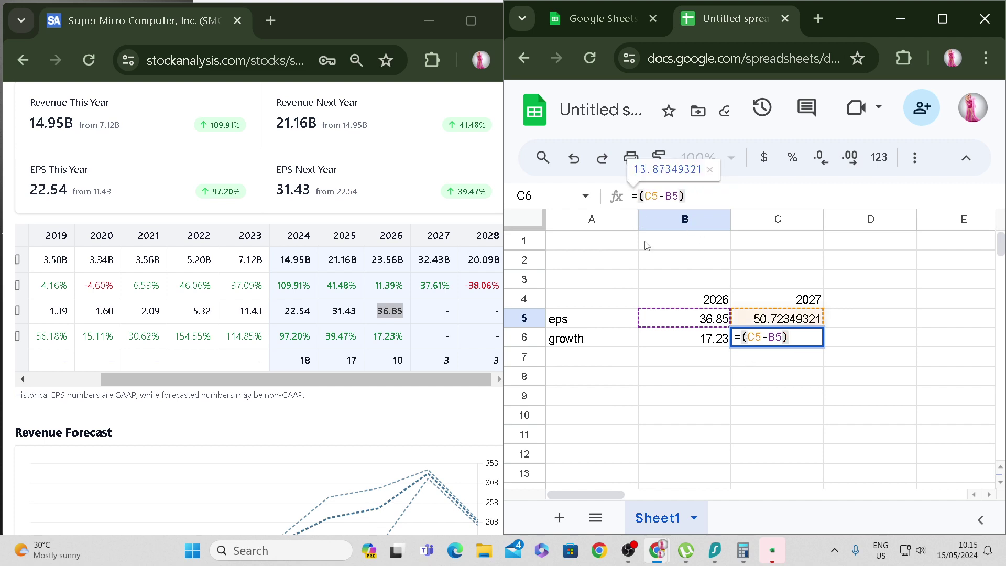
pyautogui.click(726, 204)
pyautogui.write('/')
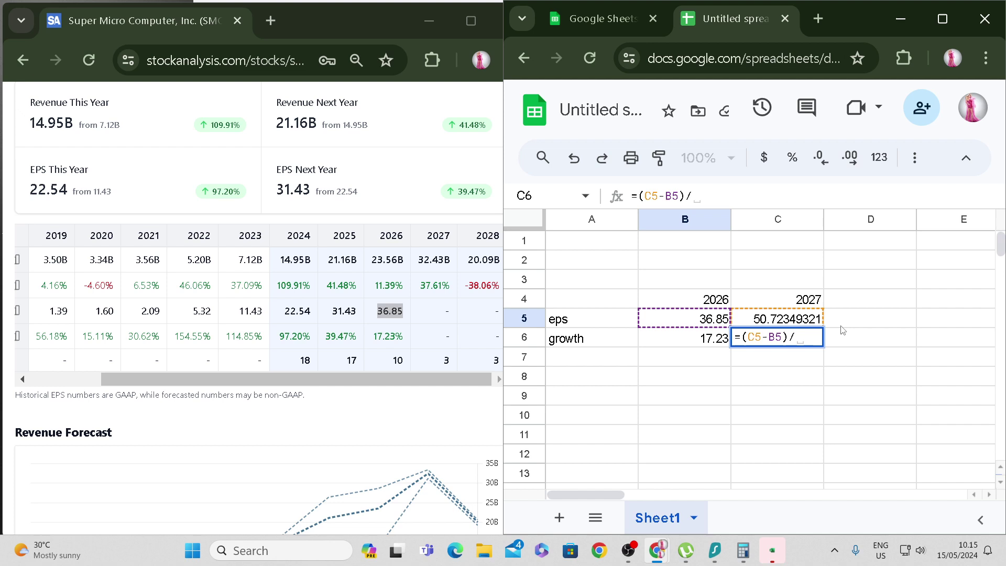
pyautogui.click(704, 324)
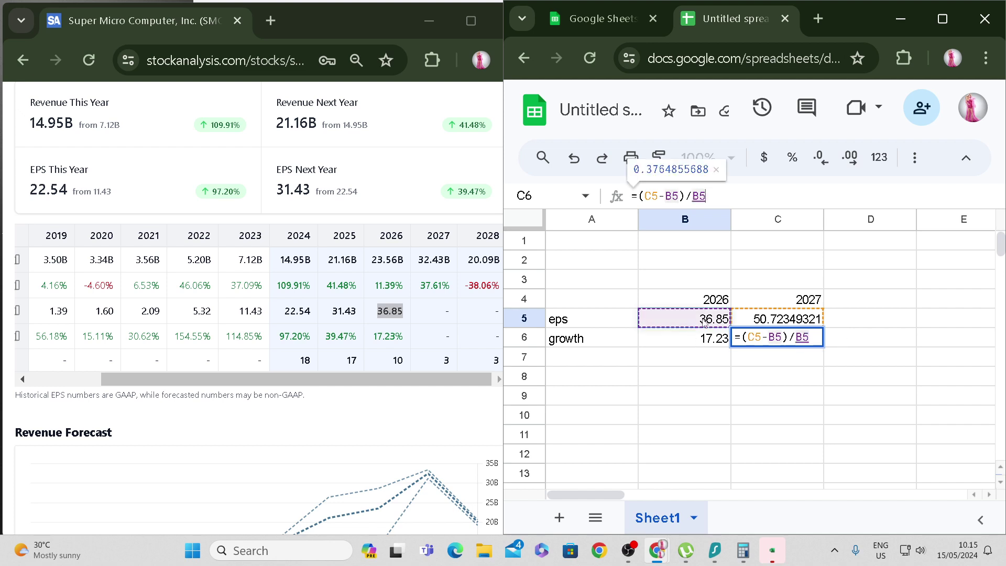
pyautogui.press('Return')
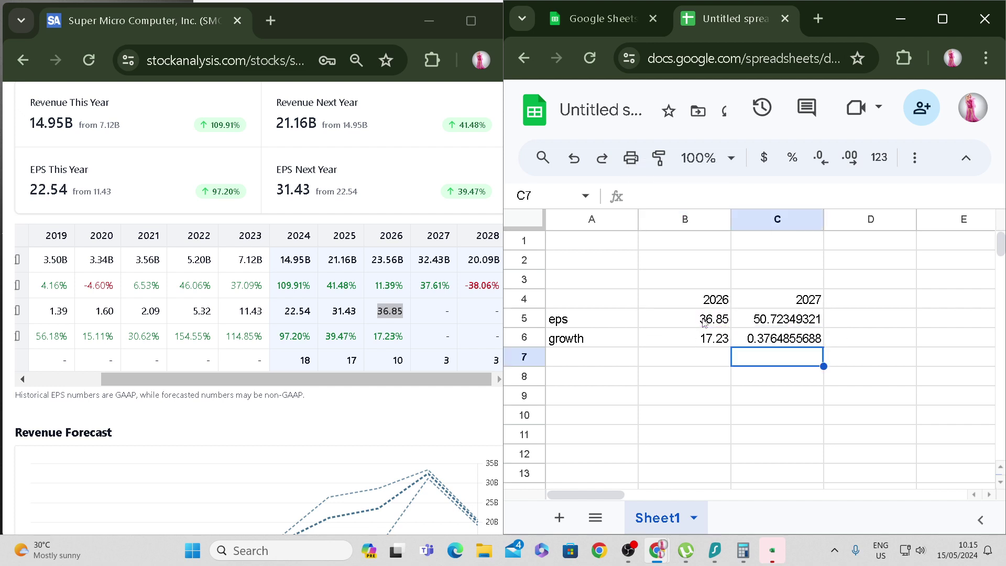
# Format C6 as a percentage so it shows 37.65%.
pyautogui.press('Up')
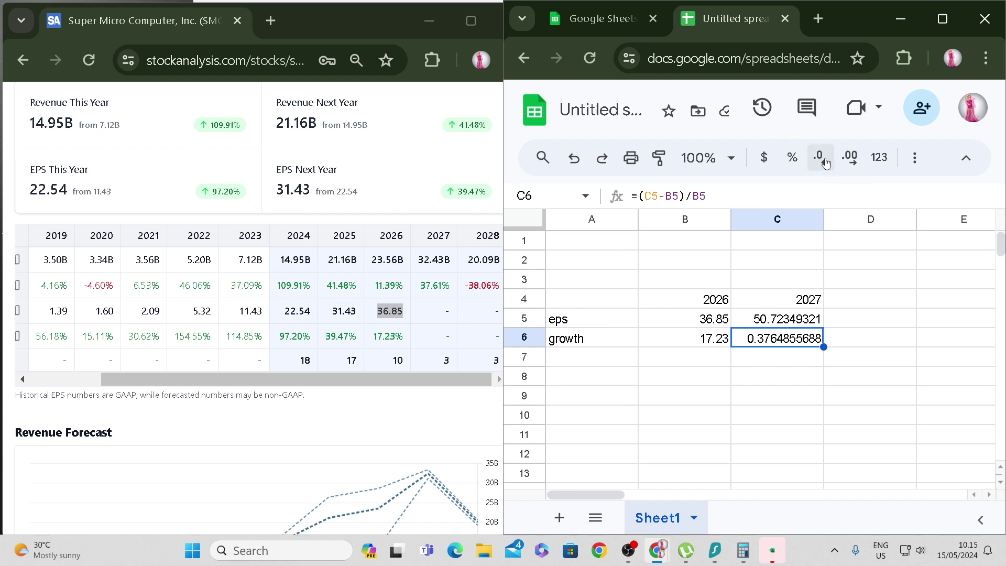
pyautogui.click(803, 161)
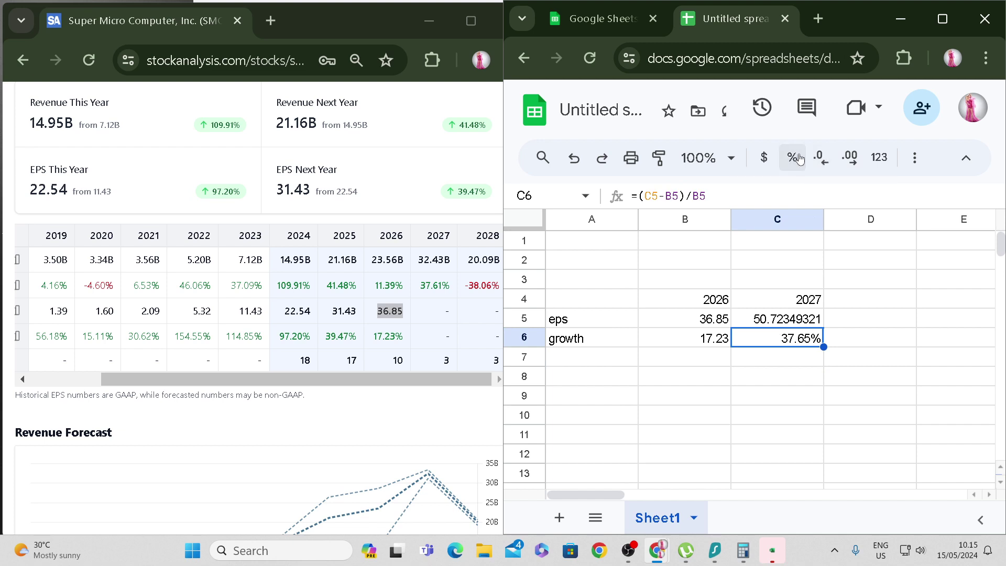
pyautogui.click(878, 357)
# Enter 20.09 in D4 and =(36.85/23.56)*20.09 in D5, giving 31.42260187.
pyautogui.click(875, 301)
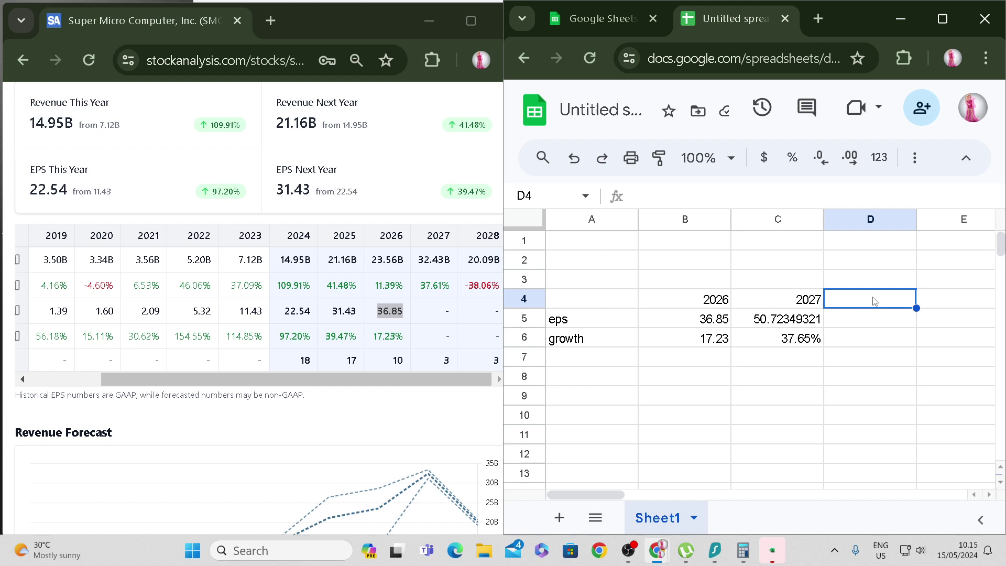
pyautogui.write('20.')
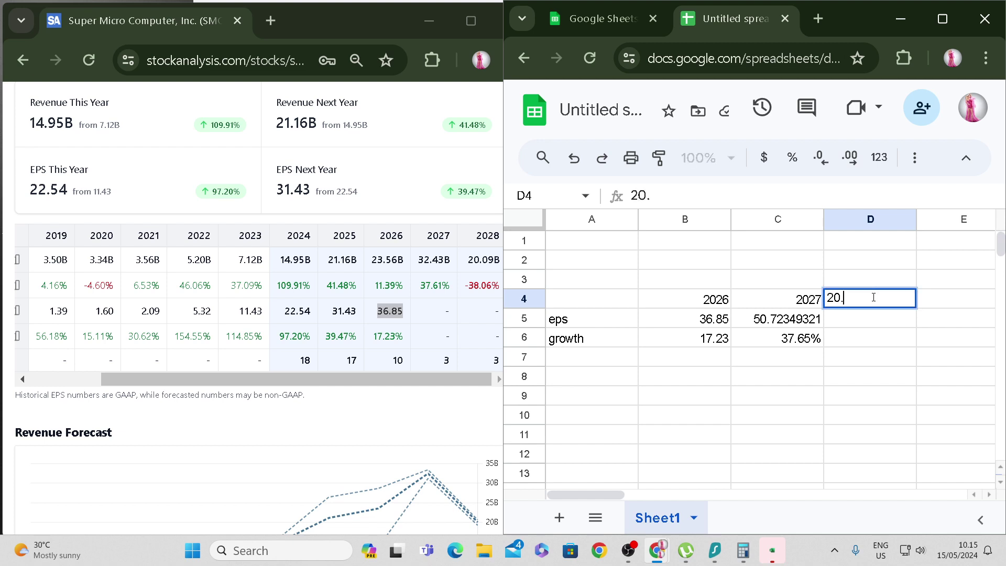
pyautogui.write('09')
pyautogui.press('Return')
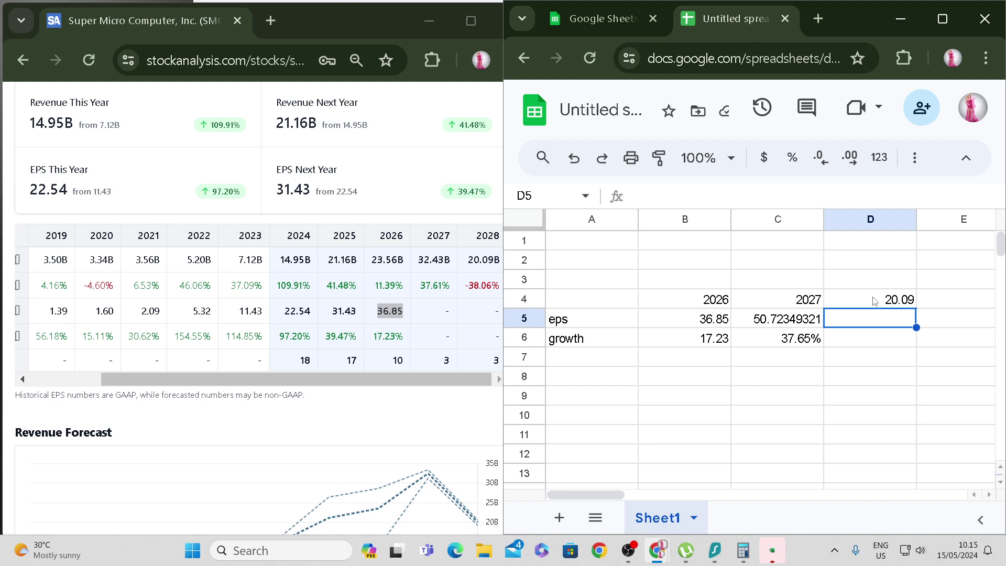
pyautogui.write('=')
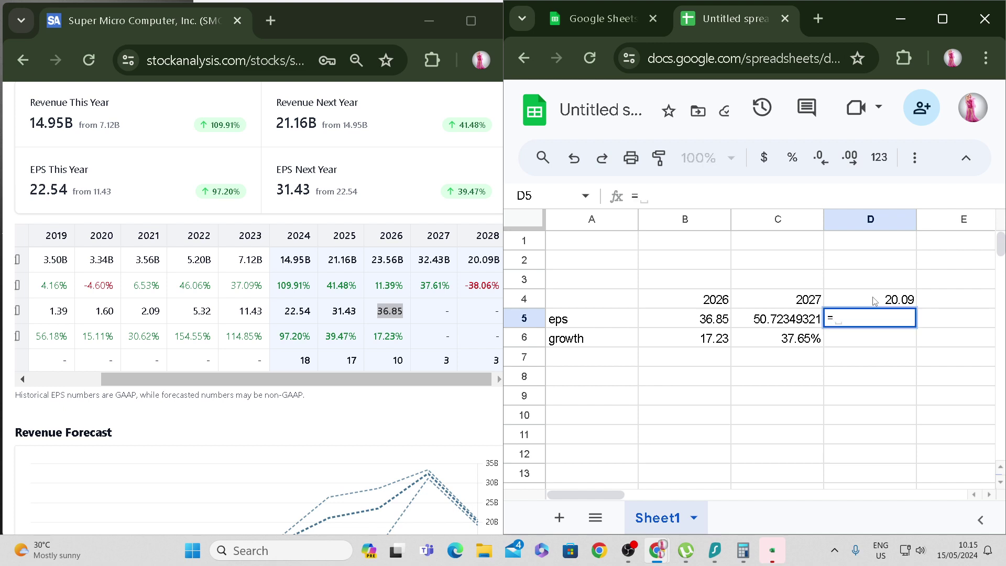
pyautogui.write('36.85')
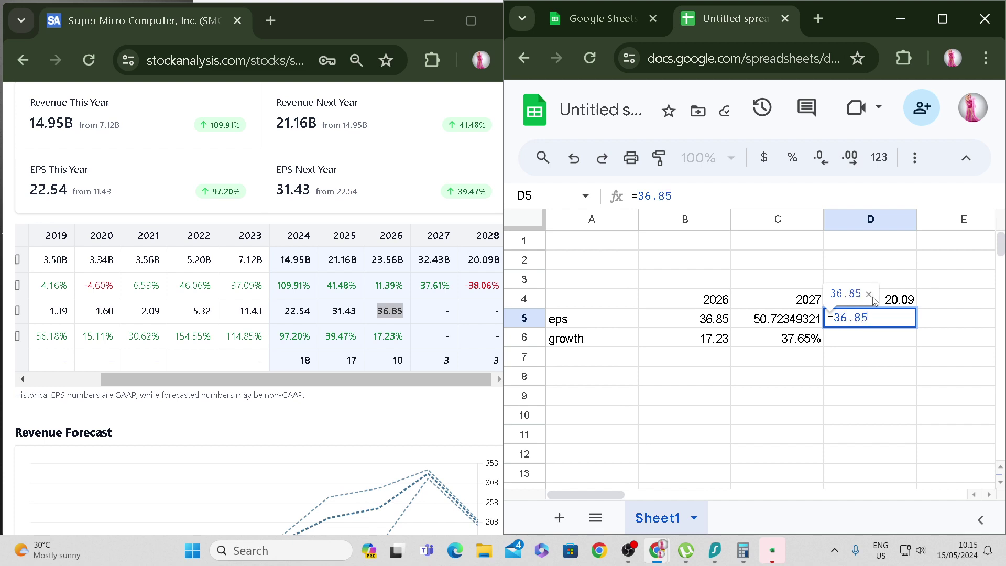
pyautogui.write('/')
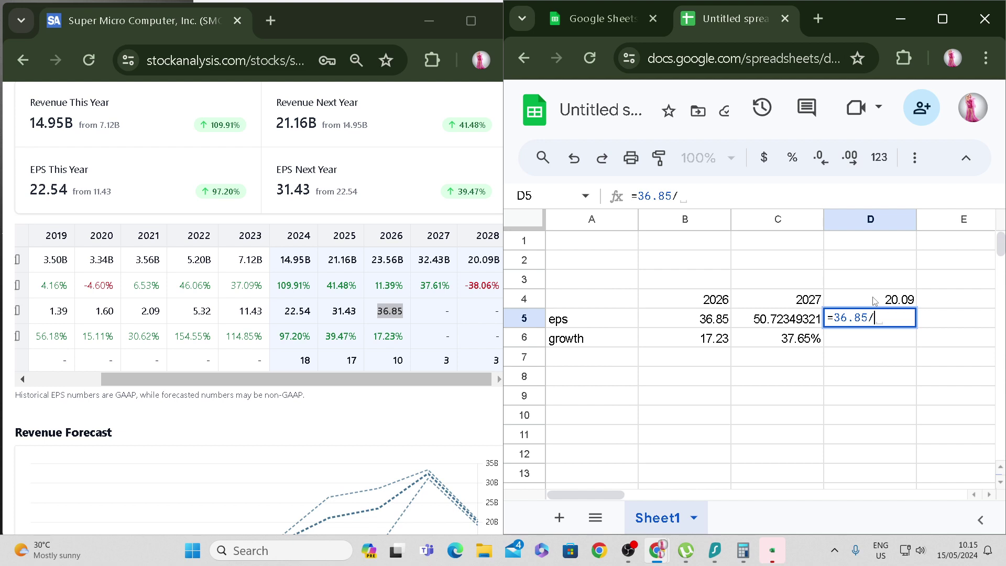
pyautogui.write('23.56')
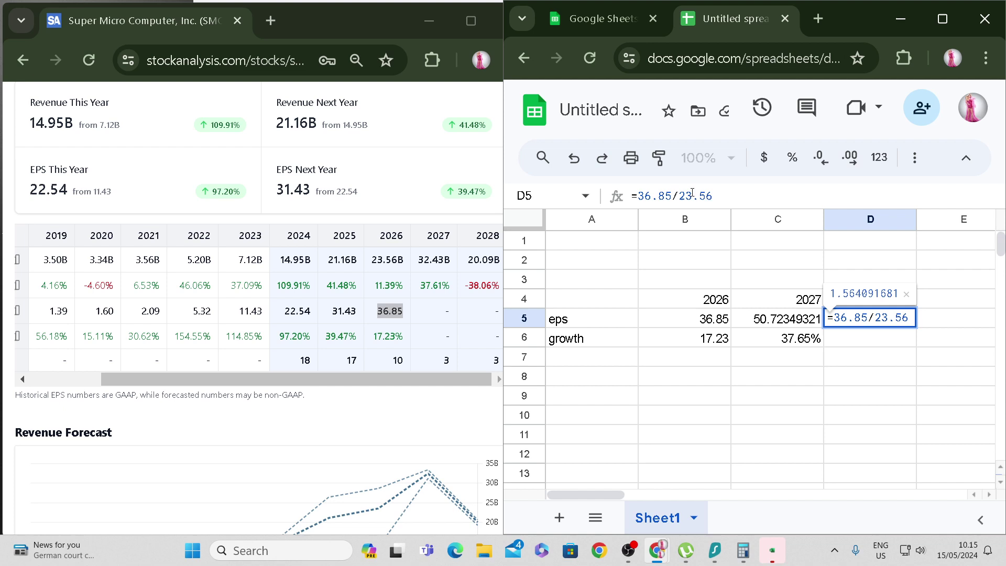
pyautogui.click(723, 196)
pyautogui.write(')')
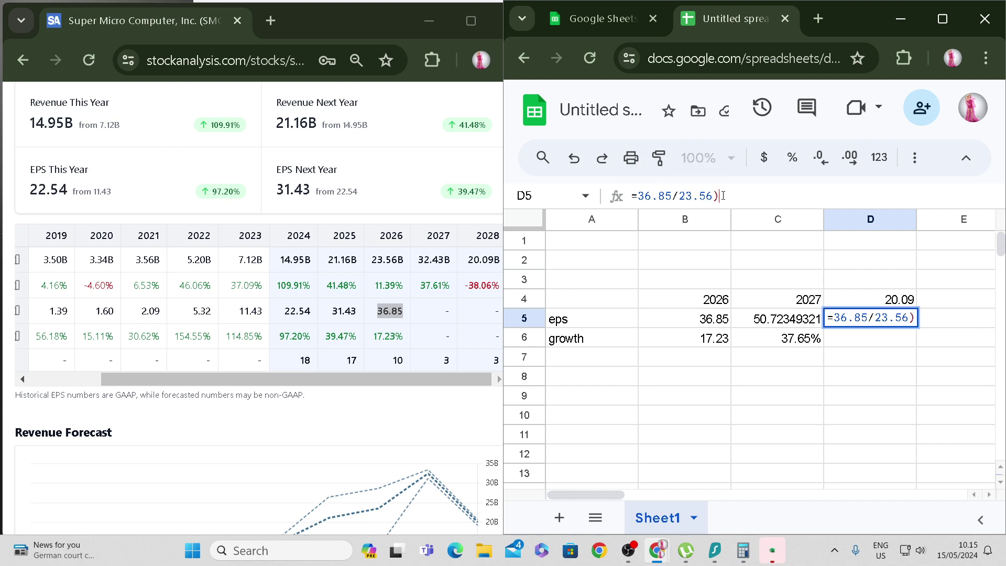
pyautogui.write('*20.09')
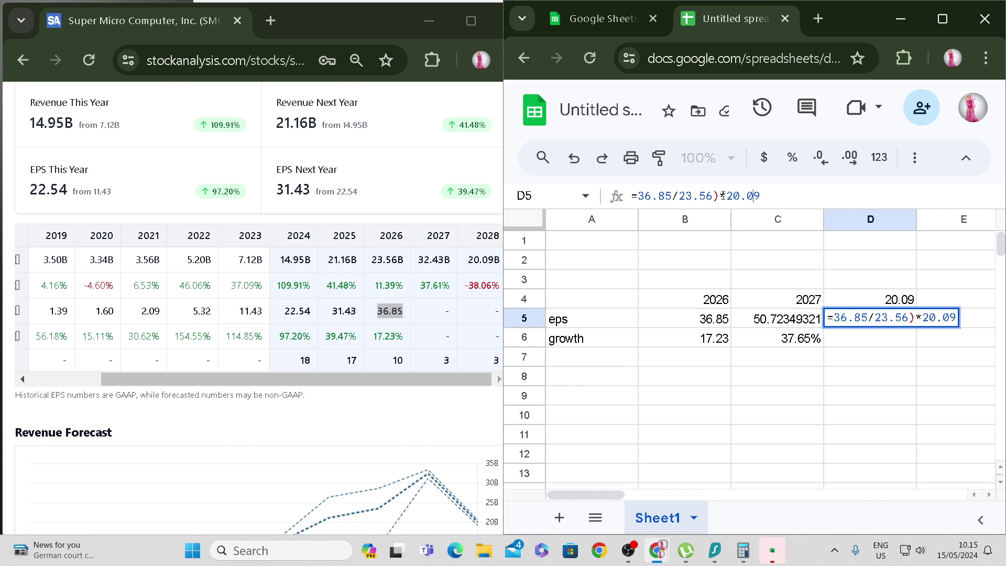
pyautogui.press('Home')
pyautogui.press('Right')
pyautogui.write('(')
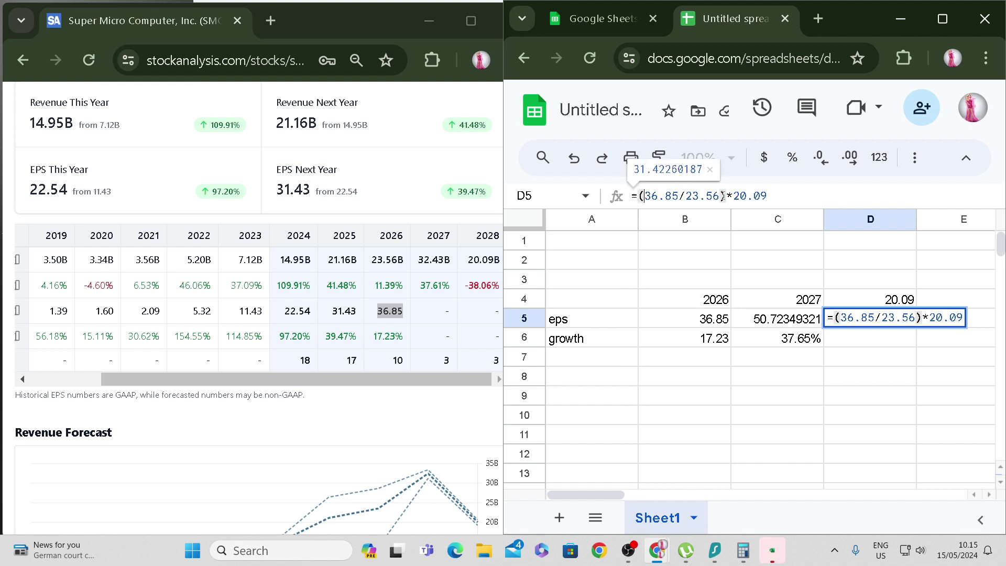
pyautogui.press('Return')
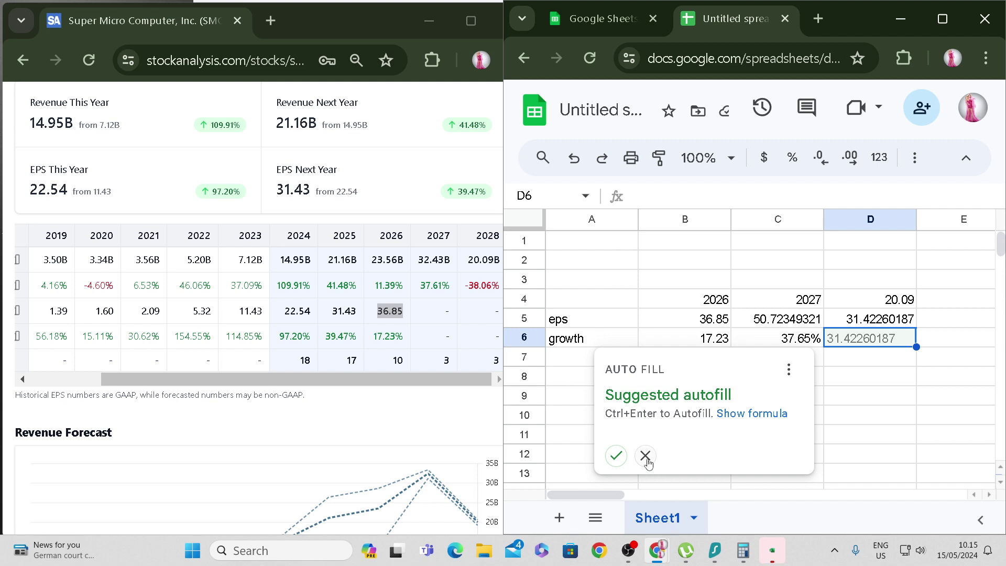
# Copy C6's growth formula into D6, showing -38.05%.
pyautogui.click(618, 456)
pyautogui.click(805, 341)
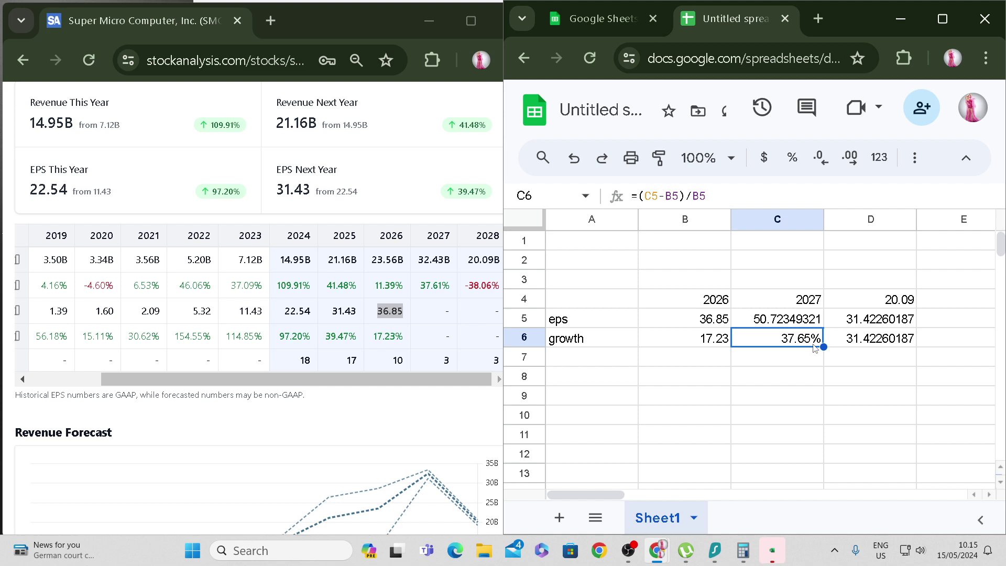
pyautogui.moveTo(824, 347); pyautogui.dragTo(892, 349)
pyautogui.click(867, 384)
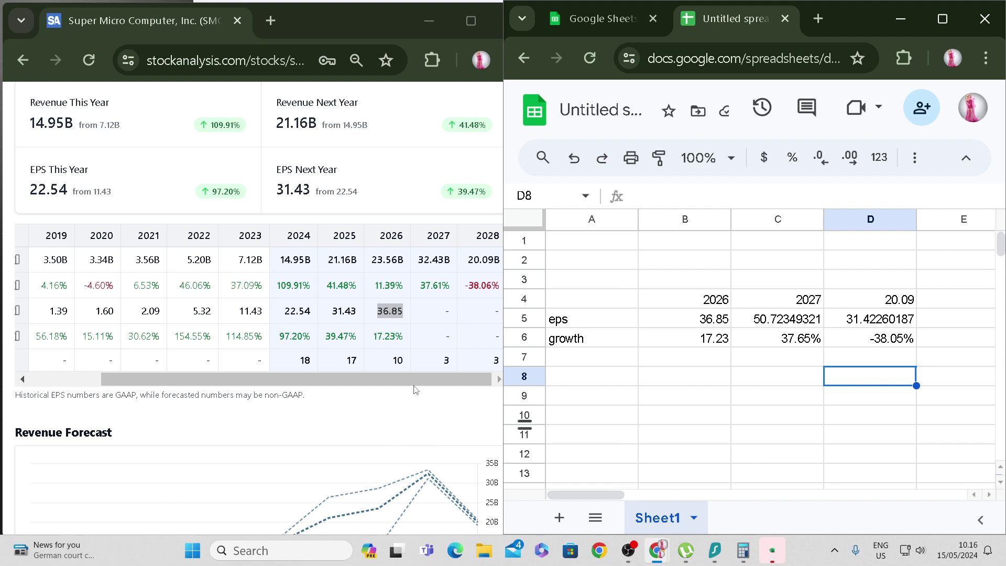
pyautogui.click(435, 379)
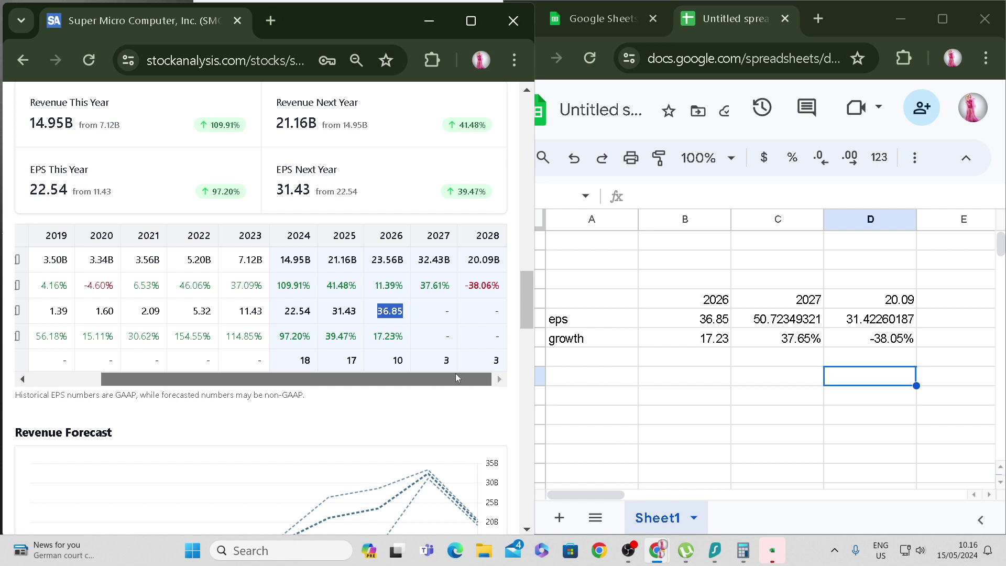
pyautogui.moveTo(747, 557)
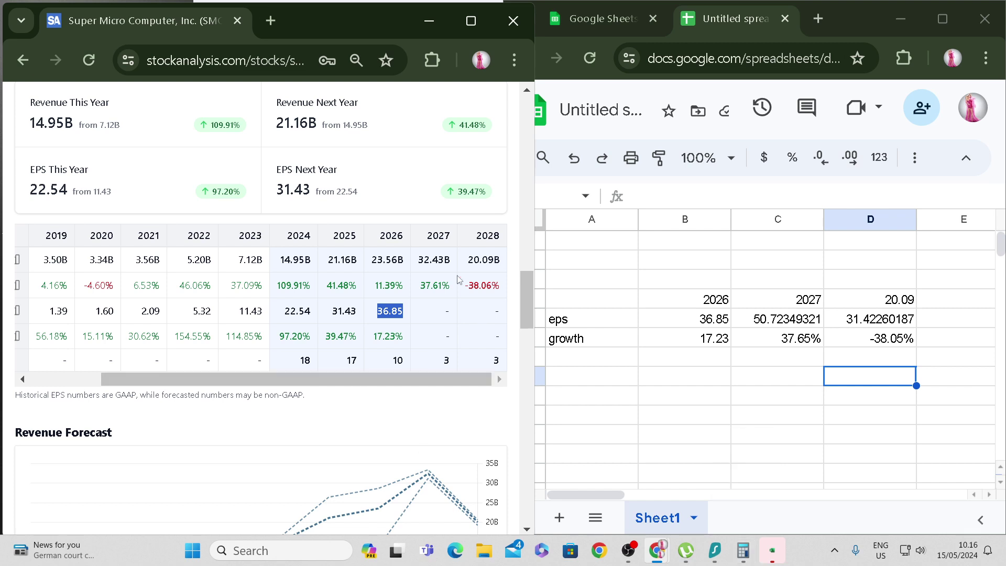
pyautogui.moveTo(458, 279)
pyautogui.moveTo(469, 289); pyautogui.dragTo(505, 293)
pyautogui.click(501, 305)
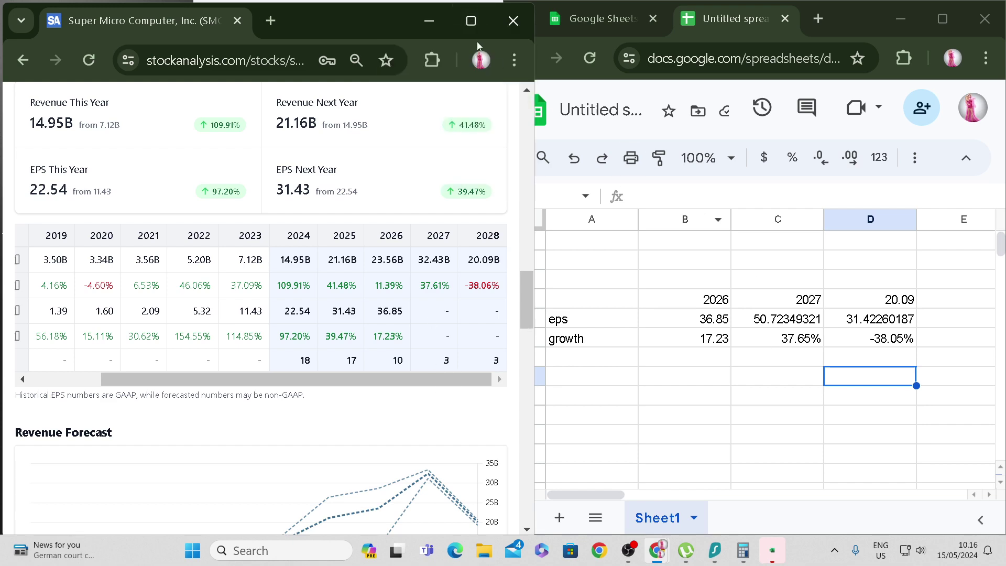
# Maximize the SMCI forecast page and scroll to the table showing 2026 EPS 36.85 and 2028 revenue 20.09B.
pyautogui.click(471, 20)
pyautogui.scroll(15, 737, 447)
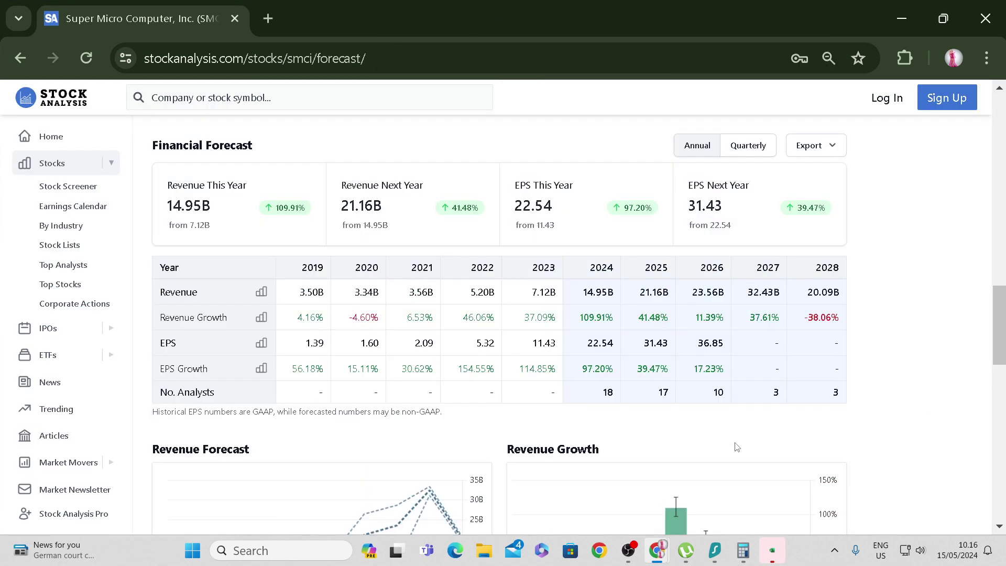
pyautogui.scroll(2, 736, 443)
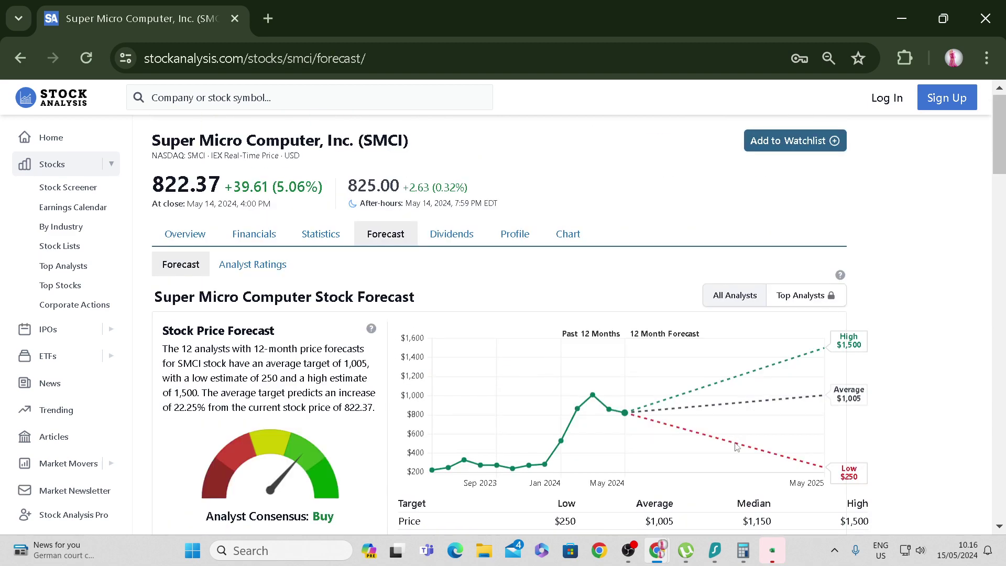
pyautogui.scroll(-5, 736, 446)
pyautogui.scroll(5, 736, 446)
pyautogui.scroll(-5, 736, 446)
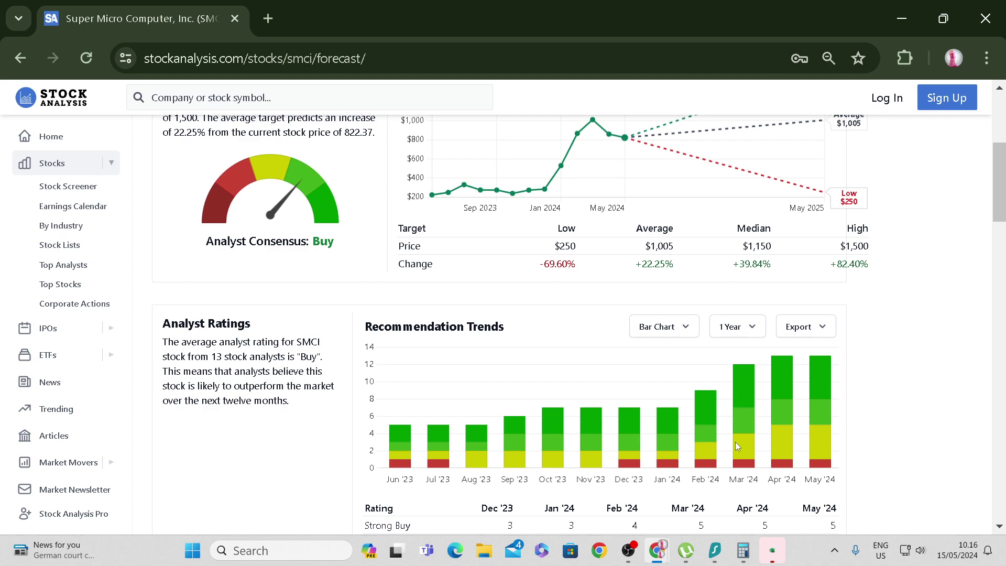
pyautogui.scroll(-15, 737, 446)
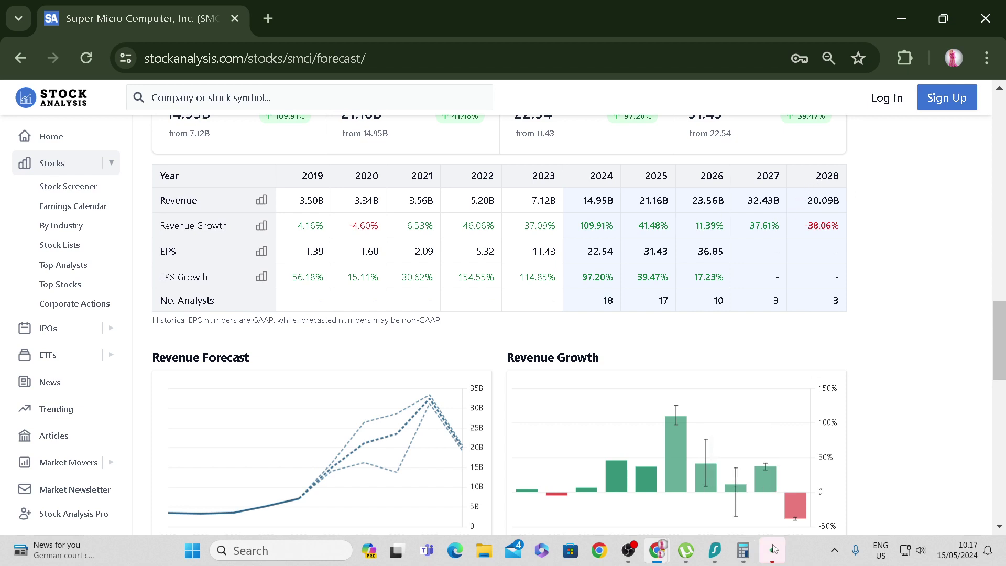
# Close the Excel window and maximize the stock forecast page.
pyautogui.click(737, 558)
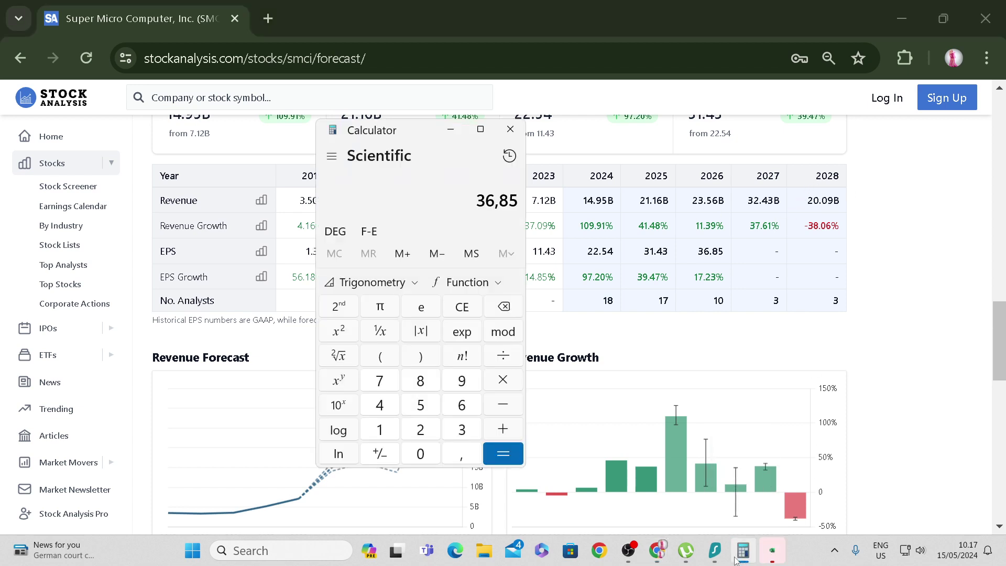
pyautogui.click(772, 551)
pyautogui.click(773, 552)
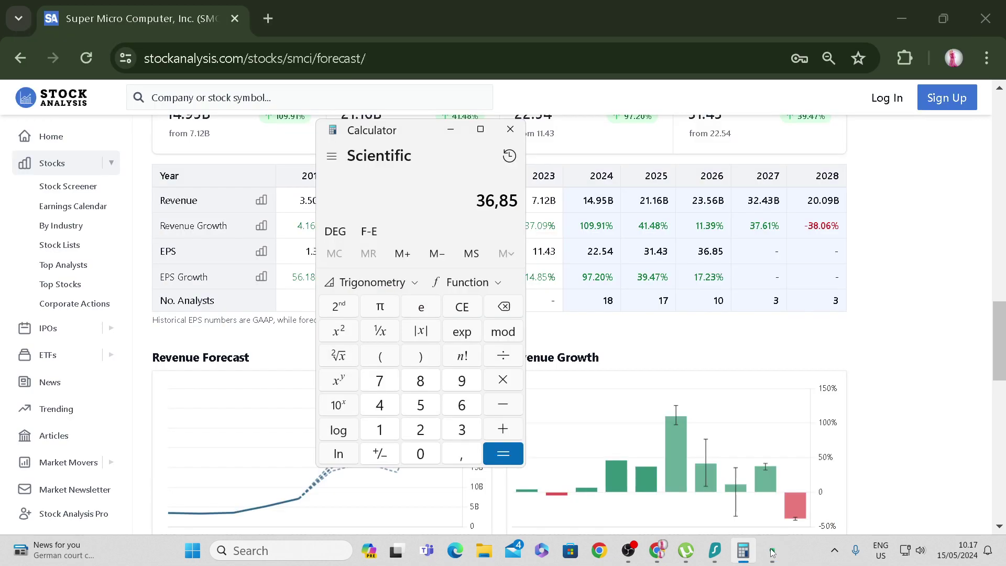
pyautogui.click(772, 551)
pyautogui.click(946, 24)
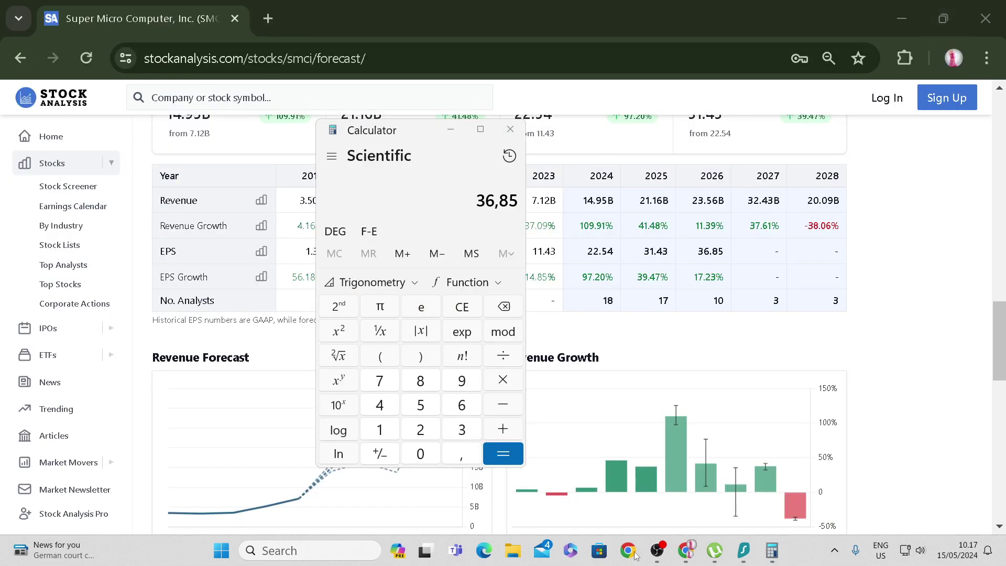
pyautogui.moveTo(686, 550)
pyautogui.click(650, 511)
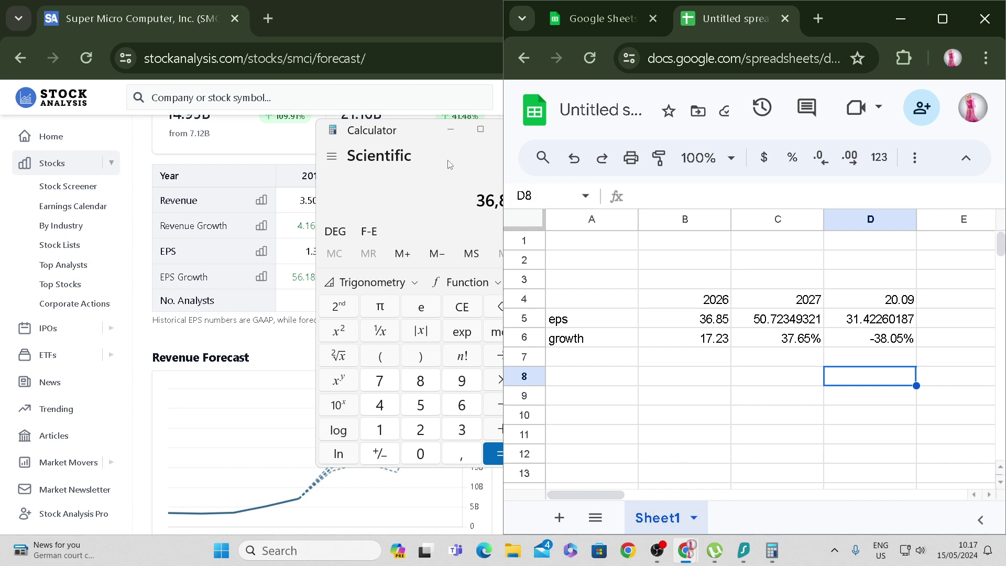
pyautogui.press('super+Up')
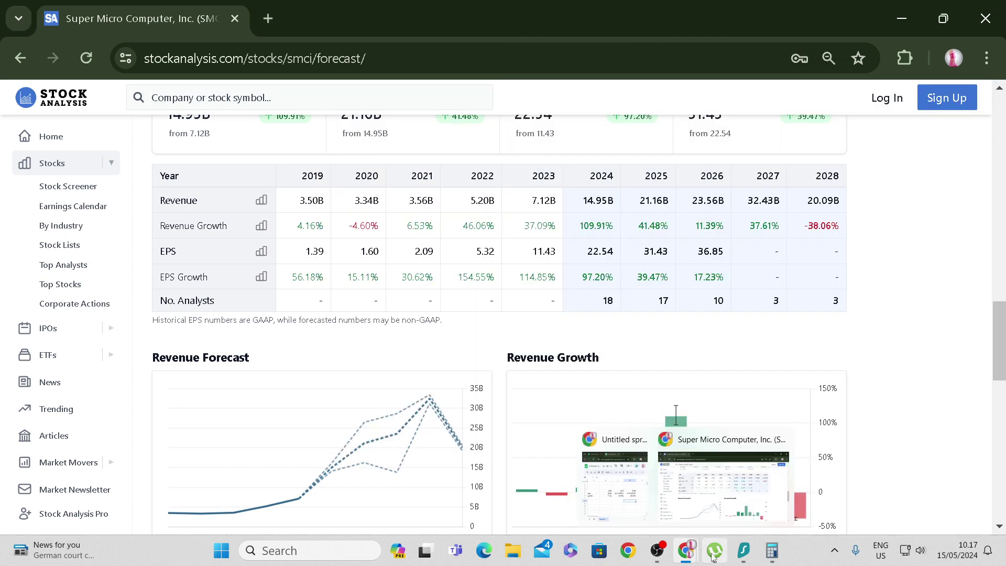
# Clear the calculator and start a running sum of 39,47 plus 17,23.
pyautogui.click(774, 552)
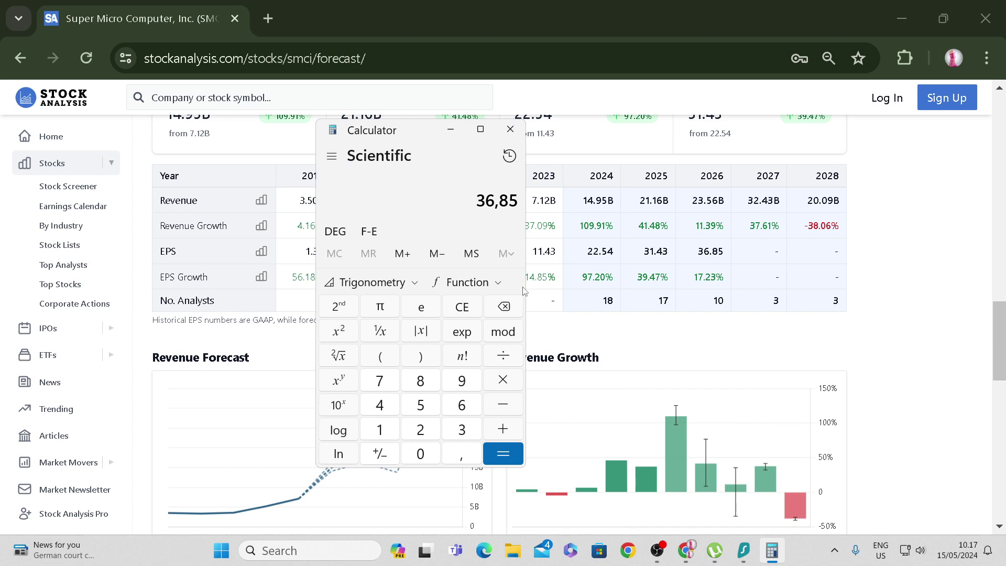
pyautogui.press('Escape')
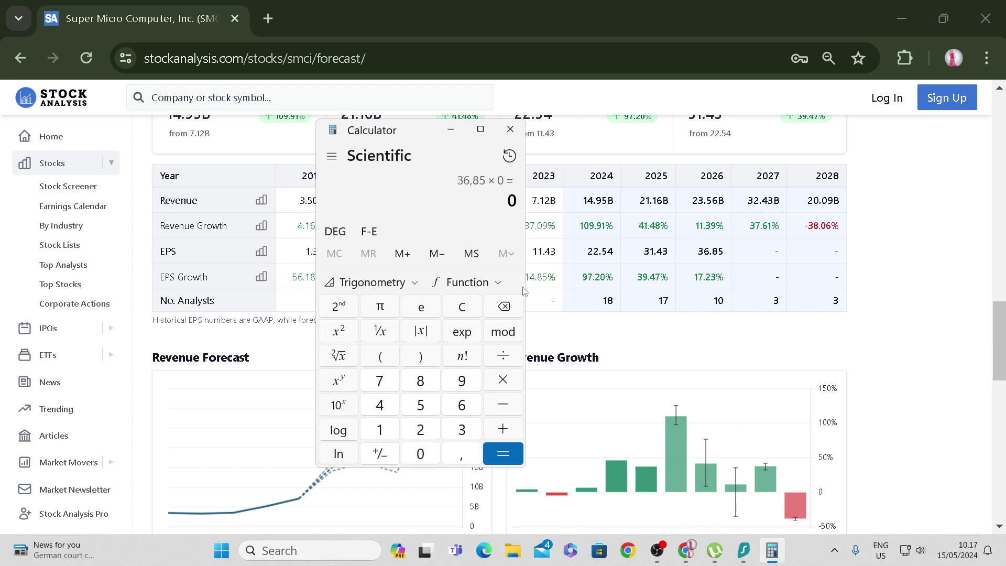
pyautogui.write('39,47 + 17,23')
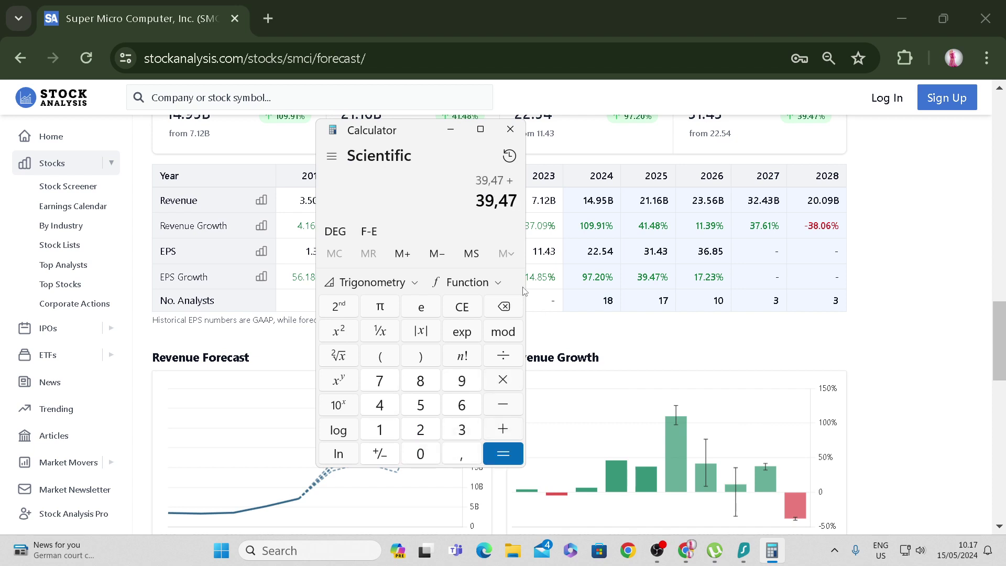
pyautogui.press('+')
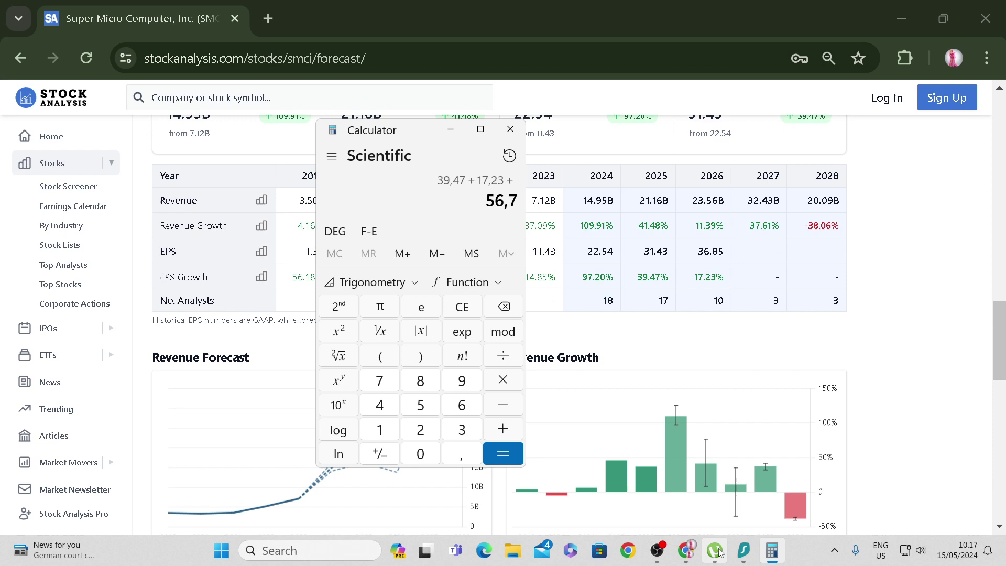
# Add 37,65 and -38,05, then divide the 56,3 total by 4 to get 14,075.
pyautogui.moveTo(702, 551)
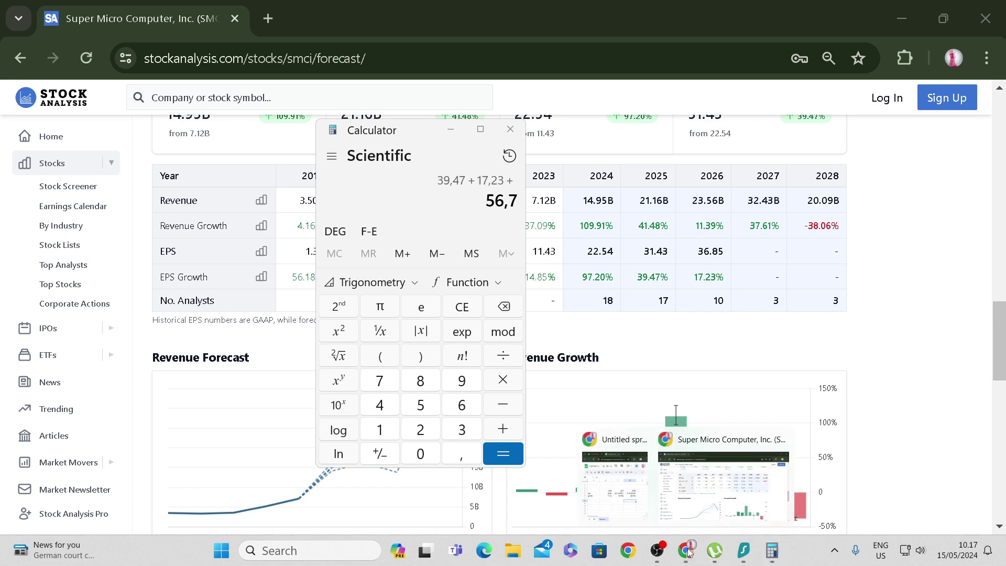
pyautogui.click(602, 515)
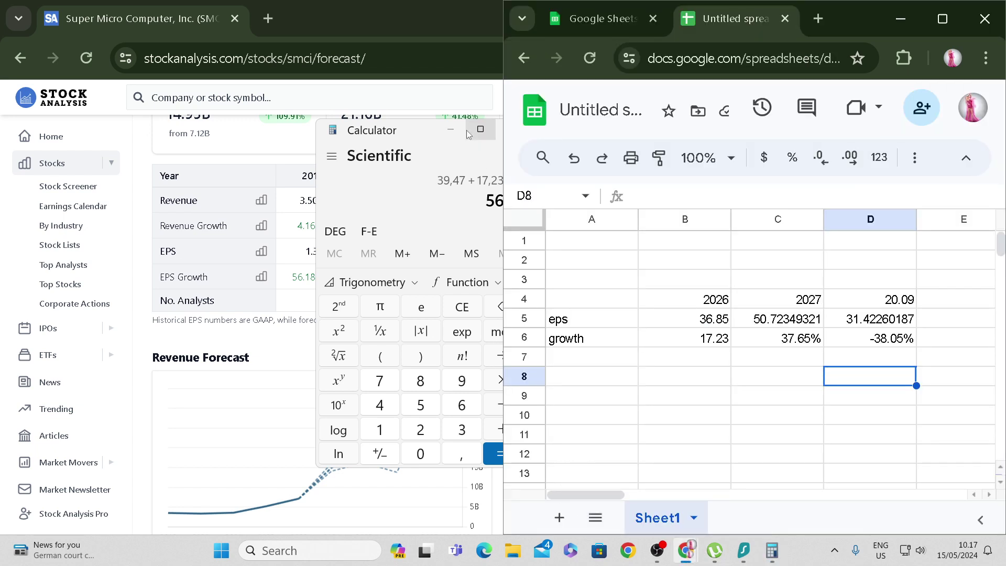
pyautogui.moveTo(412, 130); pyautogui.dragTo(229, 152)
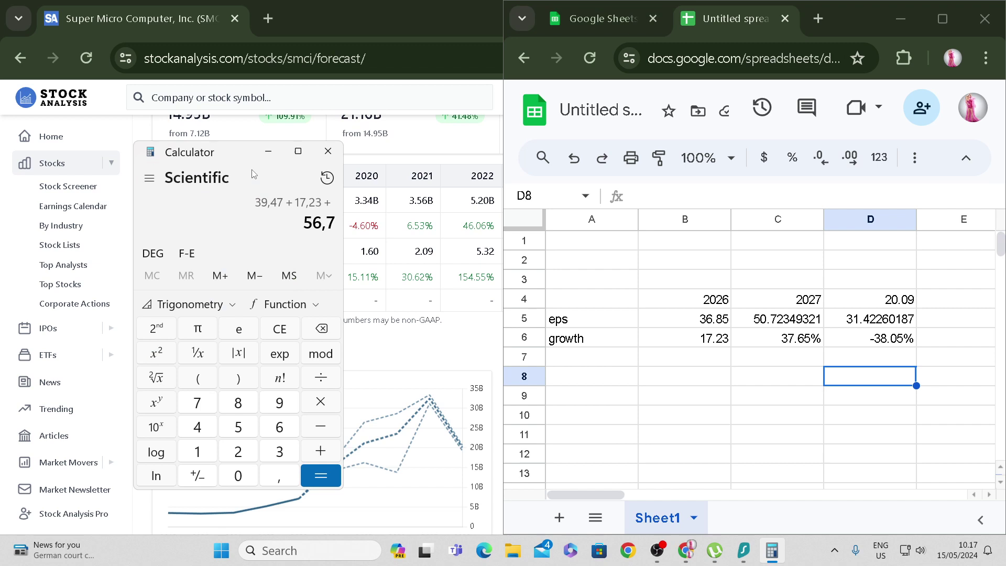
pyautogui.write('37,65 - 38,05 =')
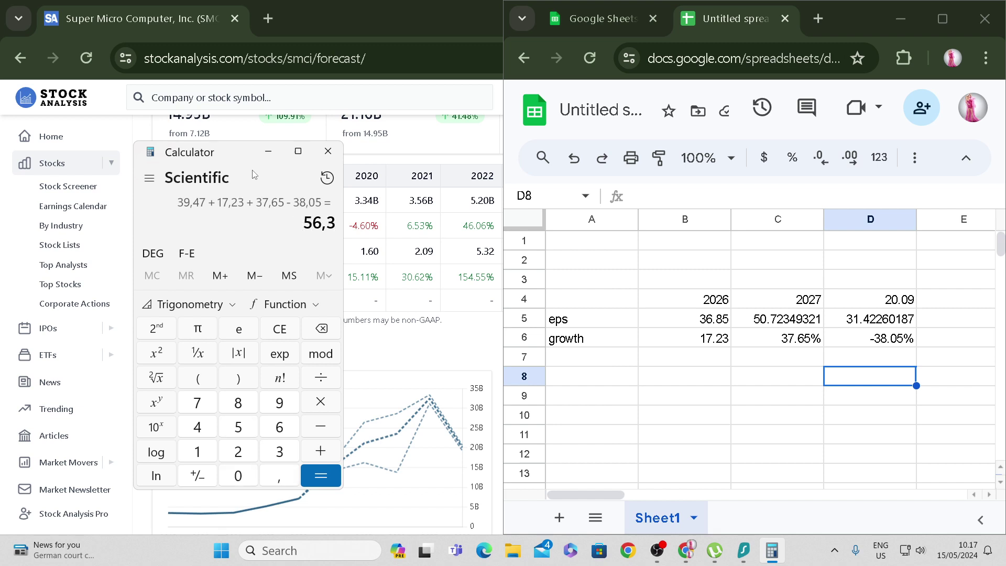
pyautogui.press('/')
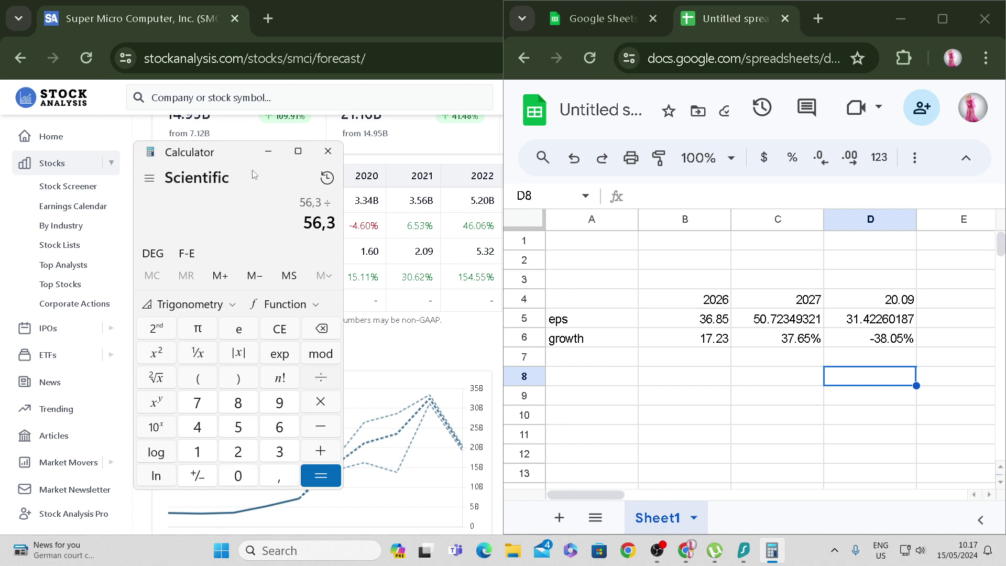
pyautogui.write('4=')
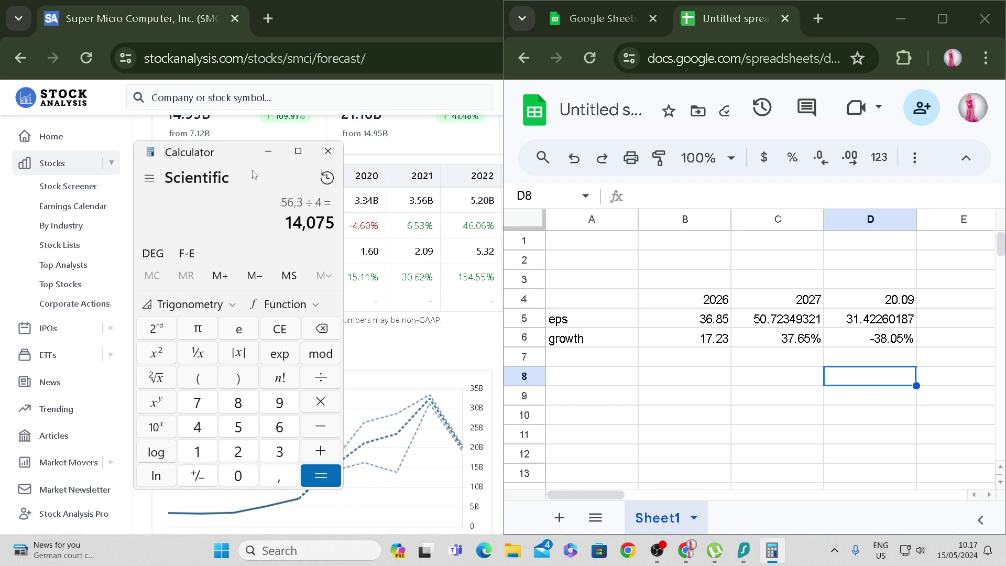
pyautogui.click(475, 356)
pyautogui.press('super+Up')
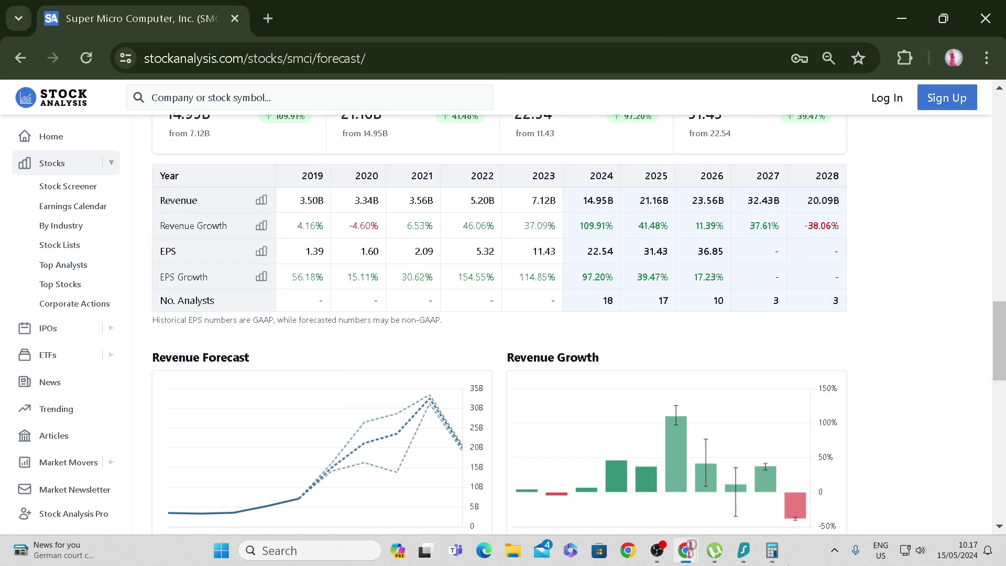
# Multiply the 14,075 average by 1,5 in Calculator to get a 21,1125 P/E estimate.
pyautogui.click(772, 550)
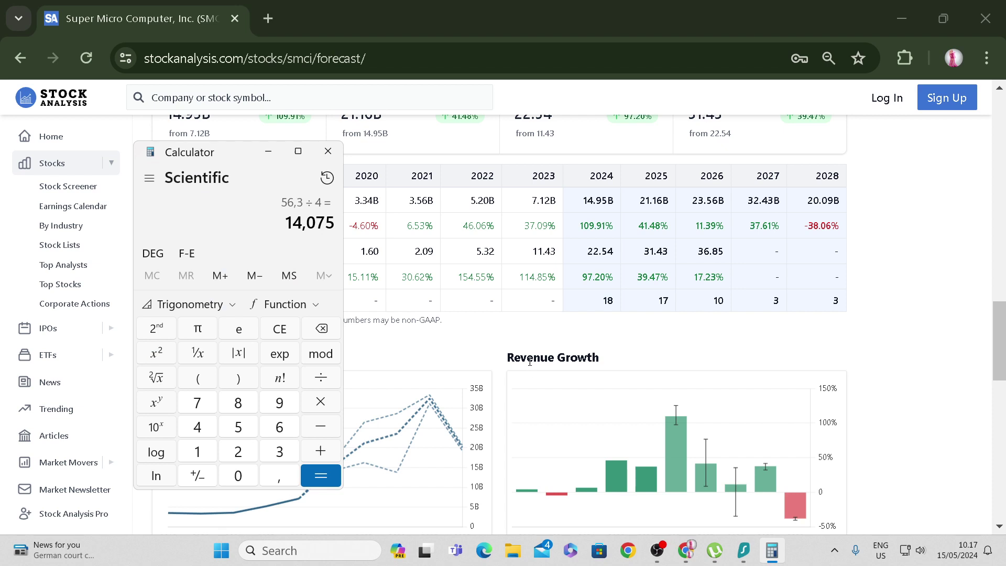
pyautogui.press('*')
pyautogui.write('1,5')
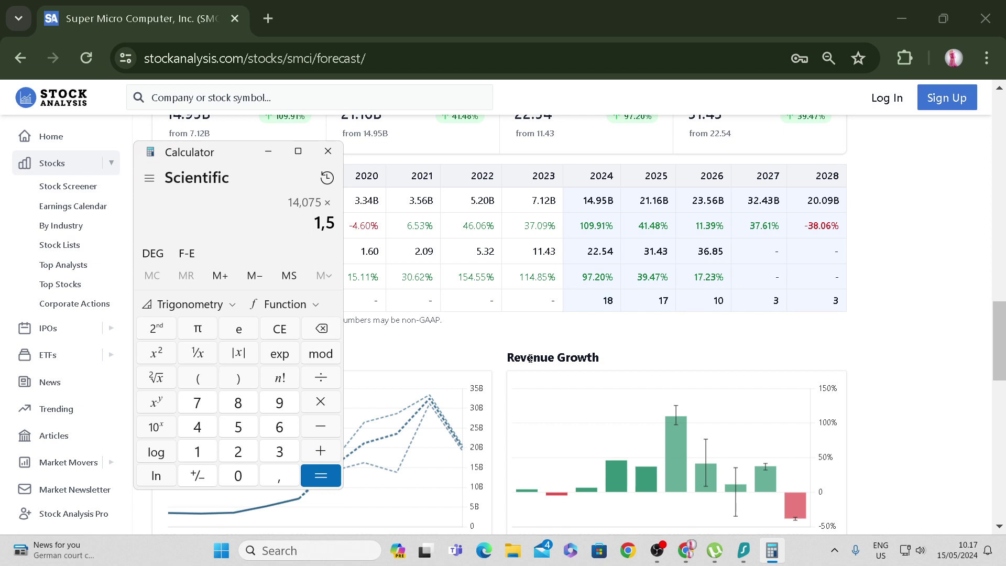
pyautogui.press('Return')
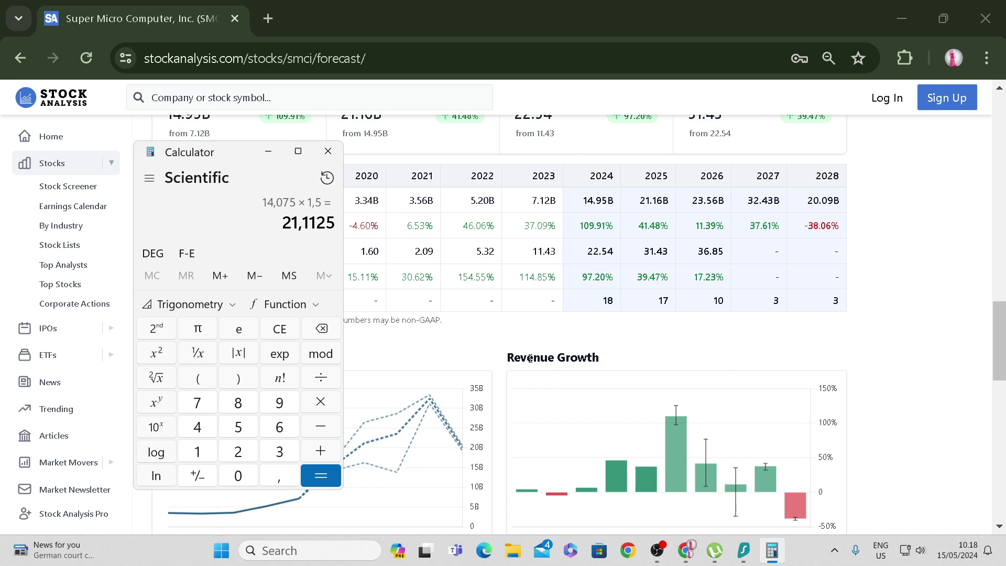
# Multiply the 21,1125 P/E by the 22,54 EPS for 475,87575, then bring the spreadsheet back.
pyautogui.press('*')
pyautogui.write('22,54')
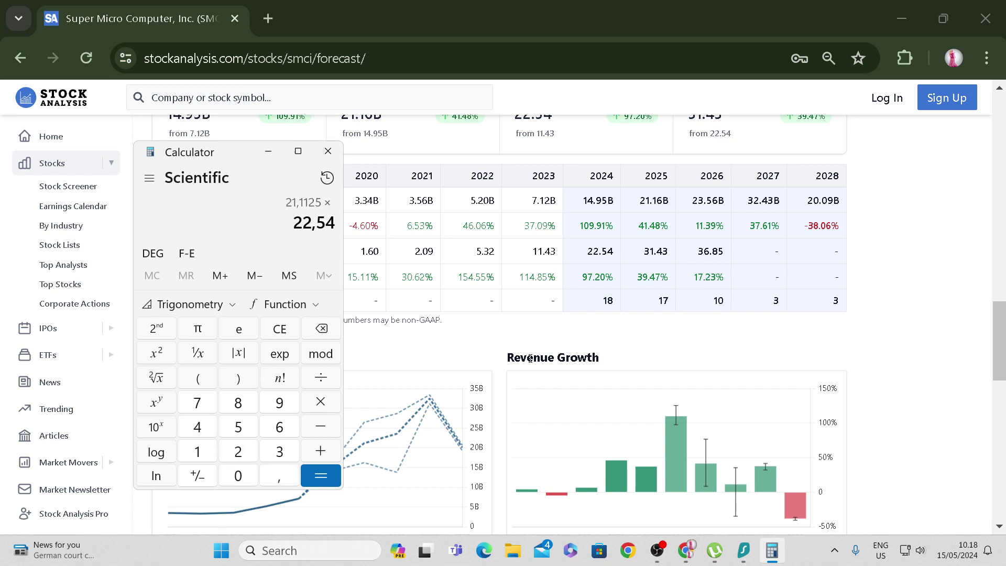
pyautogui.press('Return')
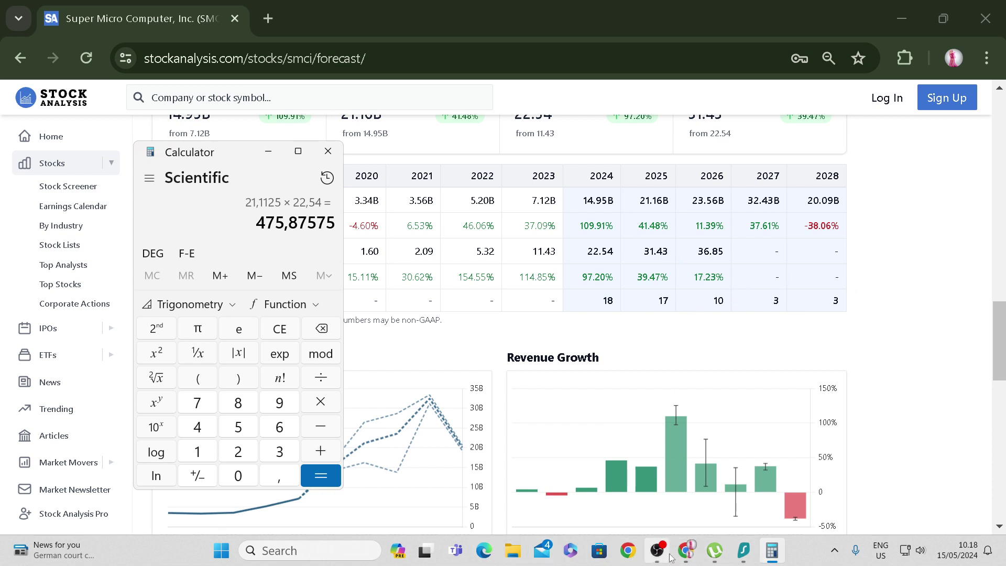
pyautogui.moveTo(689, 557)
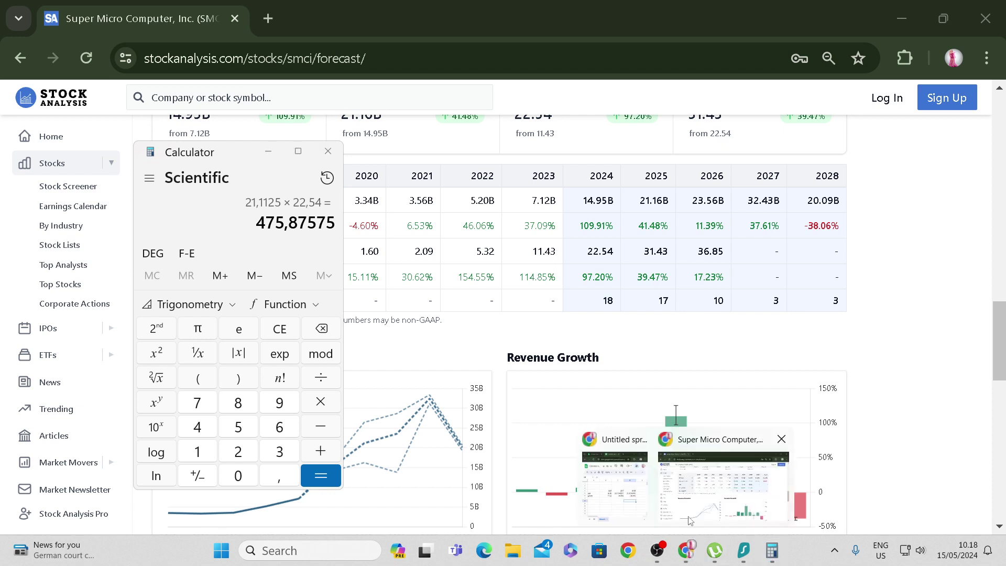
pyautogui.click(614, 482)
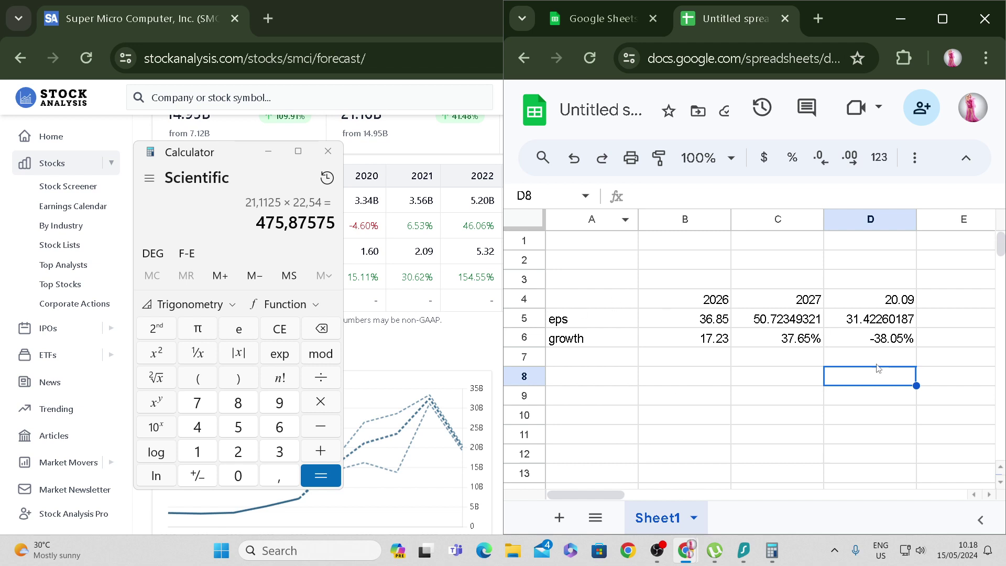
# Scroll through Calculator's History of past calculations, then close it.
pyautogui.click(321, 185)
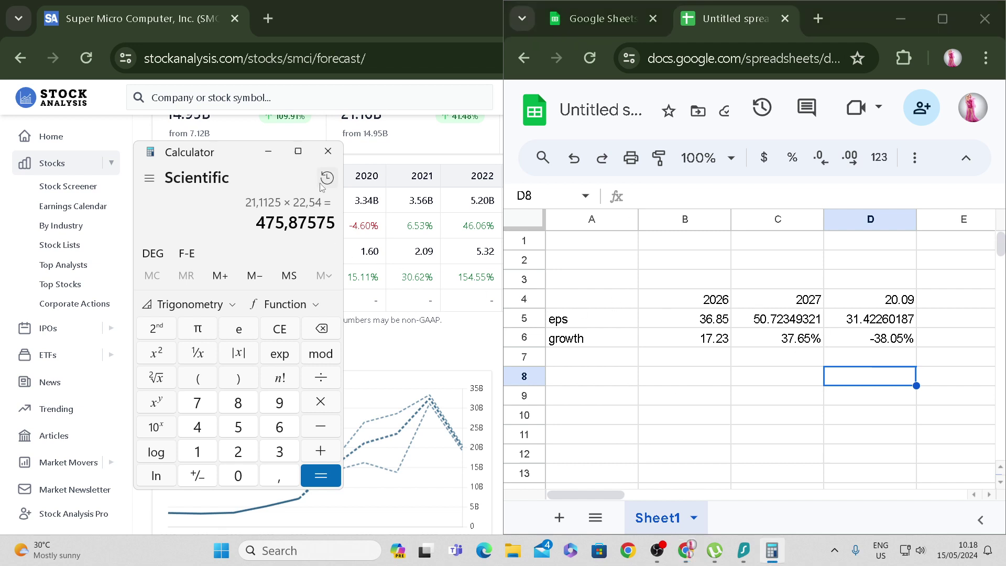
pyautogui.click(327, 178)
pyautogui.scroll(-2, 243, 416)
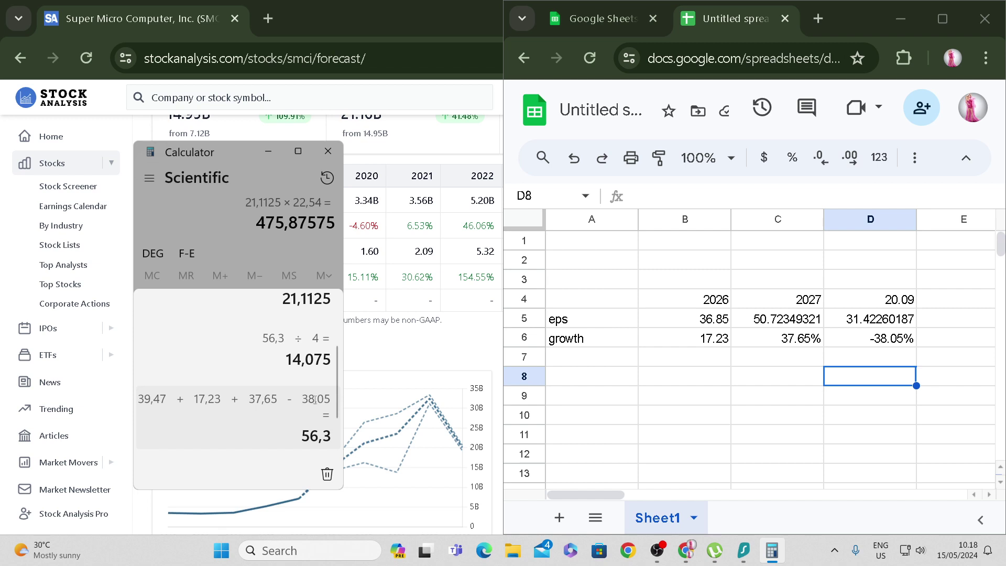
pyautogui.scroll(2, 304, 367)
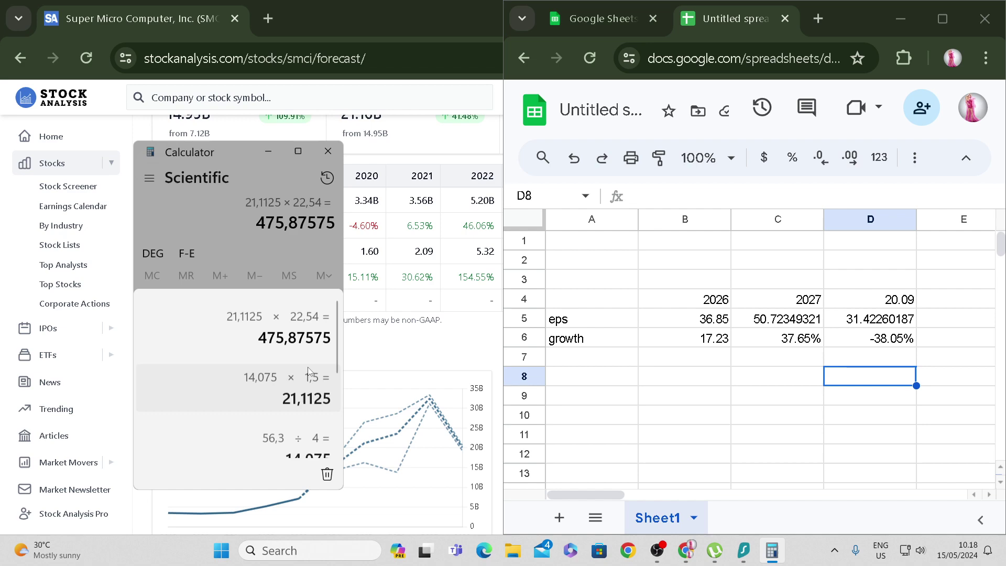
pyautogui.click(311, 262)
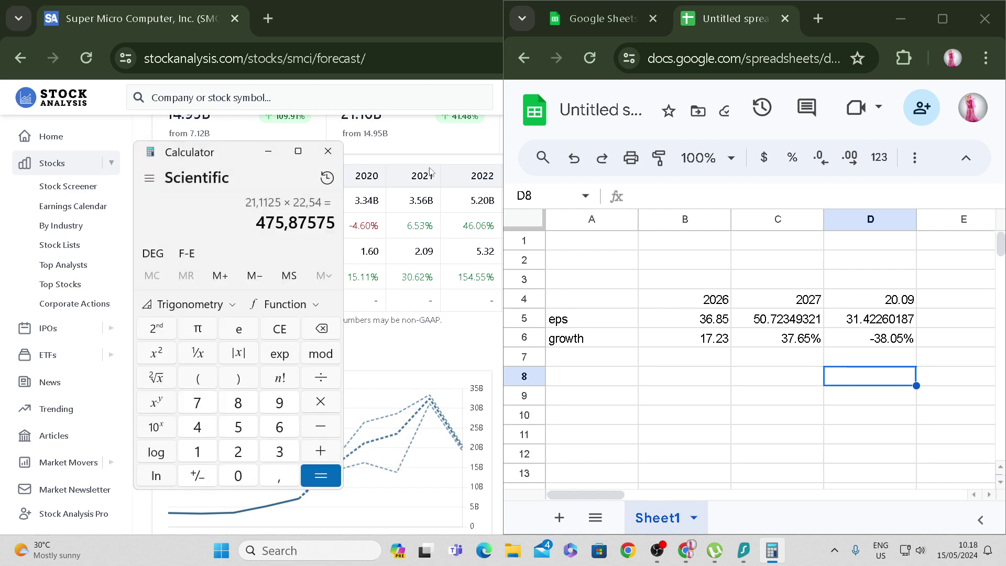
# Maximize the SMCI forecast page and scroll to its top.
pyautogui.scroll(-3, 388, 200)
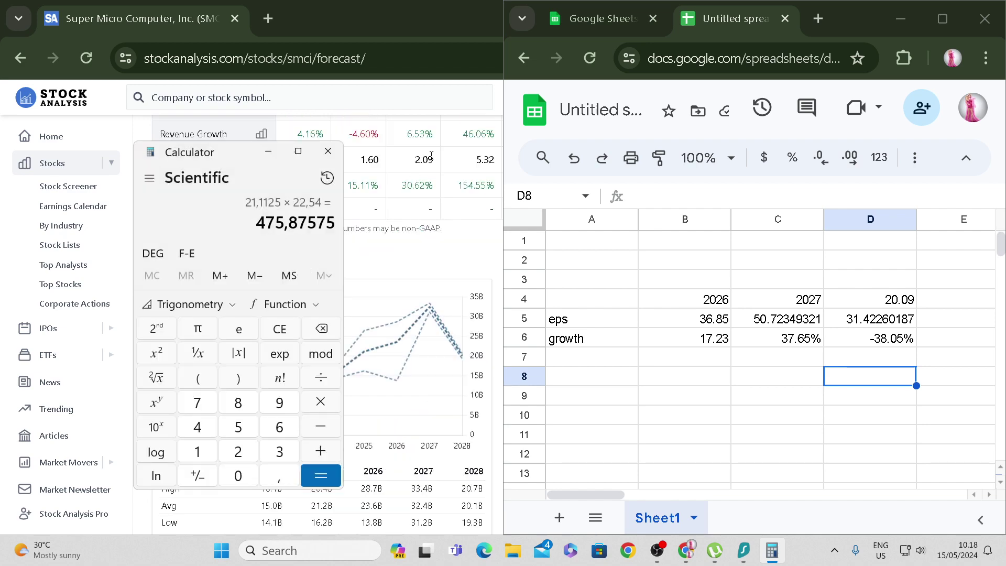
pyautogui.doubleClick(367, 19)
pyautogui.scroll(6, 511, 368)
pyautogui.scroll(8, 511, 368)
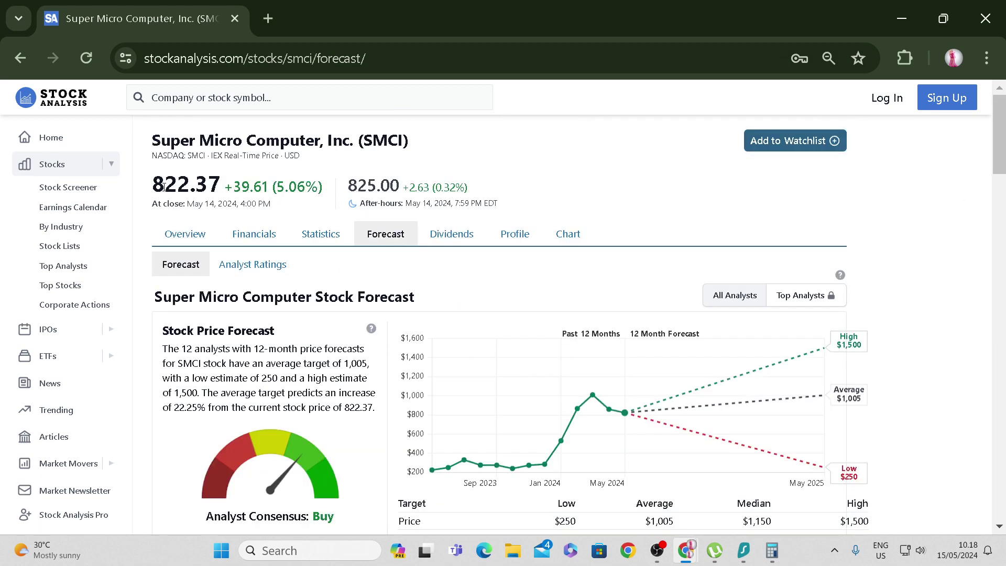
# Highlight the 822.37 closing price, then open Super Micro's company profile.
pyautogui.moveTo(164, 186); pyautogui.dragTo(221, 187)
pyautogui.click(626, 201)
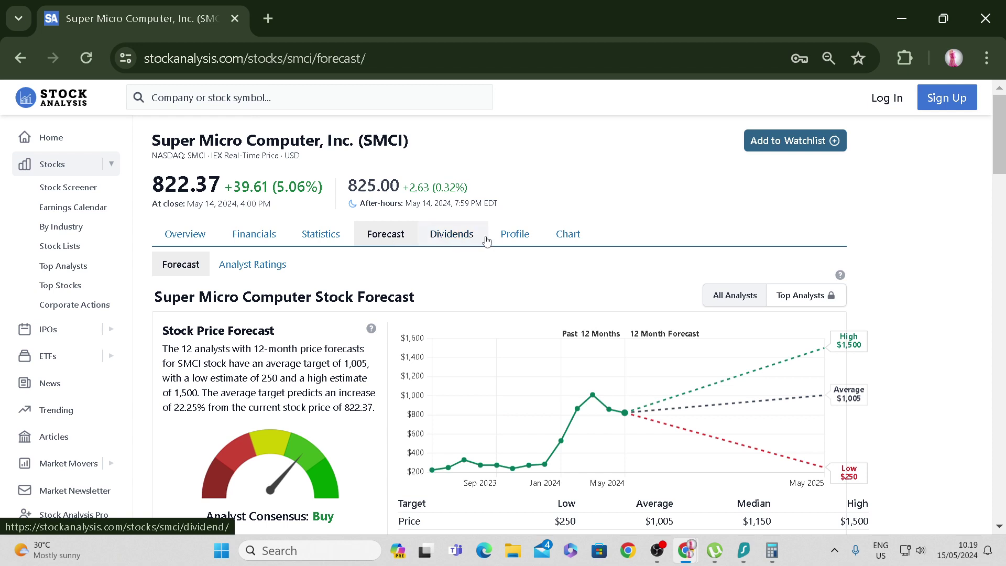
pyautogui.click(509, 240)
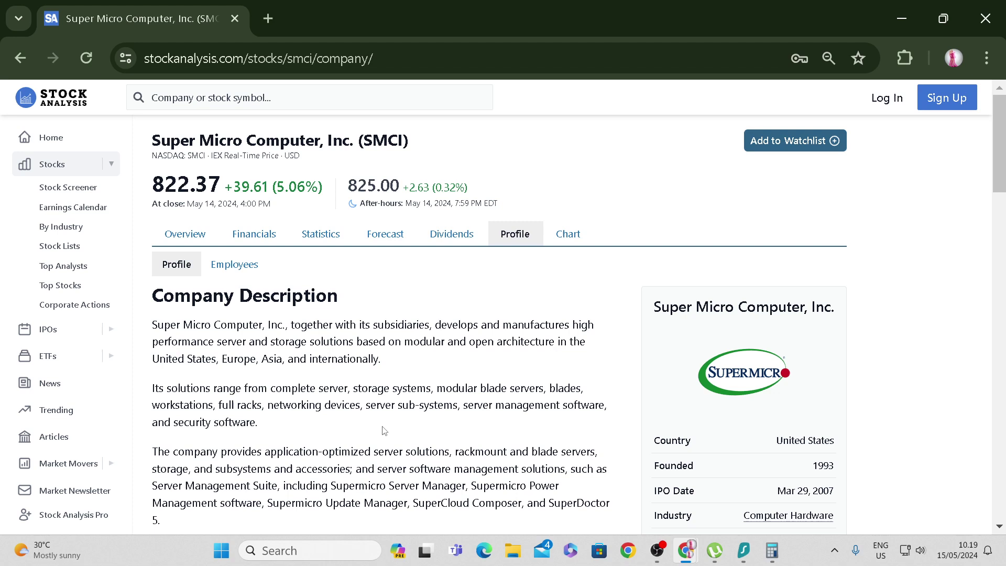
pyautogui.moveTo(298, 395); pyautogui.dragTo(575, 420)
pyautogui.click(348, 491)
pyautogui.scroll(-2, 348, 491)
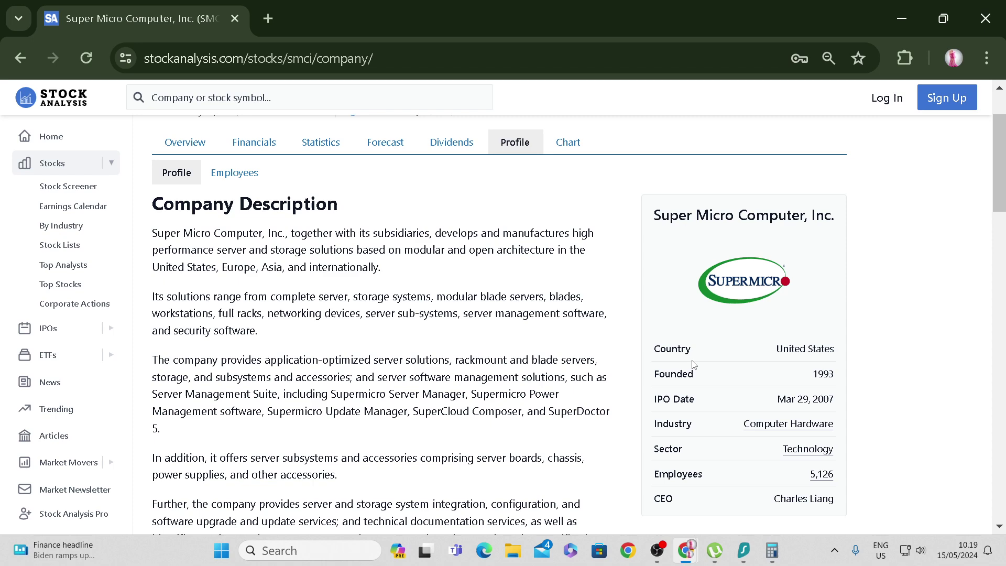
pyautogui.scroll(-3, 549, 435)
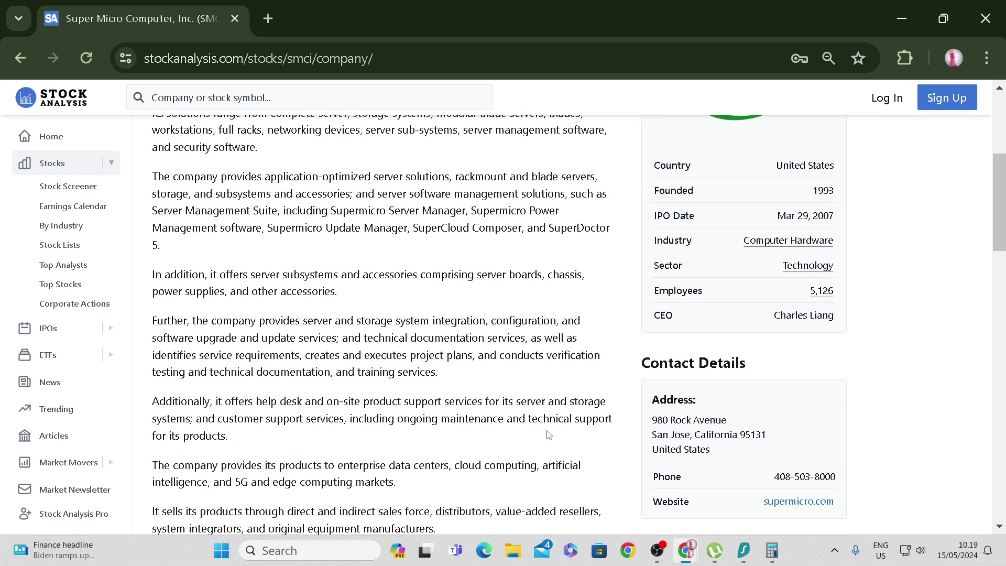
pyautogui.scroll(5, 548, 435)
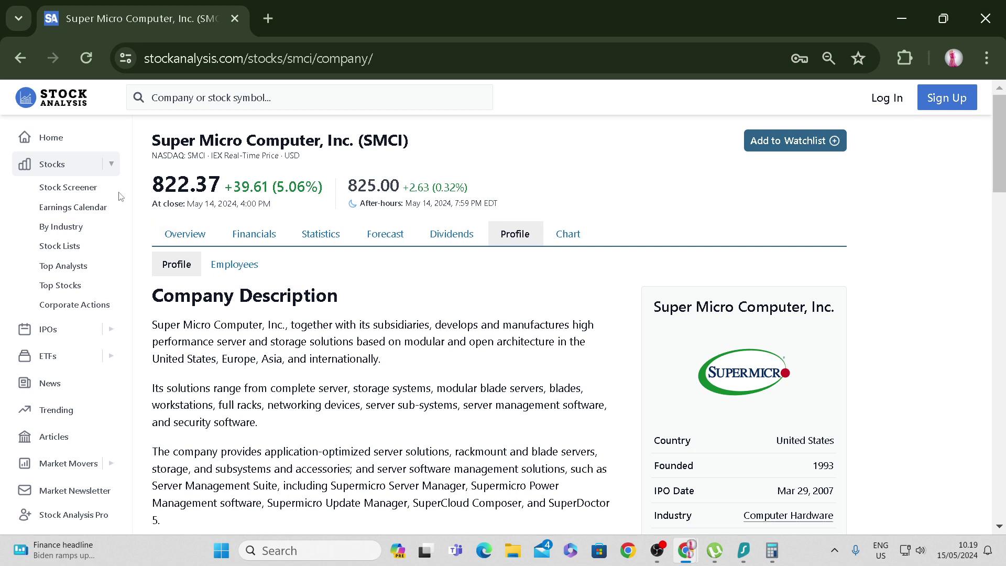
# Search for NVDA and scroll to its Financial Forecast table on the Forecast tab.
pyautogui.click(180, 91)
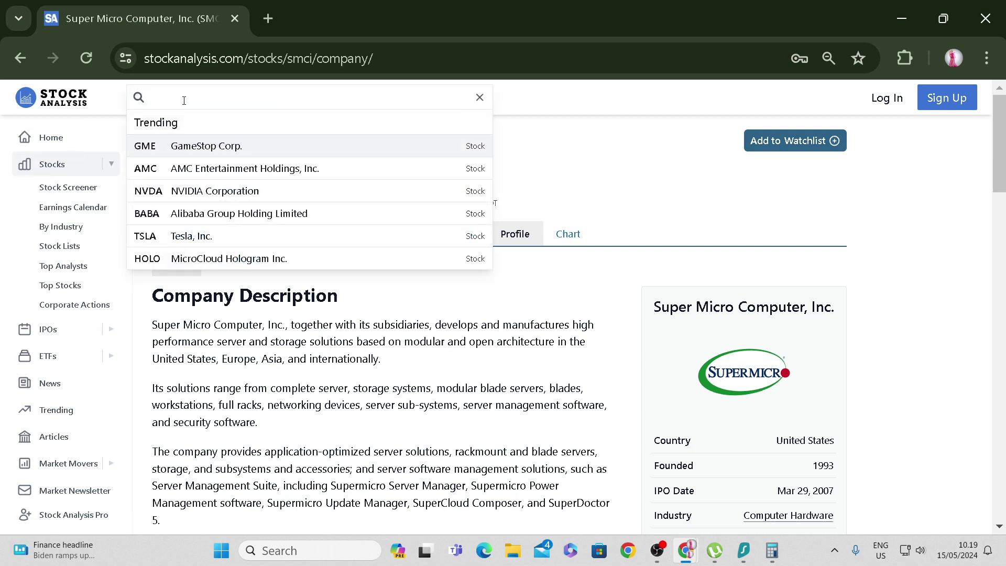
pyautogui.write('nvda')
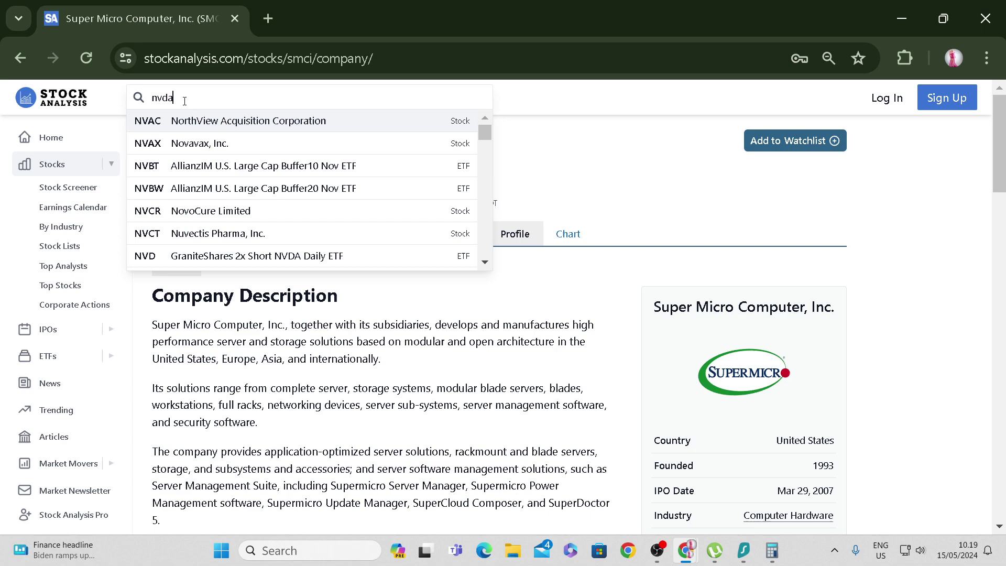
pyautogui.click(191, 125)
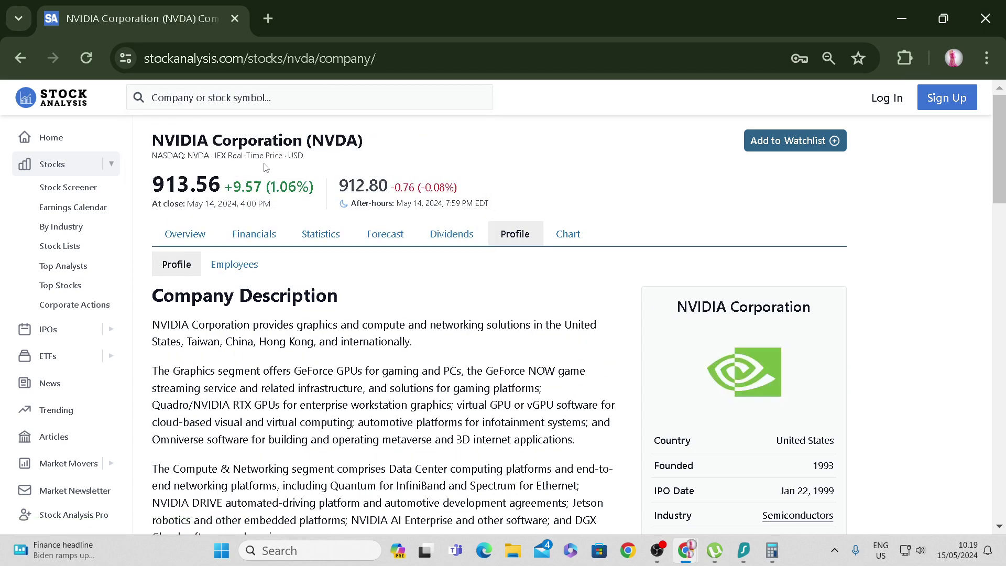
pyautogui.click(398, 232)
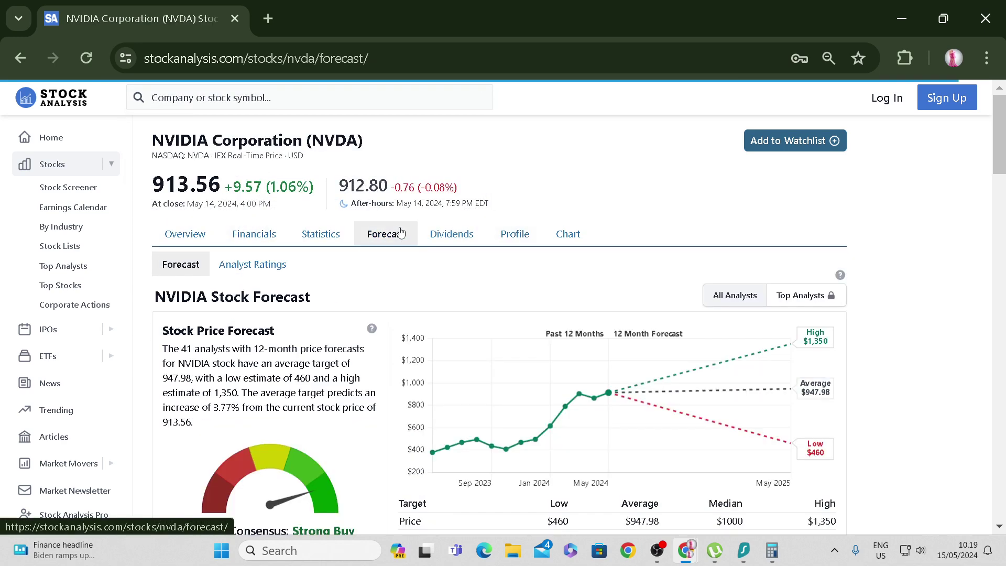
pyautogui.scroll(-15, 766, 465)
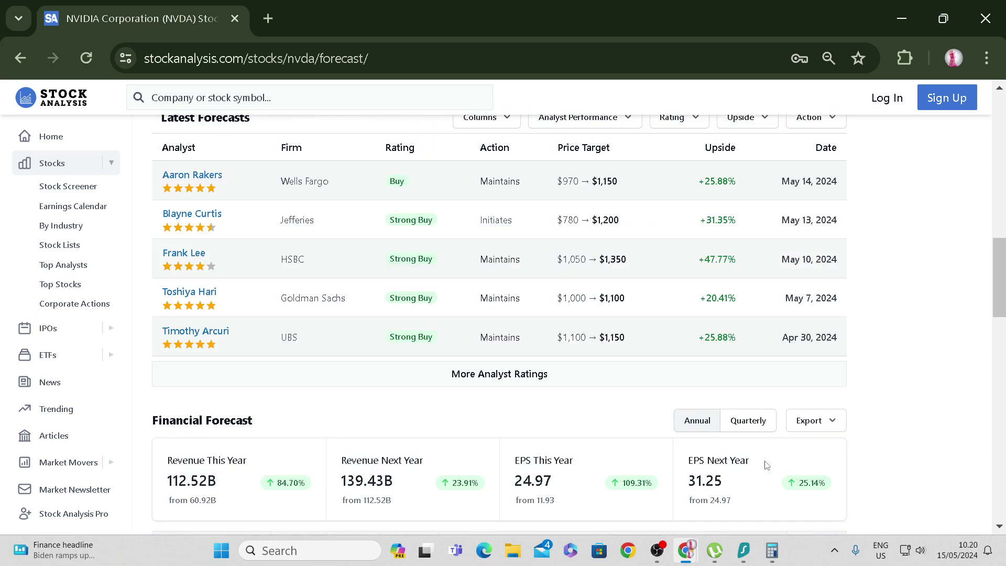
pyautogui.scroll(-2, 766, 466)
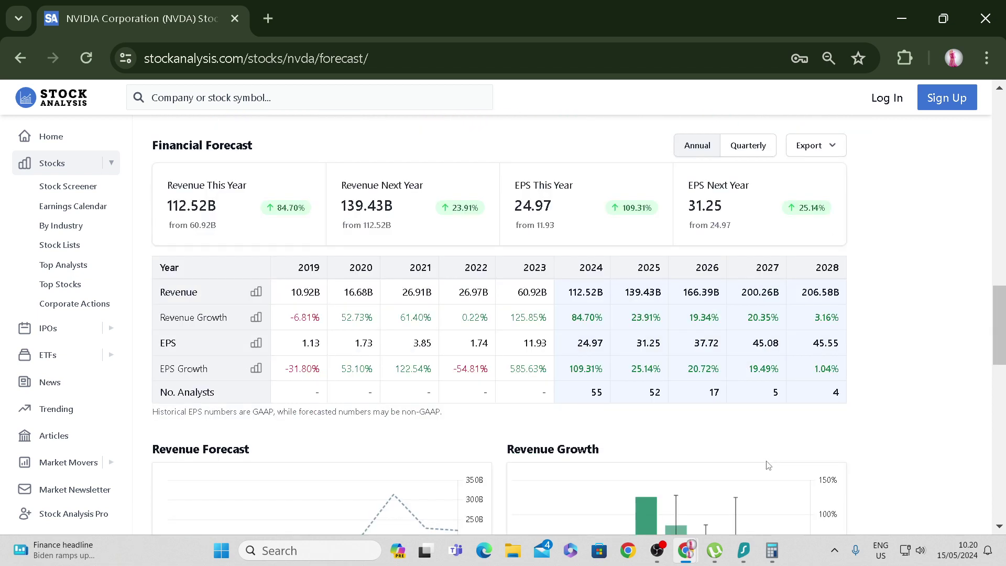
# Clear Calculator and enter the sum 25 + 20,72 + 19,49 + 1,04.
pyautogui.click(772, 550)
pyautogui.click(289, 338)
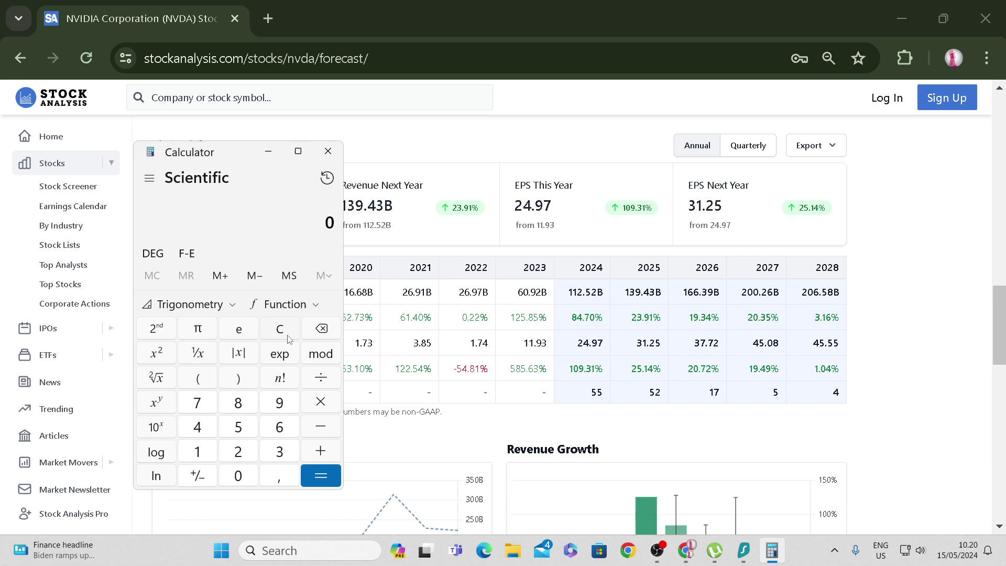
pyautogui.write('25 + 20,72')
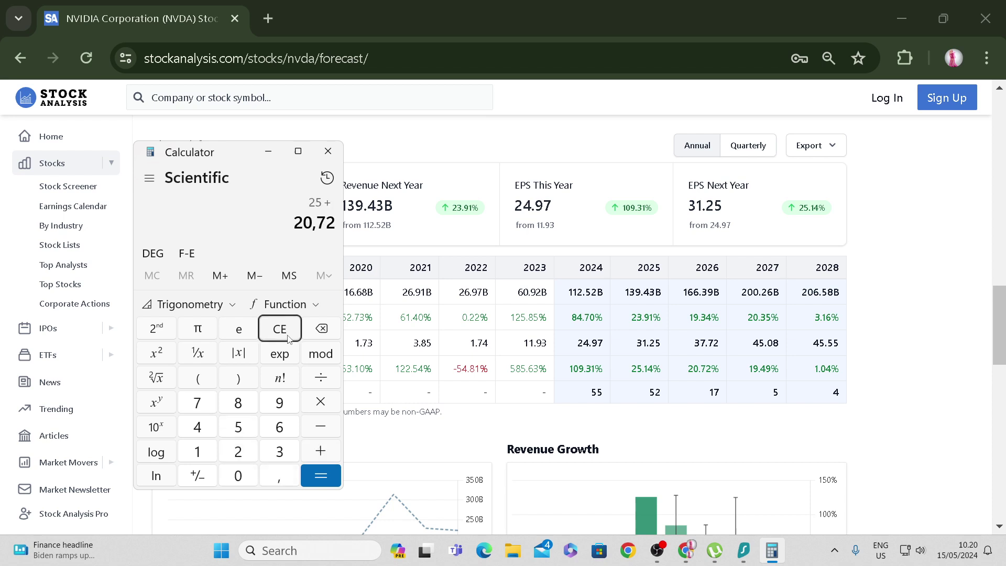
pyautogui.write(' + 19,49')
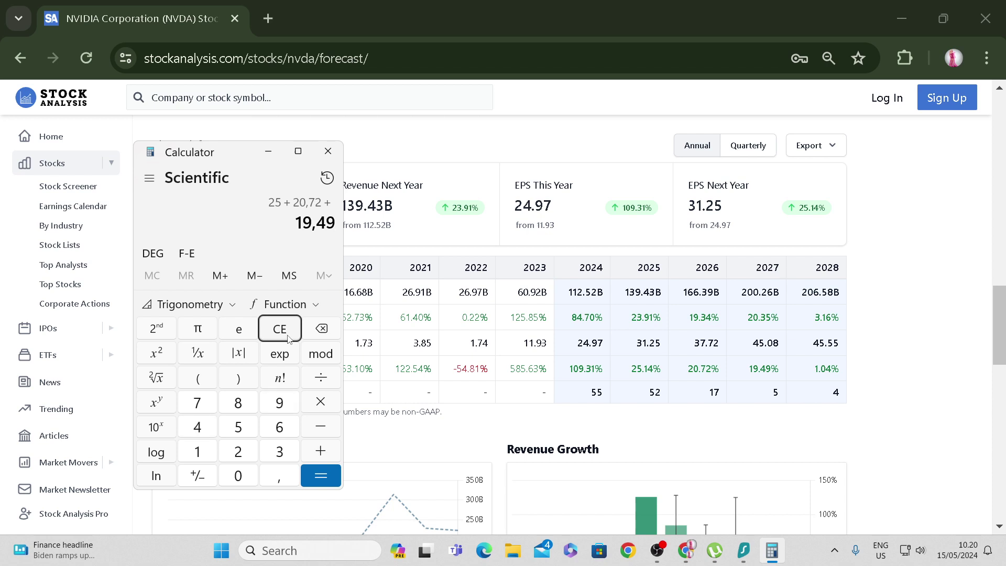
pyautogui.write(' + 1,04')
# Total the growth rates, divide by 4, double the average, and compute 24,97 × 2.
pyautogui.press('Return')
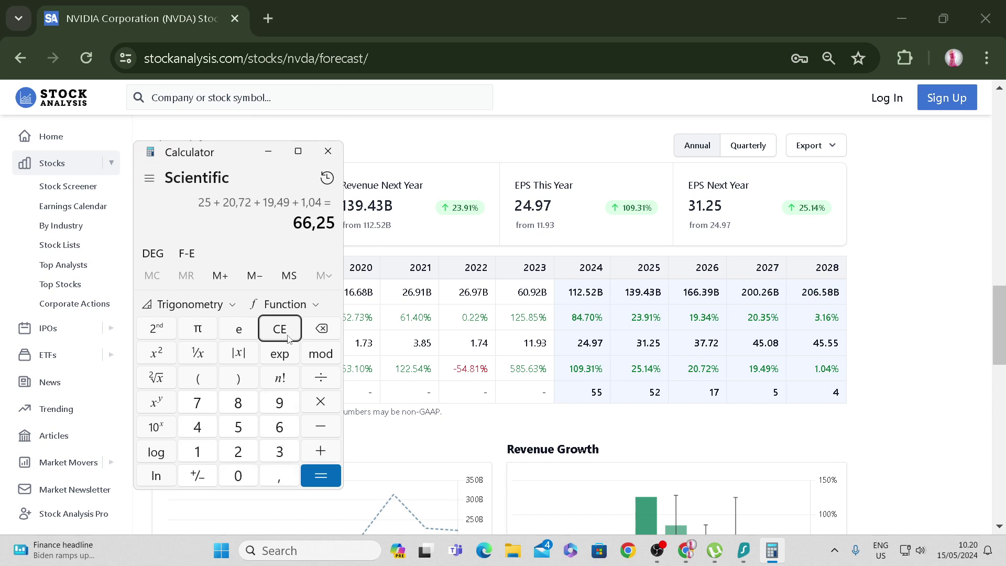
pyautogui.write('/4')
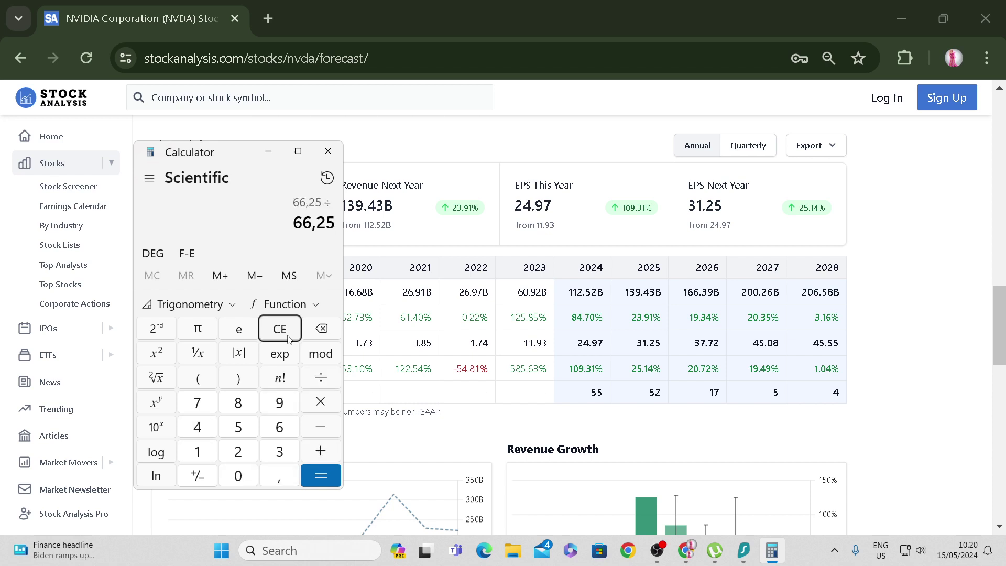
pyautogui.press('Return')
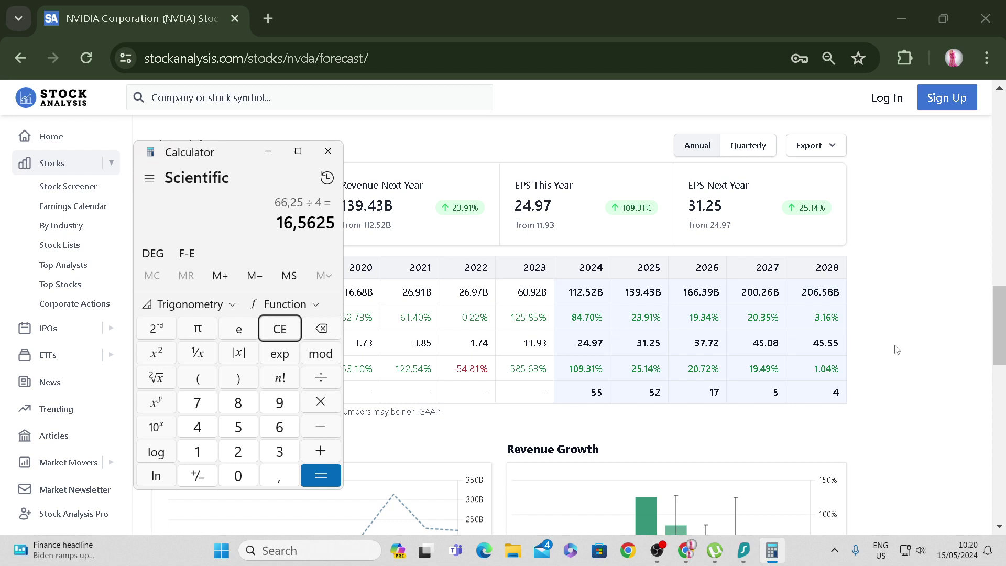
pyautogui.write('*2')
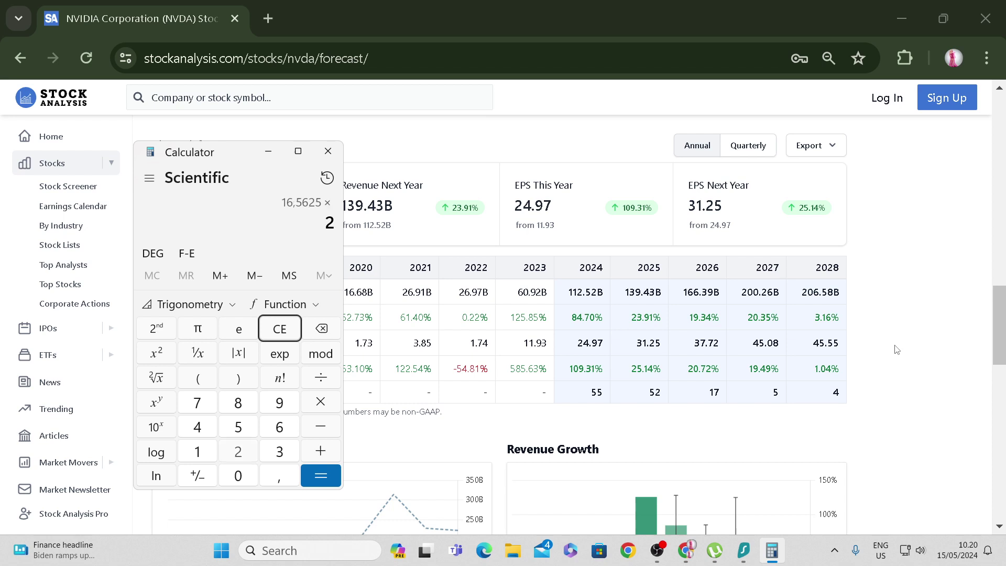
pyautogui.press('Return')
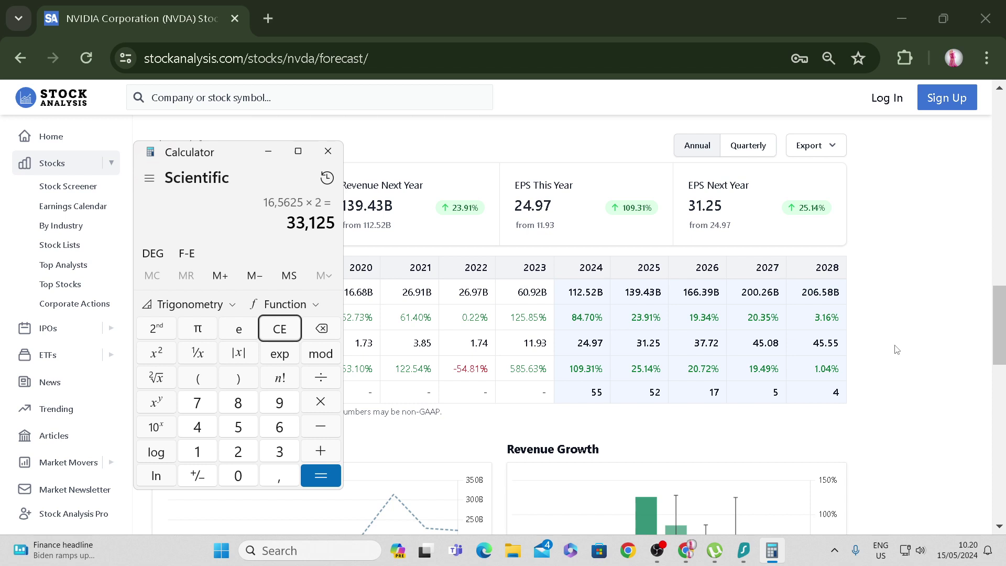
pyautogui.write('24,97*2')
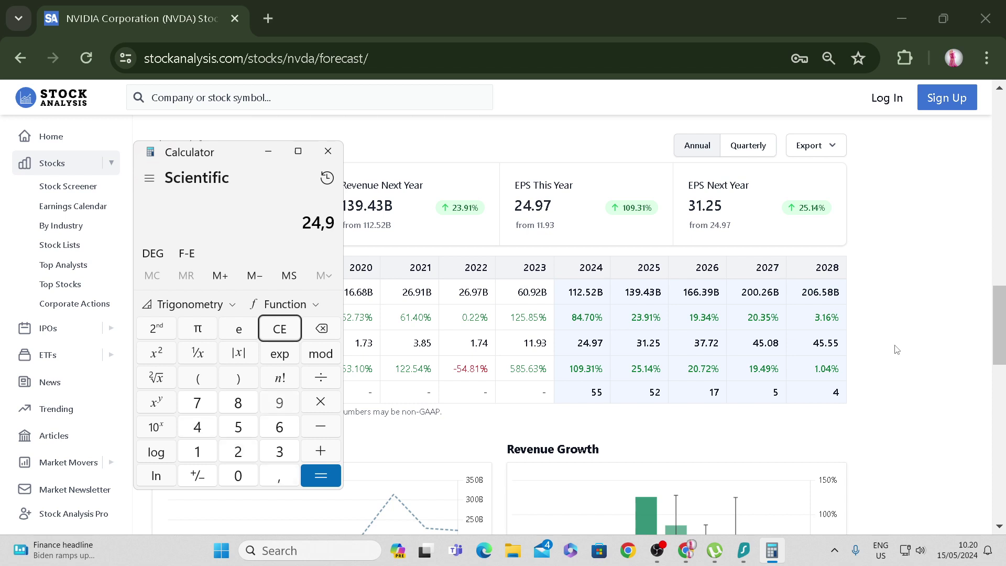
pyautogui.press('Return')
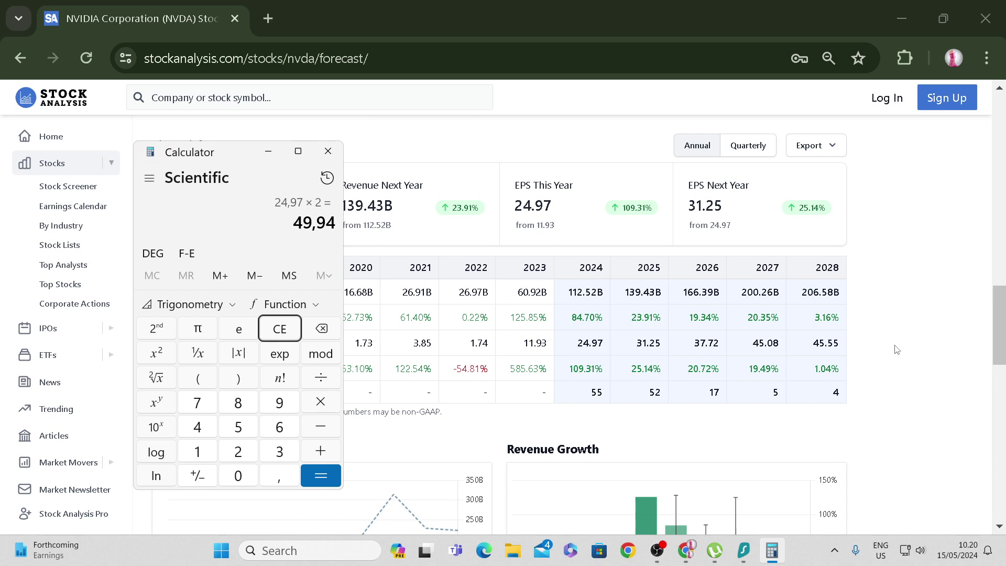
# Recompute with 25,14 + 20,72 + 19,49 + 1,04, averaging to 16,5975 and doubling to 33,195.
pyautogui.click(292, 335)
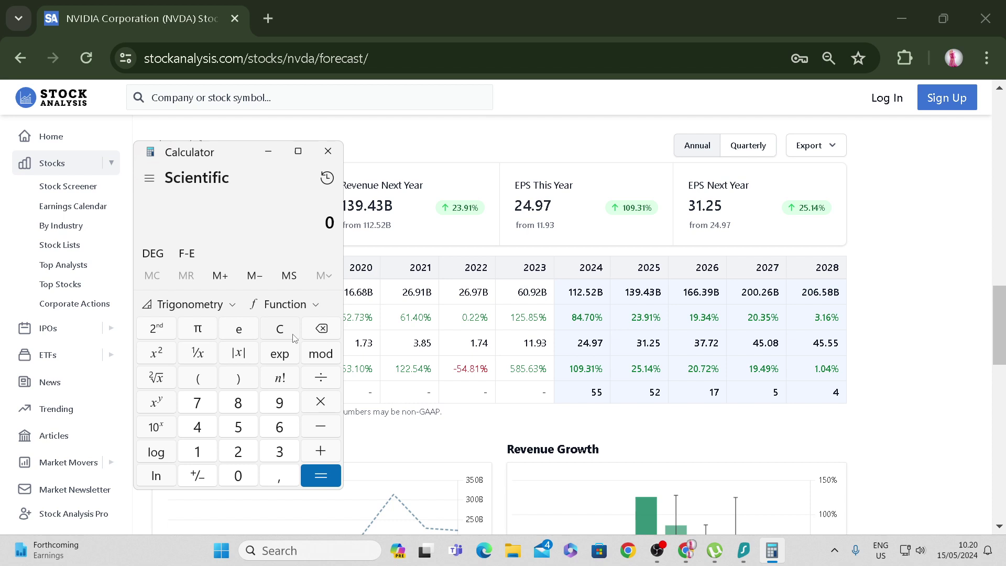
pyautogui.write('31')
pyautogui.click(293, 336)
pyautogui.write('25,14')
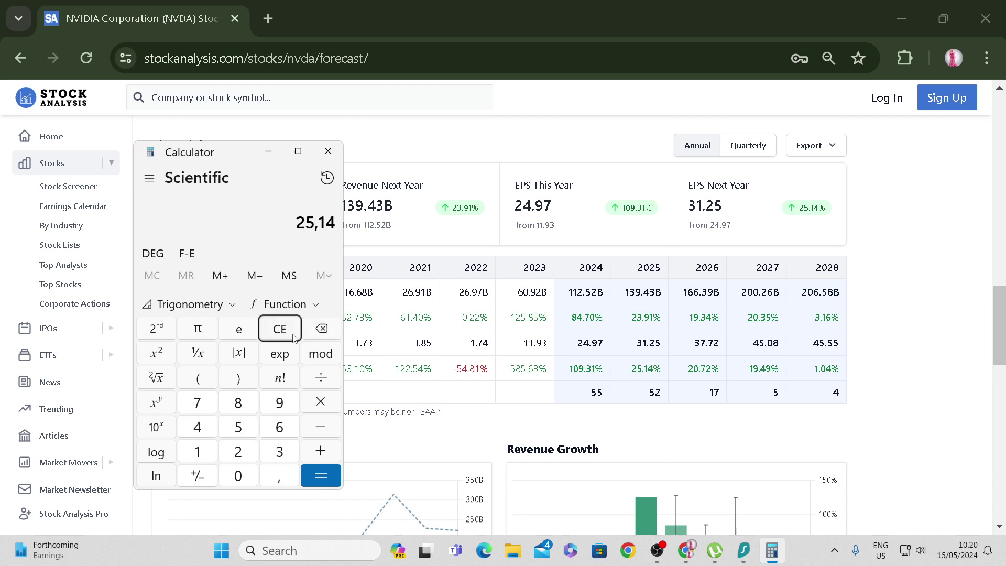
pyautogui.write(' + 20,72')
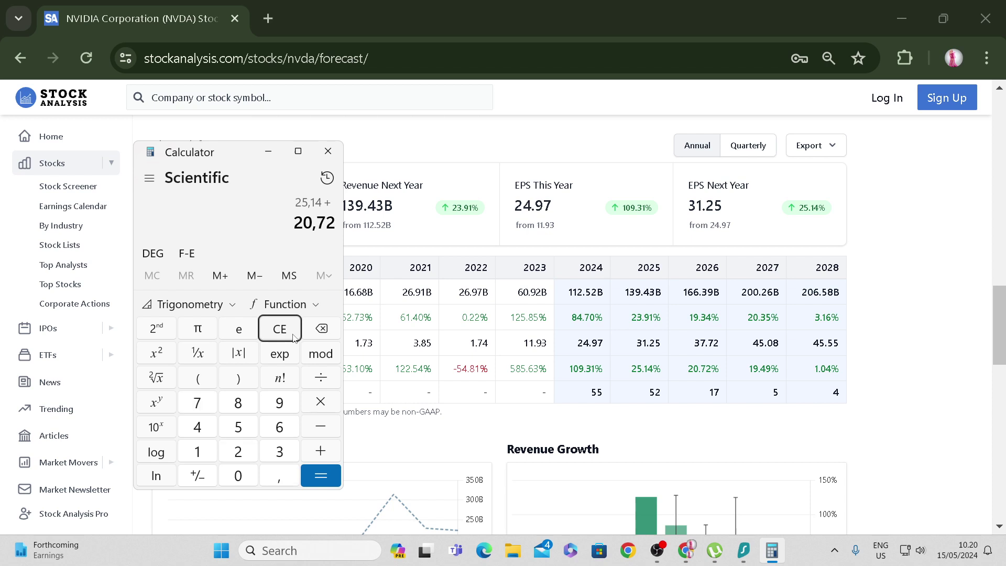
pyautogui.write(' + 19,49 + 1,04')
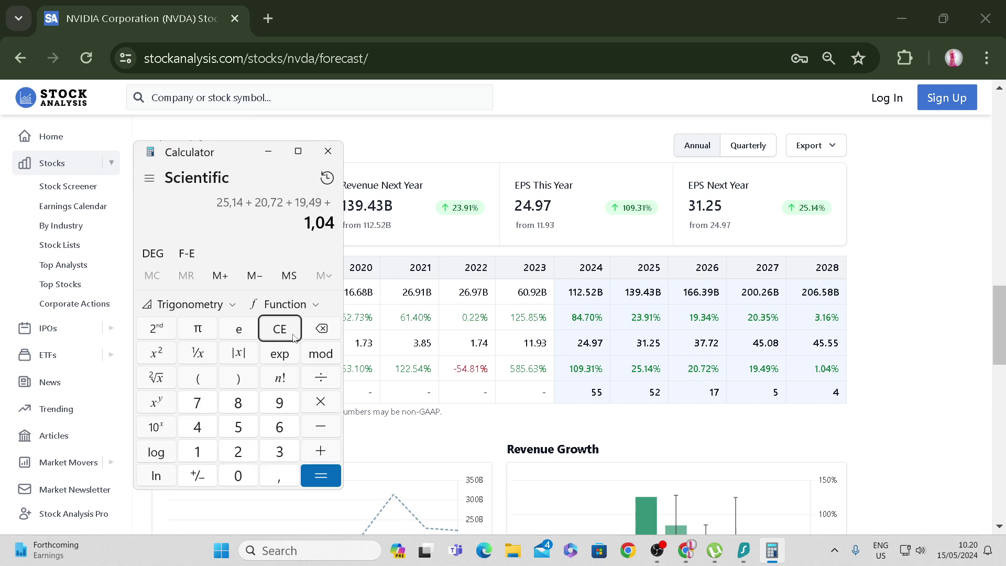
pyautogui.press('Return')
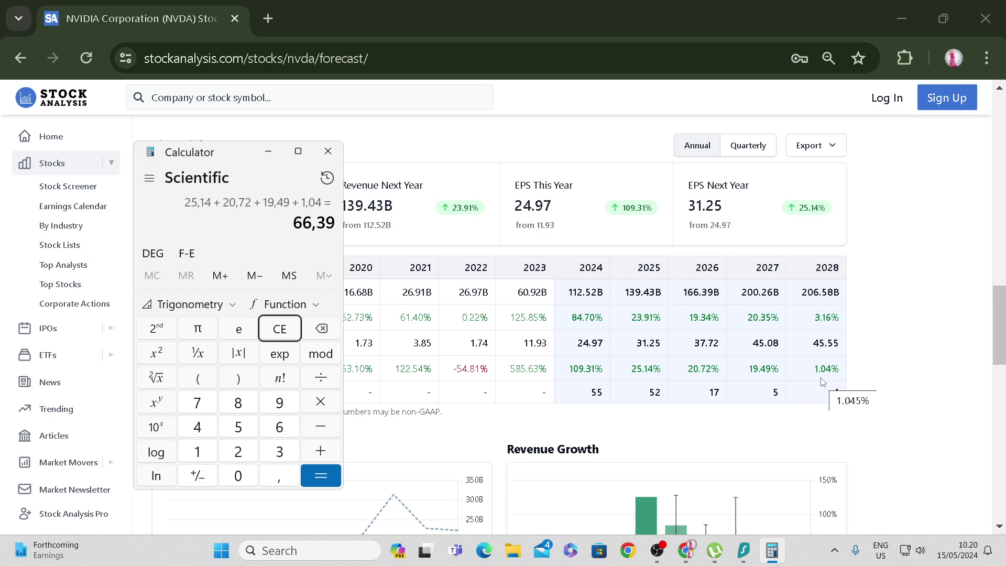
pyautogui.press('/')
pyautogui.write('4')
pyautogui.press('Return')
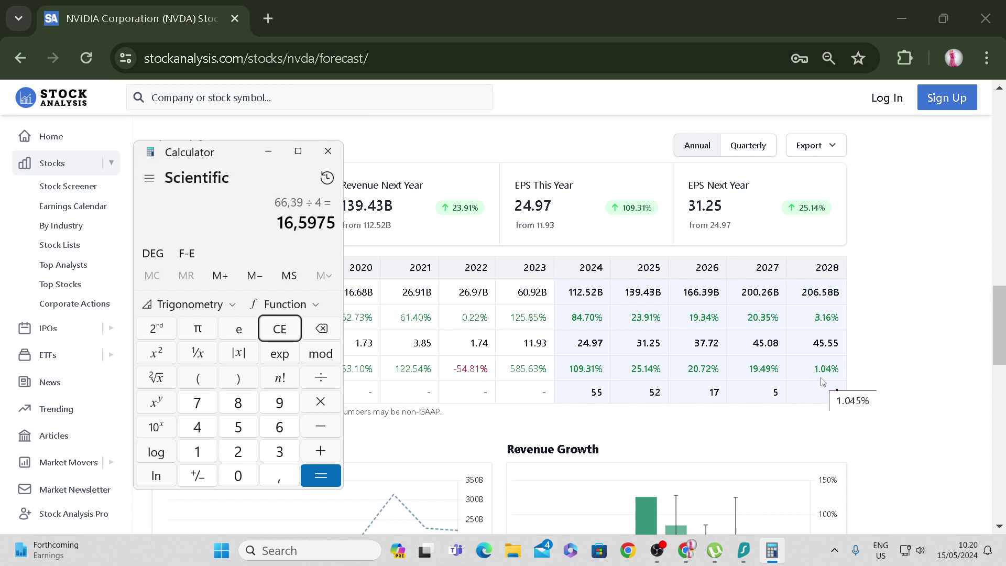
pyautogui.press('*')
pyautogui.write('2')
pyautogui.press('Return')
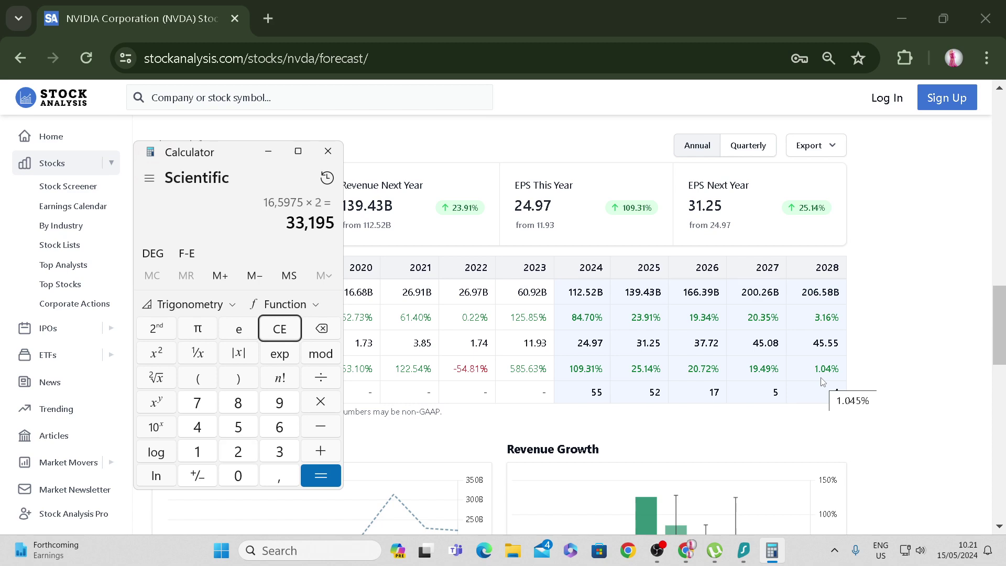
# Select NVIDIA's 2023 Total Liabilities of 22,750 on the balance sheet, then go back and reopen Calculator.
pyautogui.click(909, 310)
pyautogui.scroll(8, 908, 312)
pyautogui.scroll(15, 890, 317)
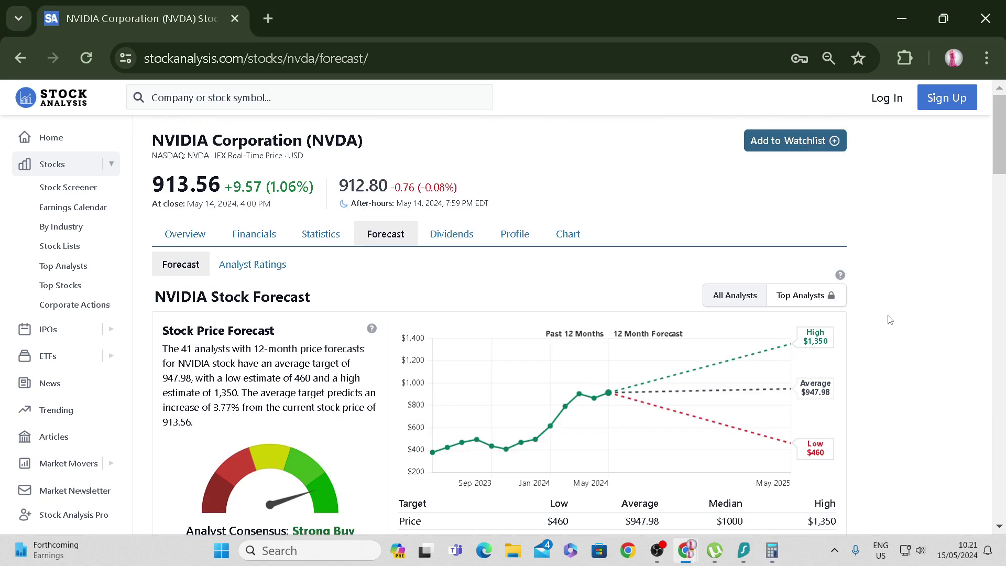
pyautogui.click(246, 226)
pyautogui.click(271, 269)
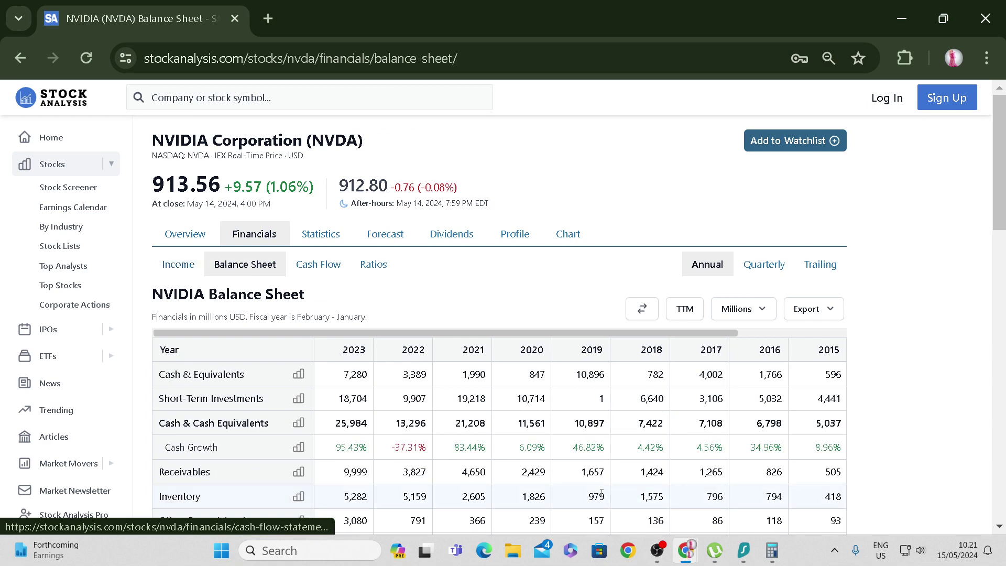
pyautogui.scroll(-3, 602, 497)
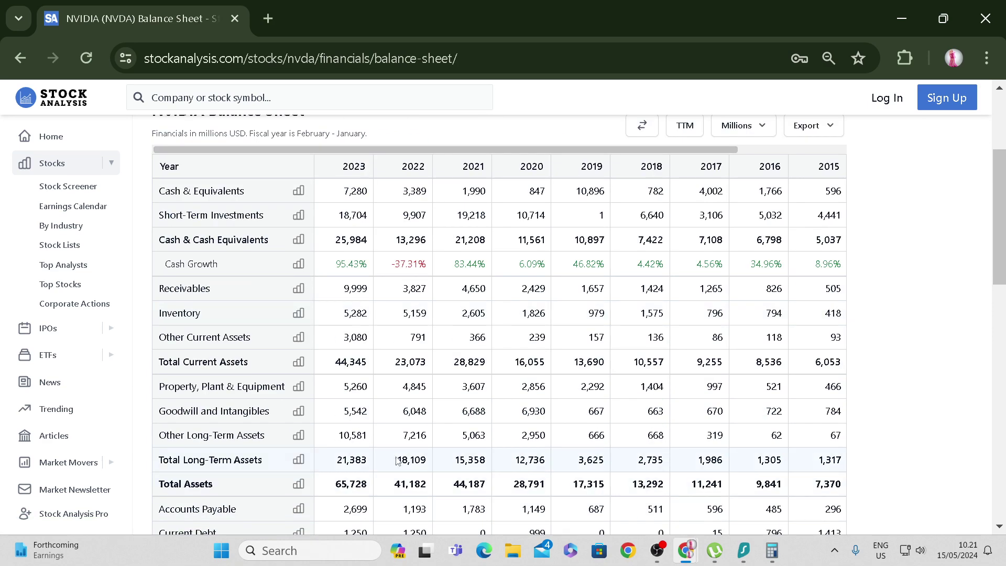
pyautogui.scroll(-5, 355, 364)
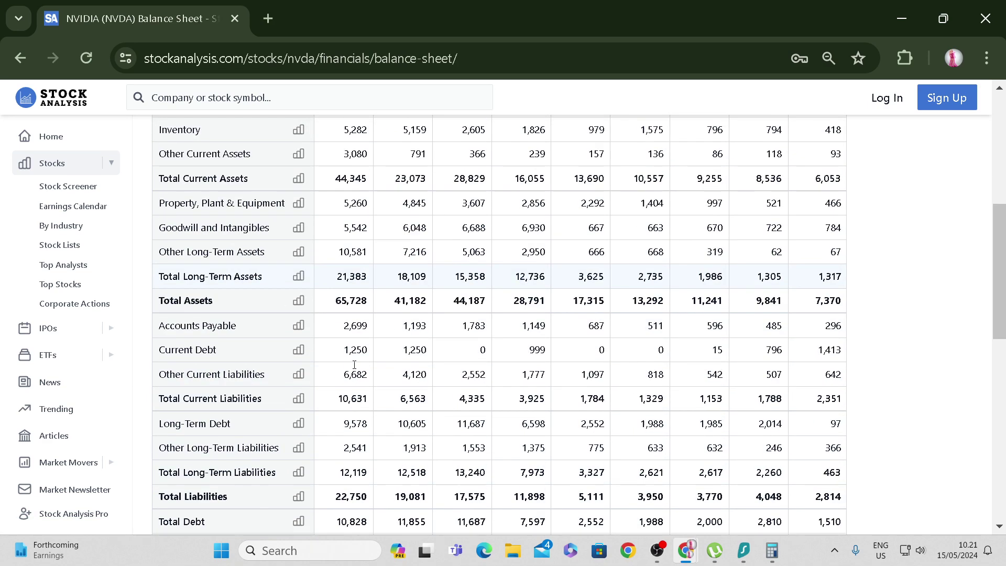
pyautogui.moveTo(335, 406); pyautogui.dragTo(366, 401)
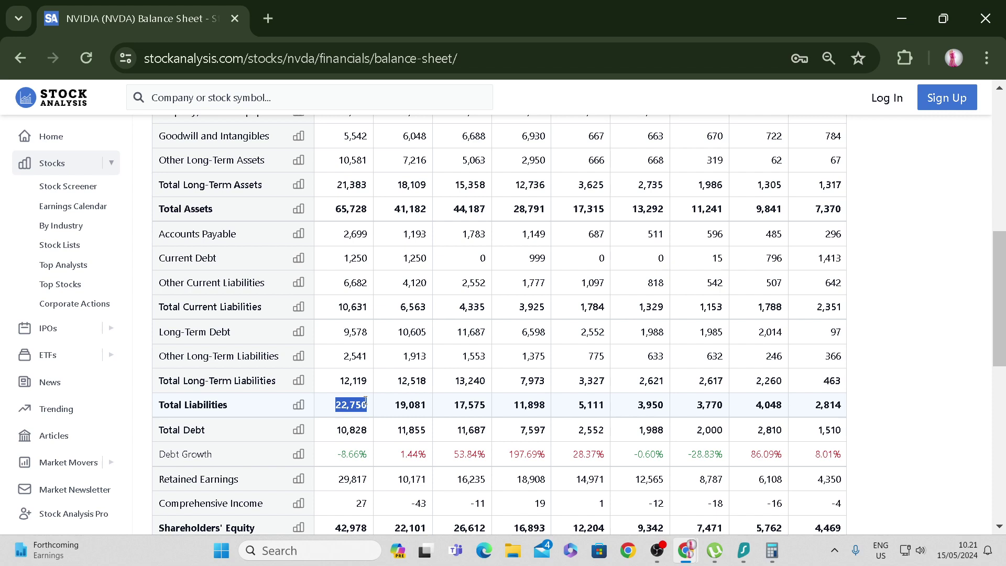
pyautogui.click(21, 57)
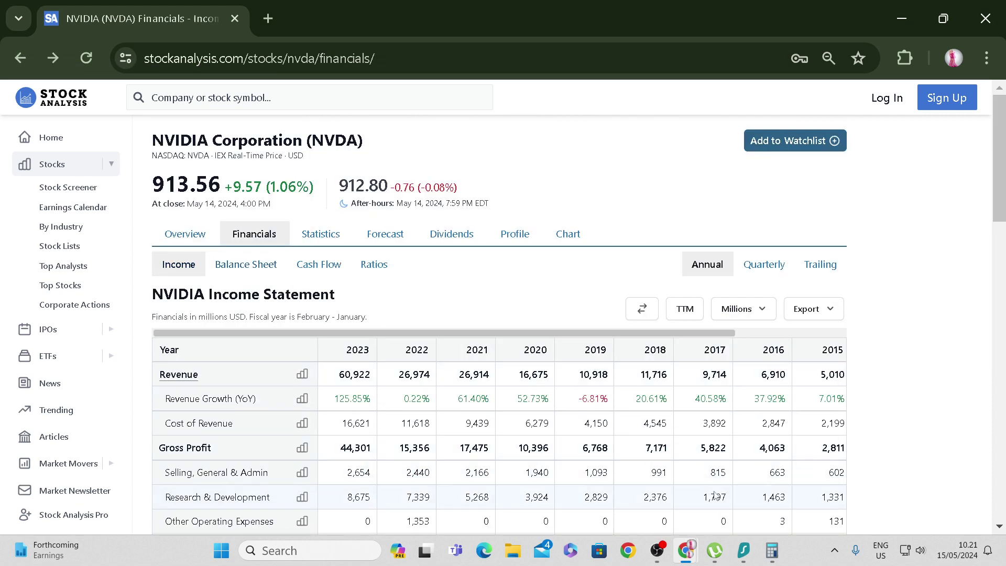
pyautogui.click(769, 557)
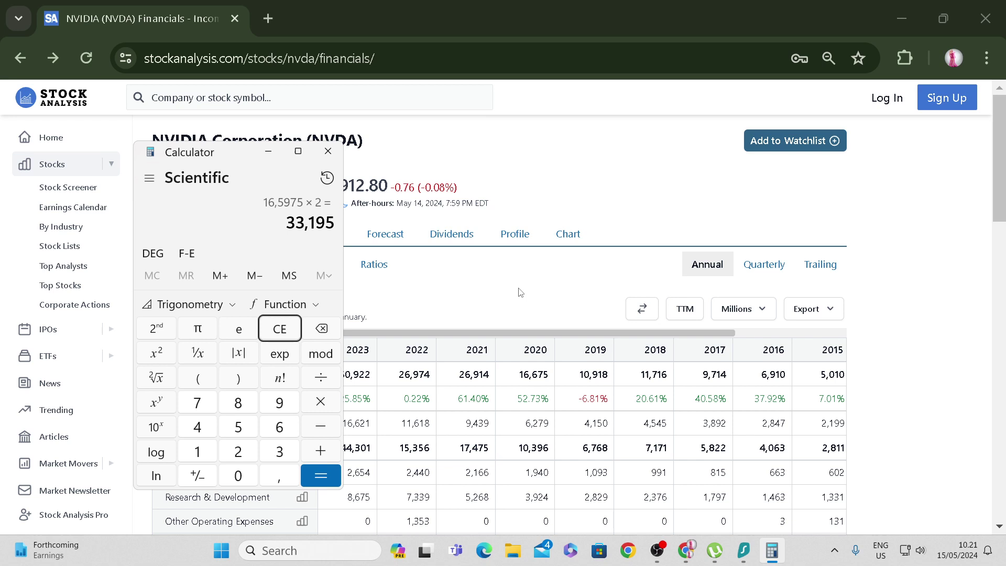
# Start multiplying 33,195 and scroll NVIDIA's forecast page to find the 2024 EPS estimate.
pyautogui.click(330, 412)
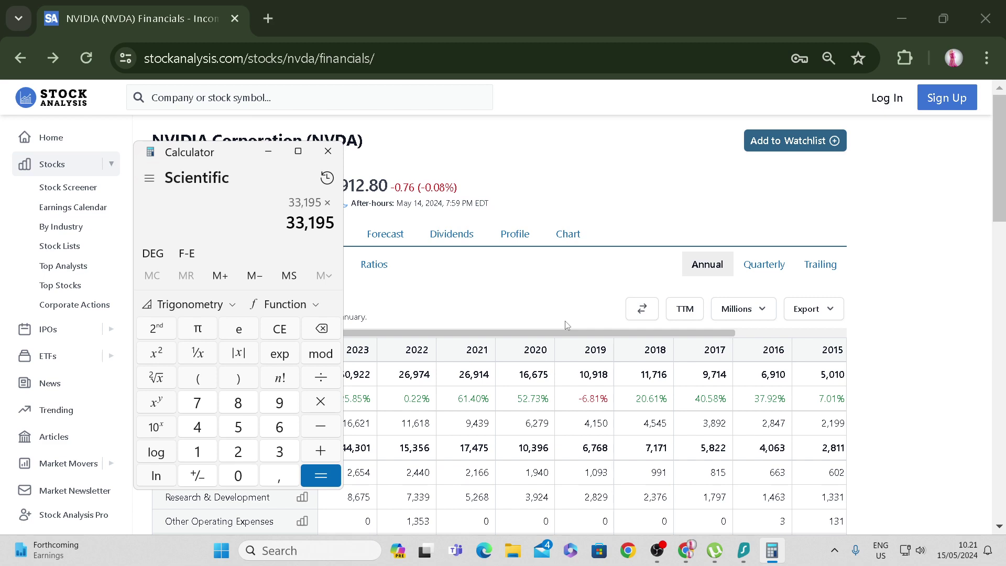
pyautogui.click(411, 234)
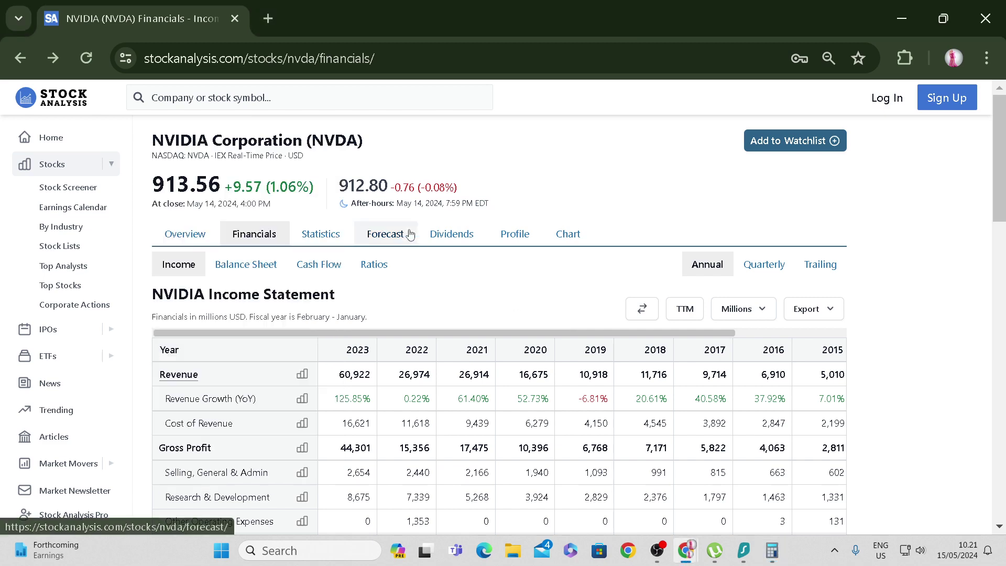
pyautogui.scroll(-7, 571, 411)
pyautogui.scroll(-8, 571, 411)
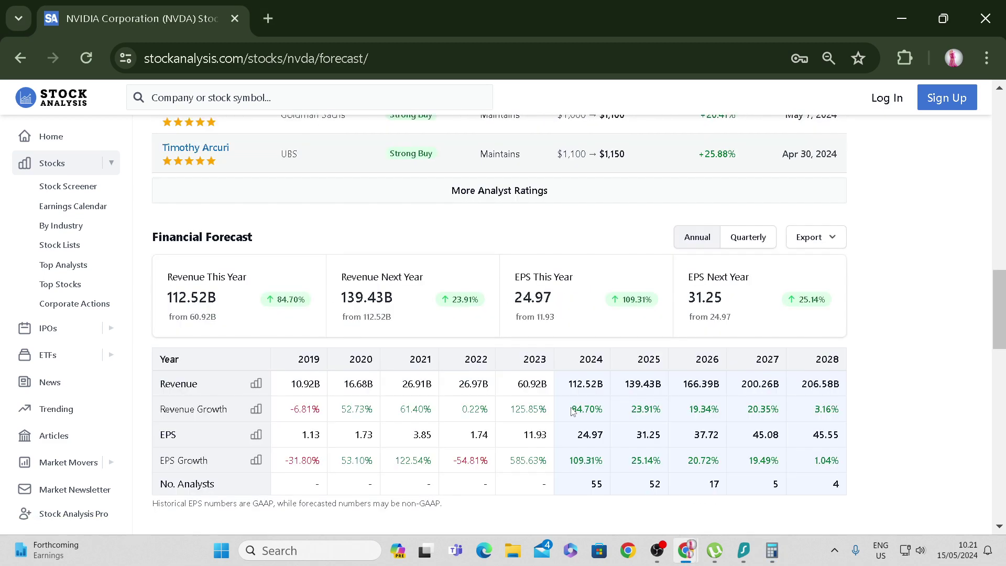
# Multiply by NVIDIA's 24,97 EPS to get 828,87915, then return to the forecast page.
pyautogui.click(772, 550)
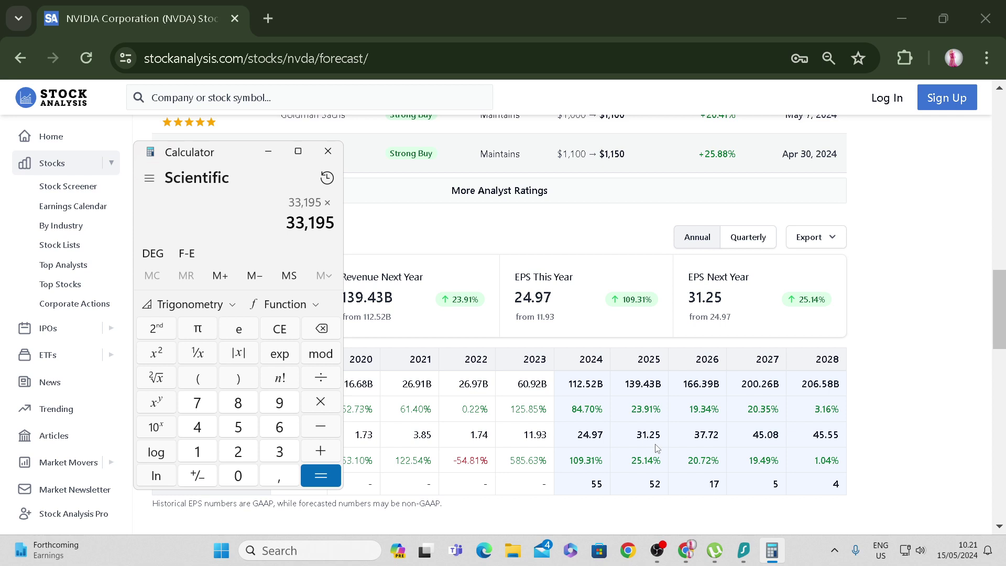
pyautogui.click(239, 455)
pyautogui.click(198, 427)
pyautogui.click(279, 477)
pyautogui.click(279, 403)
pyautogui.click(198, 402)
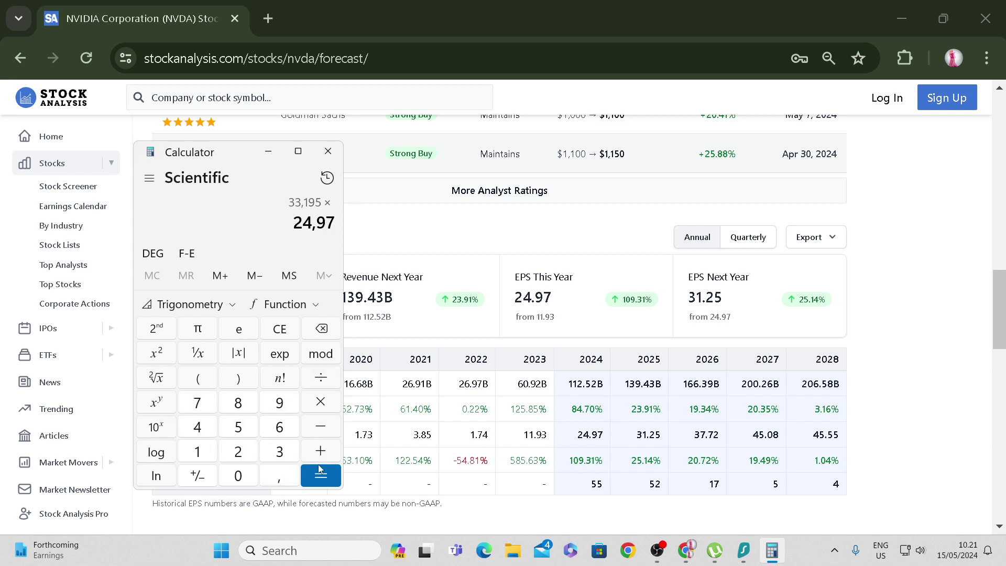
pyautogui.click(328, 479)
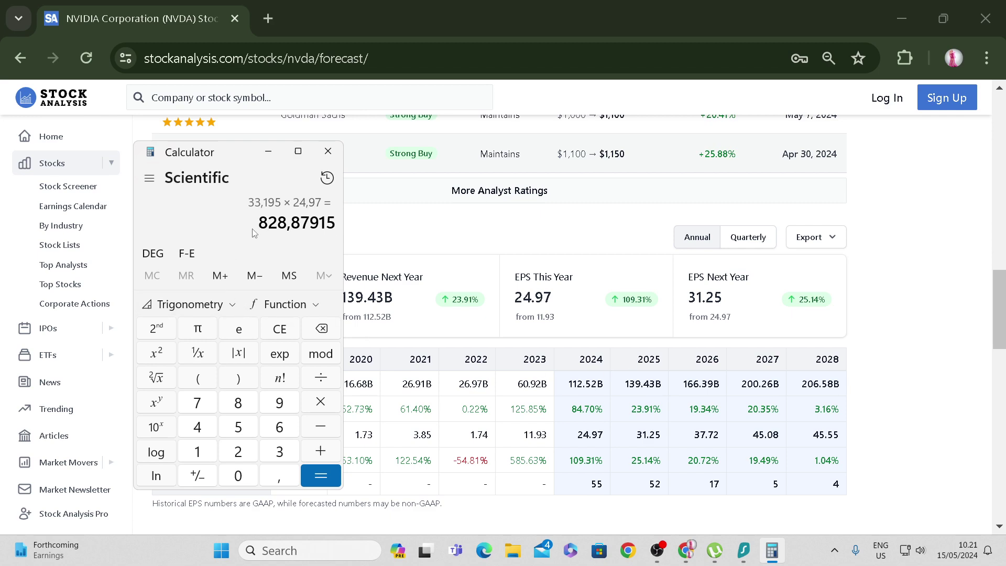
pyautogui.click(990, 397)
pyautogui.scroll(10, 990, 397)
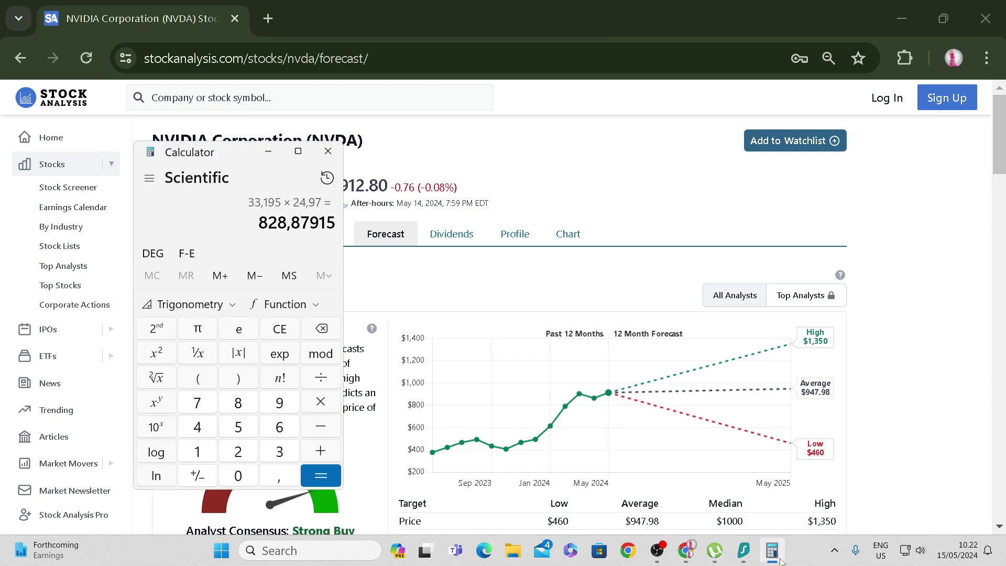
# Open NVIDIA's annual balance sheet and scroll through it, including 25,984 million cash and investments.
pyautogui.click(531, 205)
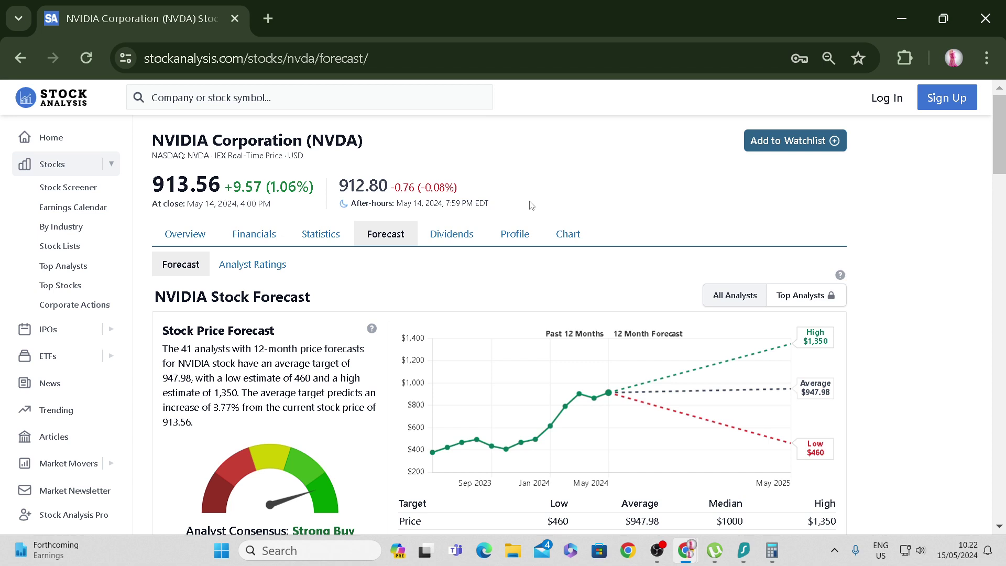
pyautogui.click(262, 232)
pyautogui.scroll(-2, 403, 419)
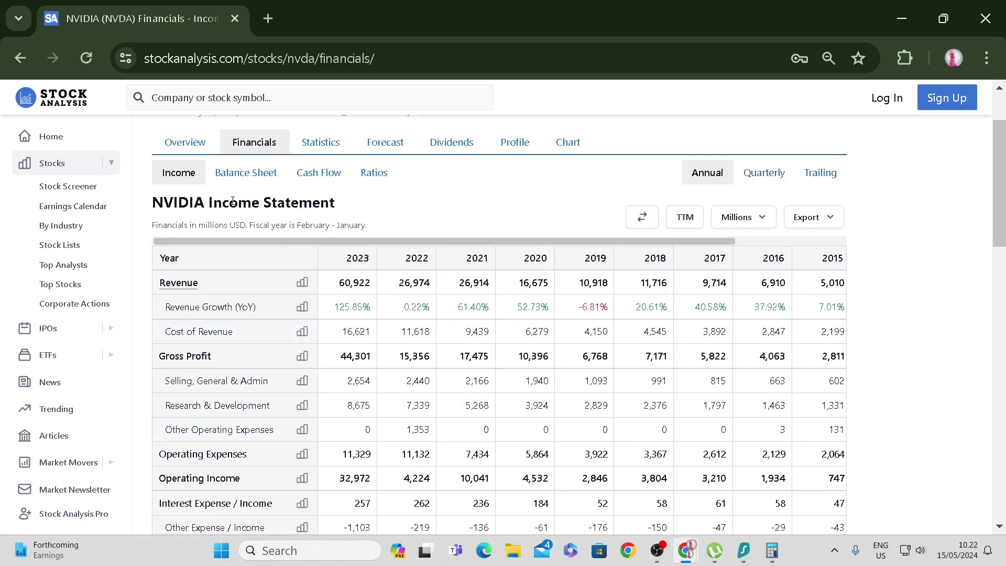
pyautogui.click(246, 176)
pyautogui.scroll(-5, 308, 213)
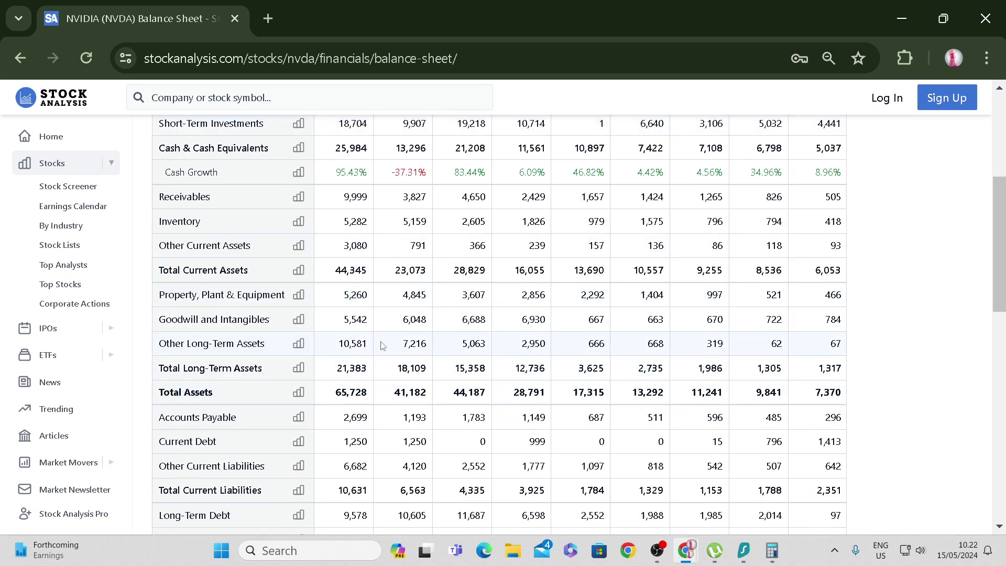
pyautogui.scroll(-5, 383, 348)
pyautogui.scroll(5, 383, 348)
pyautogui.scroll(5, 397, 485)
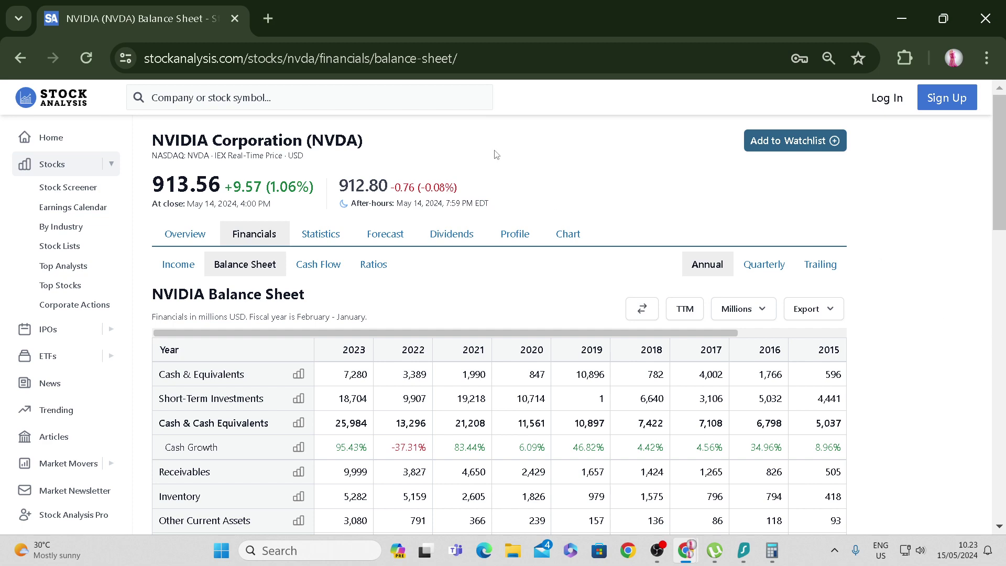
pyautogui.scroll(-5, 964, 363)
pyautogui.scroll(5, 964, 363)
pyautogui.scroll(-3, 964, 364)
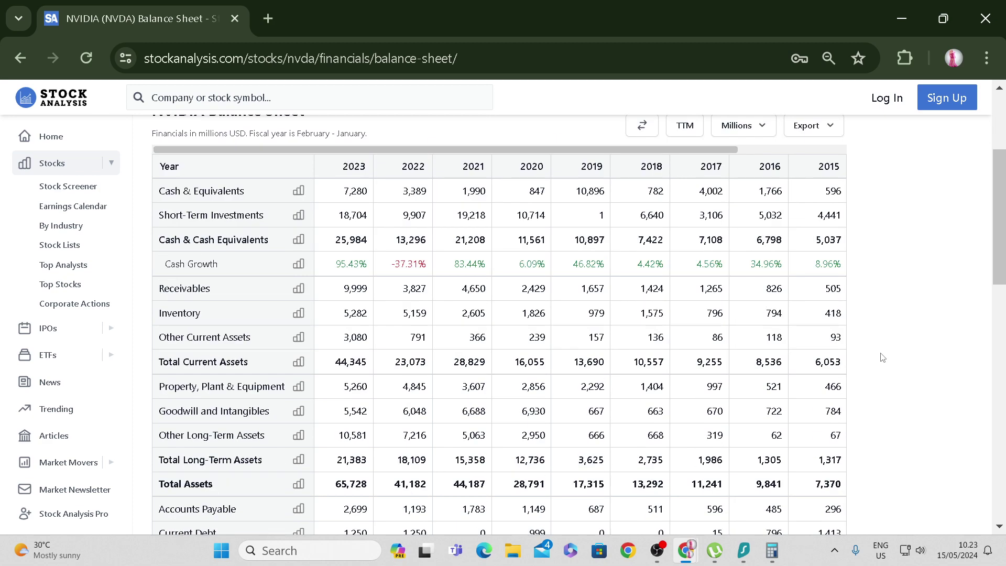
pyautogui.scroll(3, 884, 356)
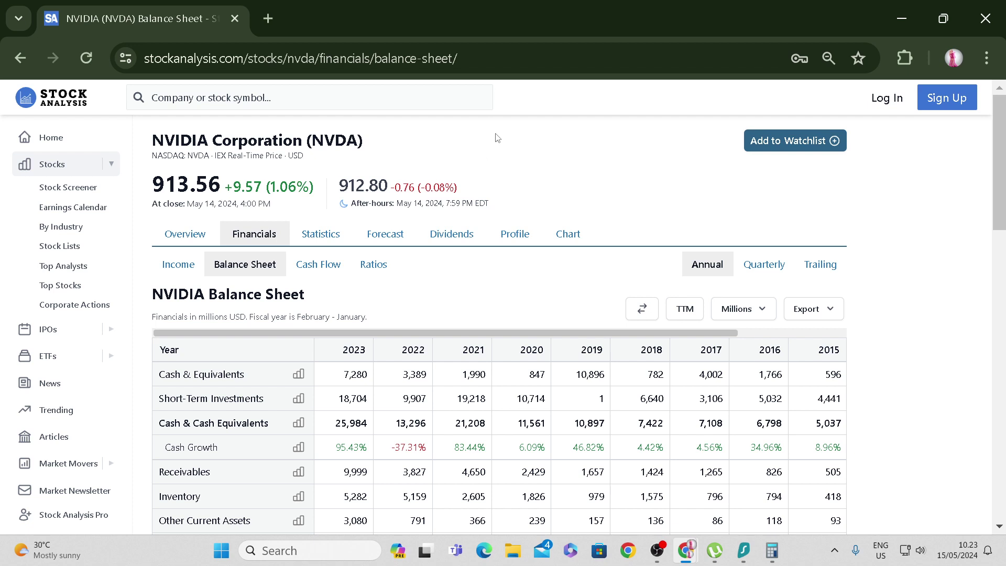
pyautogui.moveTo(494, 137); pyautogui.dragTo(506, 173)
pyautogui.click(511, 198)
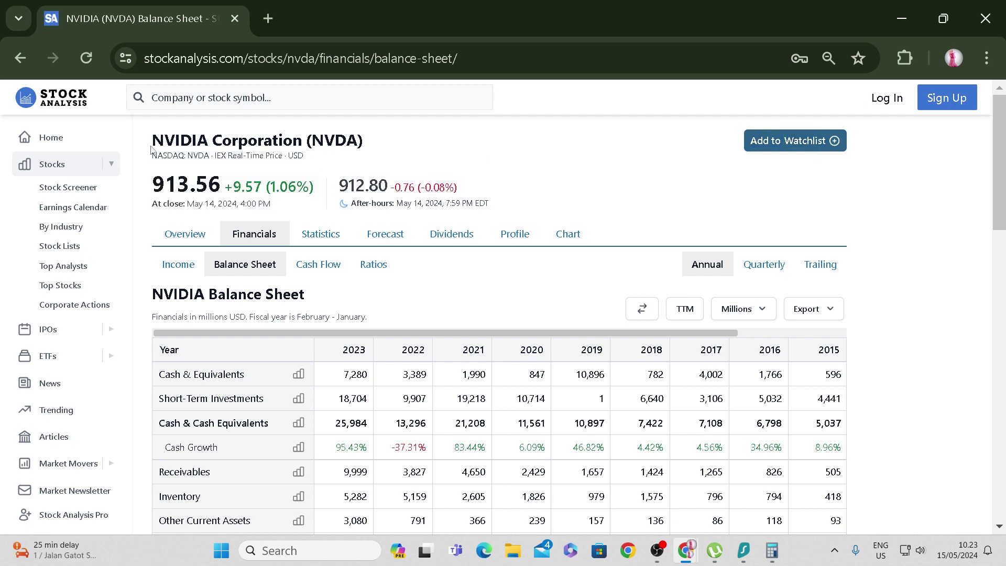
pyautogui.moveTo(152, 142); pyautogui.dragTo(561, 208)
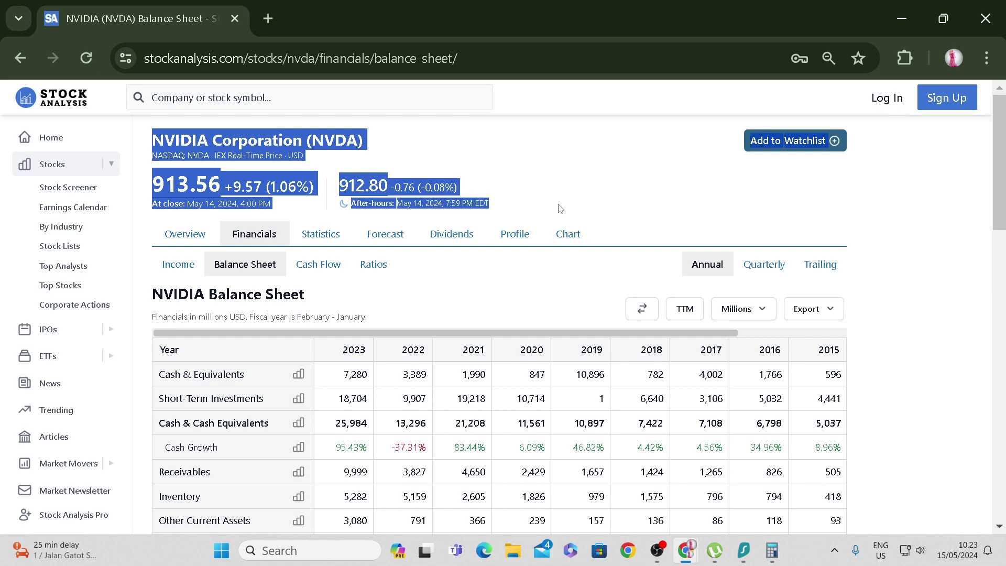
pyautogui.click(560, 208)
pyautogui.scroll(-5, 620, 270)
pyautogui.scroll(5, 619, 272)
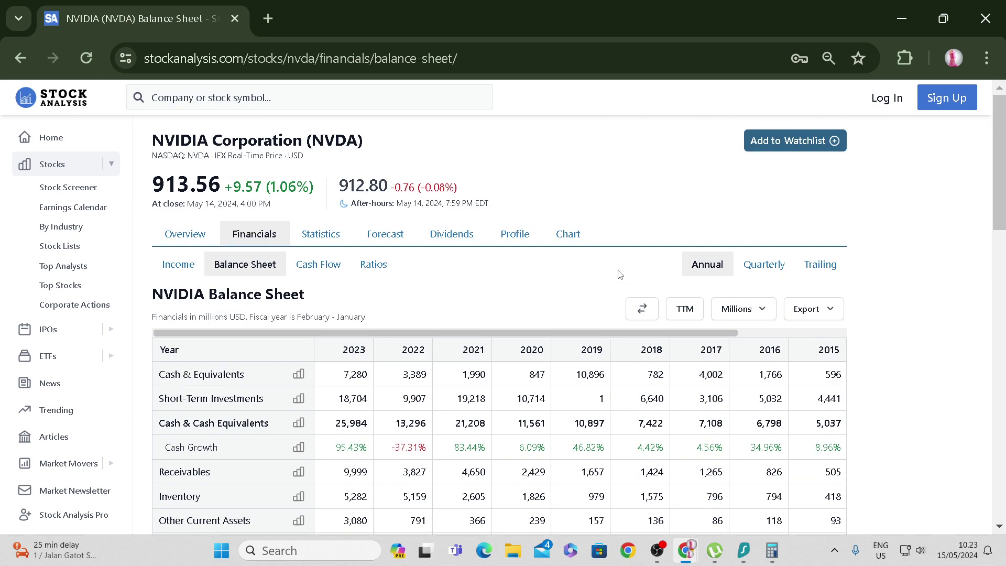
pyautogui.scroll(-15, 620, 272)
pyautogui.scroll(15, 620, 274)
pyautogui.moveTo(551, 333); pyautogui.dragTo(264, 353)
pyautogui.moveTo(519, 332); pyautogui.dragTo(700, 333)
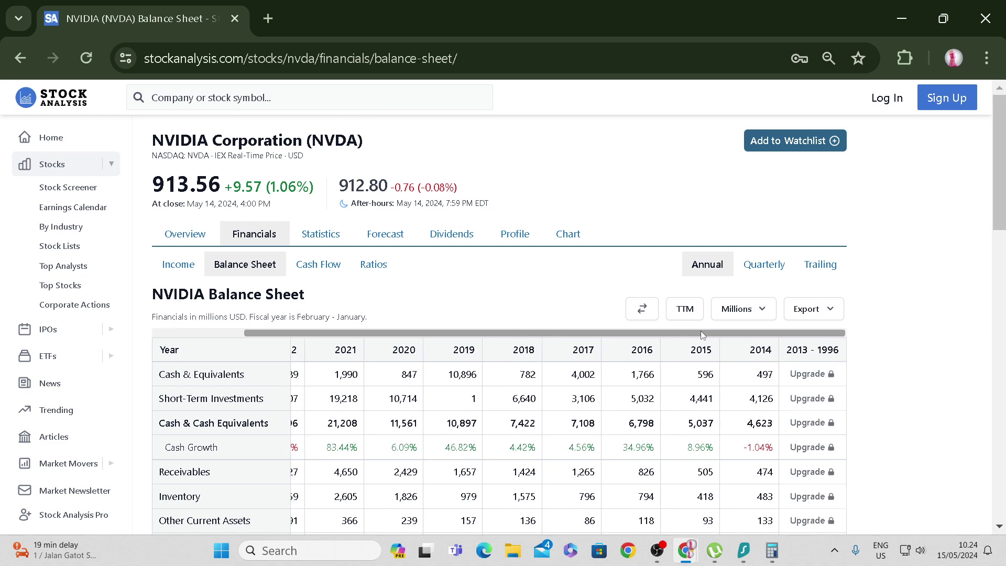
pyautogui.scroll(-5, 879, 469)
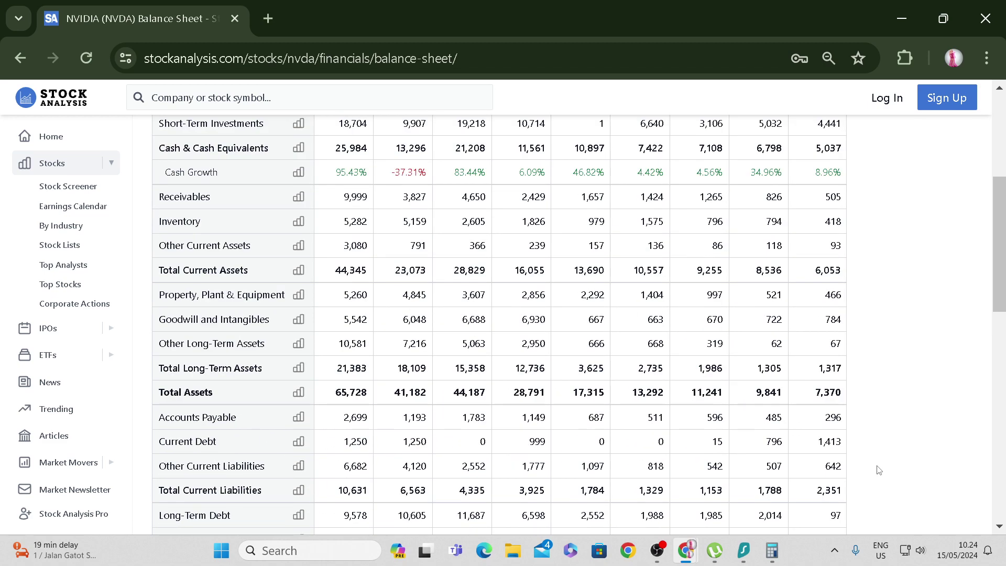
pyautogui.scroll(-7, 878, 469)
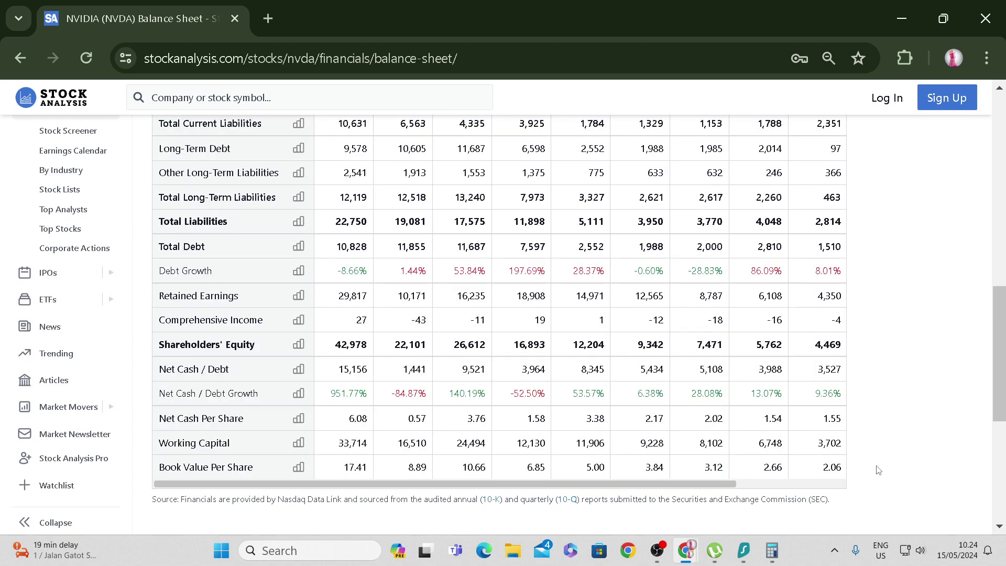
pyautogui.scroll(10, 878, 469)
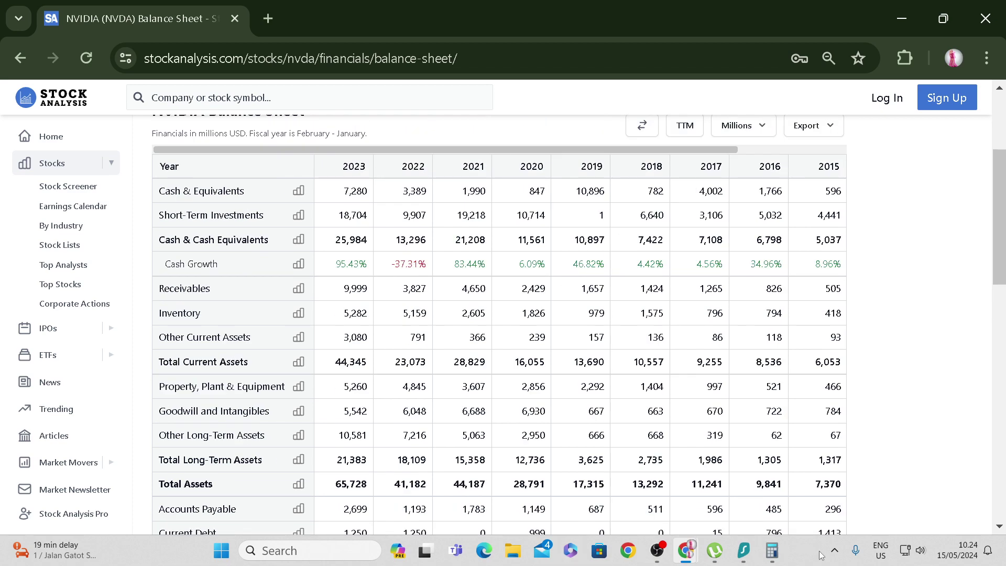
pyautogui.scroll(4, 383, 340)
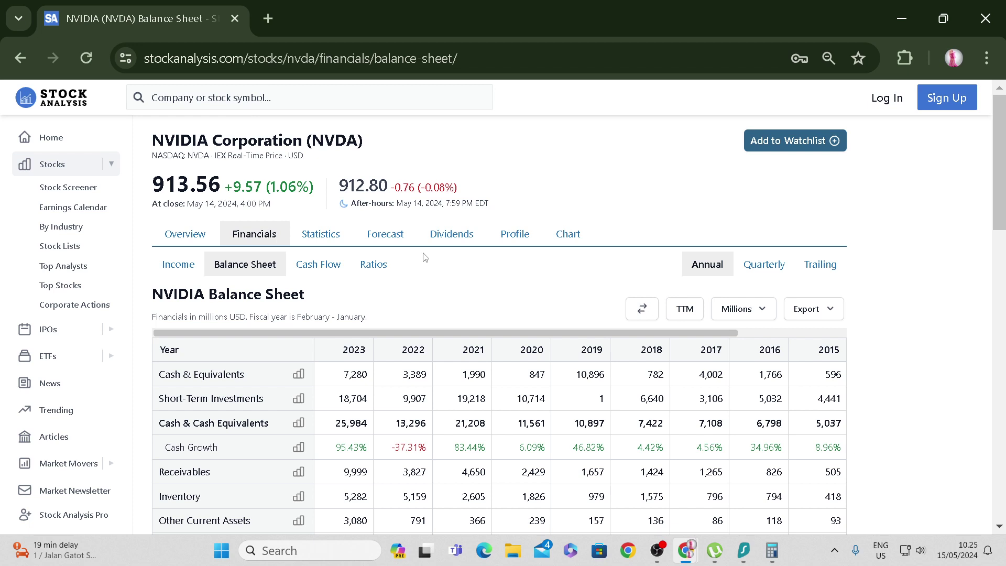
pyautogui.click(773, 551)
pyautogui.click(327, 178)
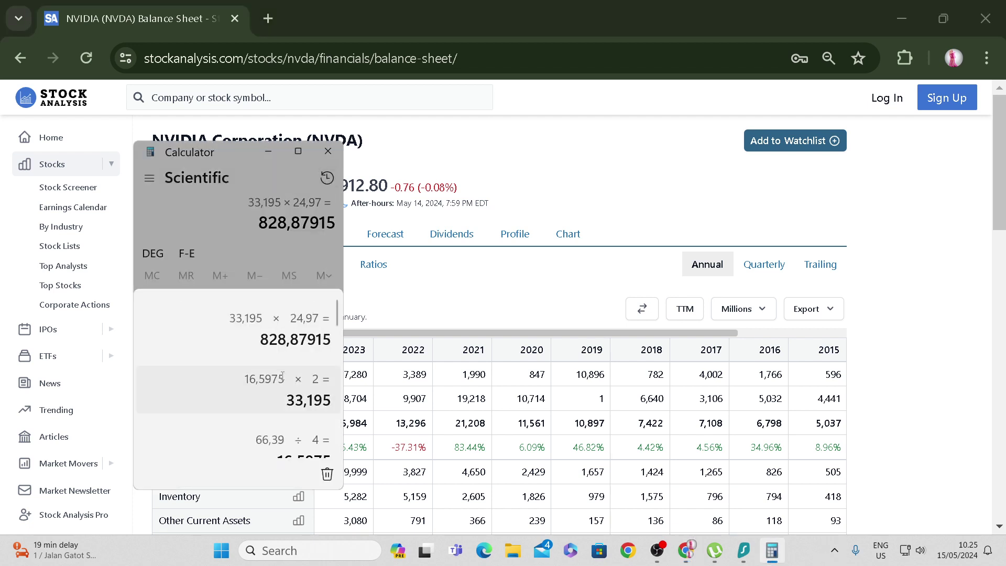
pyautogui.scroll(-10, 282, 375)
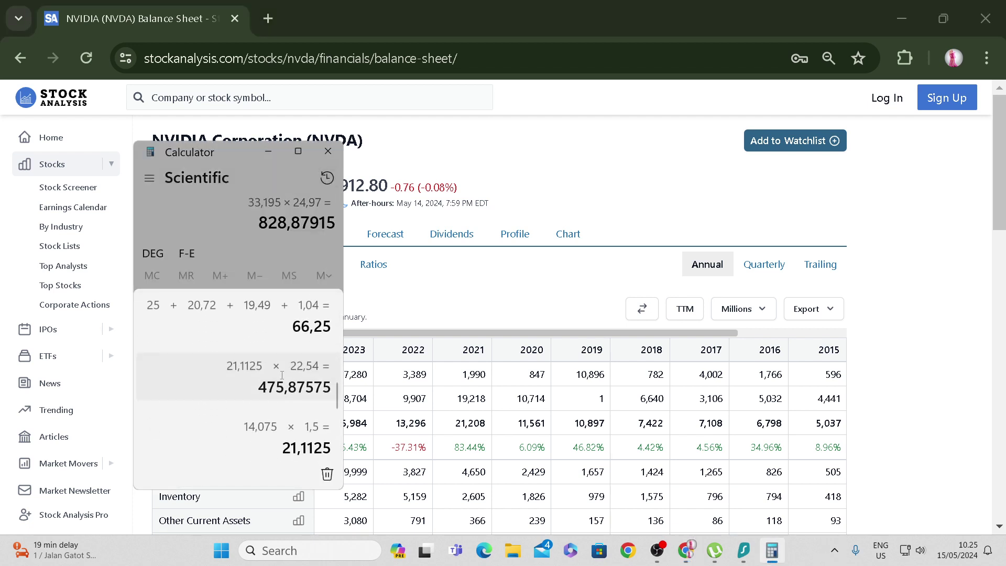
pyautogui.scroll(-2, 283, 376)
pyautogui.scroll(2, 289, 377)
pyautogui.scroll(-2, 297, 379)
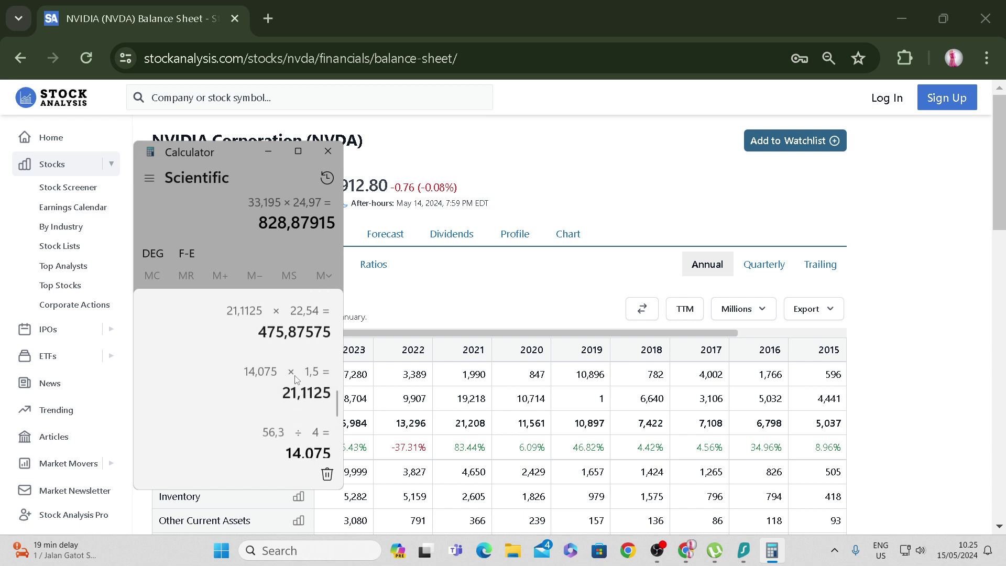
pyautogui.scroll(-1, 297, 380)
pyautogui.scroll(-2, 296, 376)
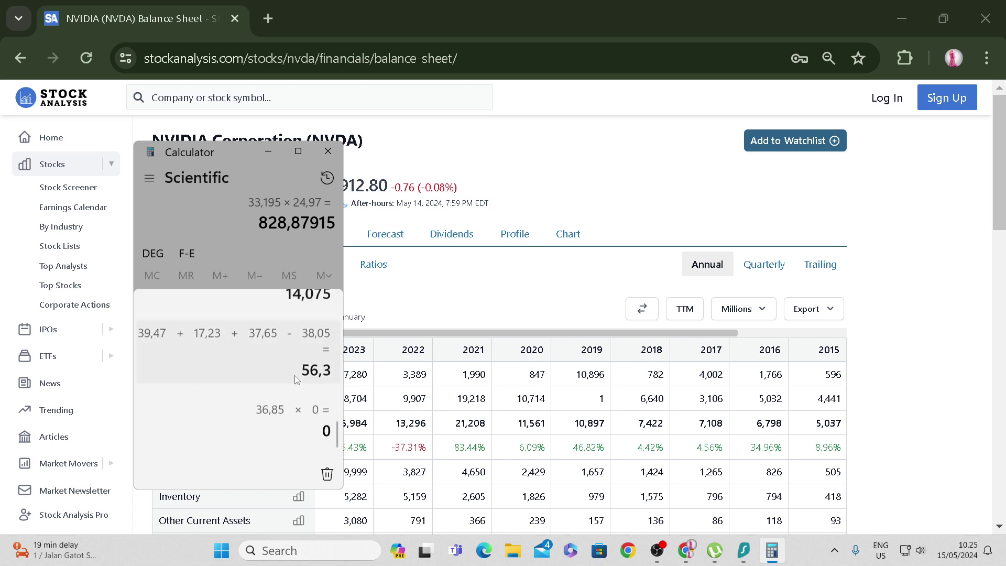
pyautogui.scroll(3, 296, 376)
pyautogui.scroll(3, 296, 376)
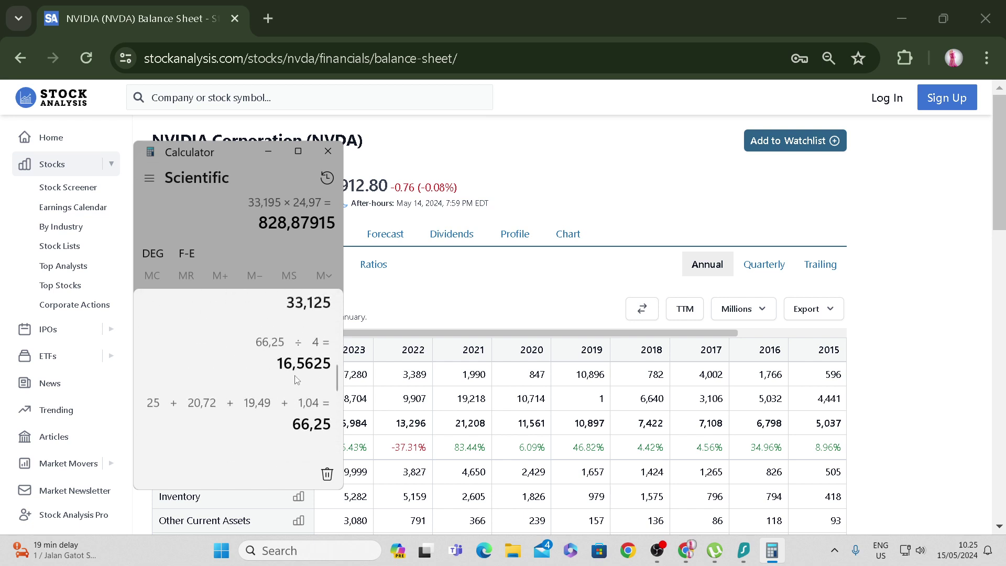
pyautogui.scroll(-3, 297, 376)
# Go back through browser history to Super Micro Computer's company profile page.
pyautogui.click(621, 277)
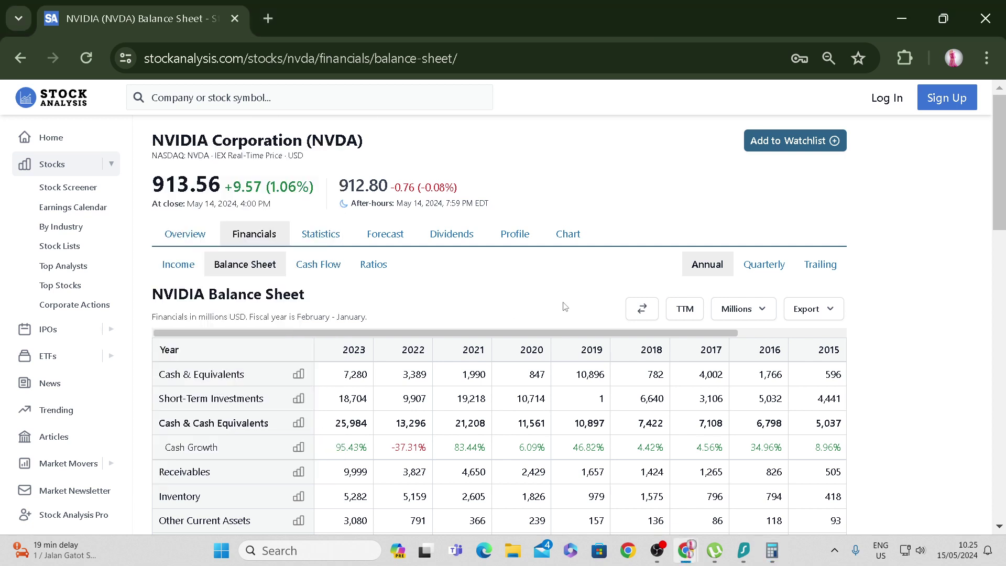
pyautogui.click(19, 53)
pyautogui.click(17, 53)
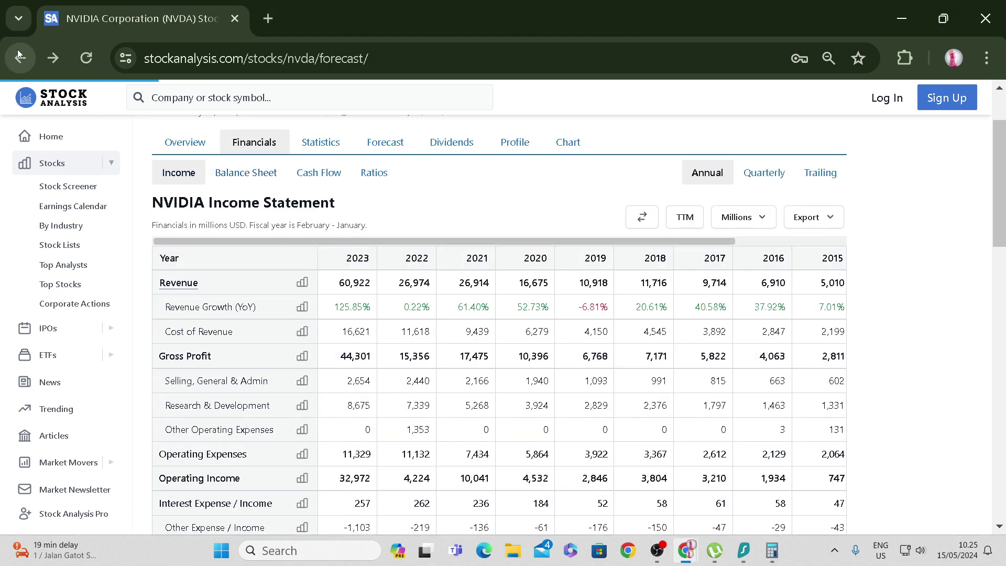
pyautogui.click(18, 52)
pyautogui.click(17, 52)
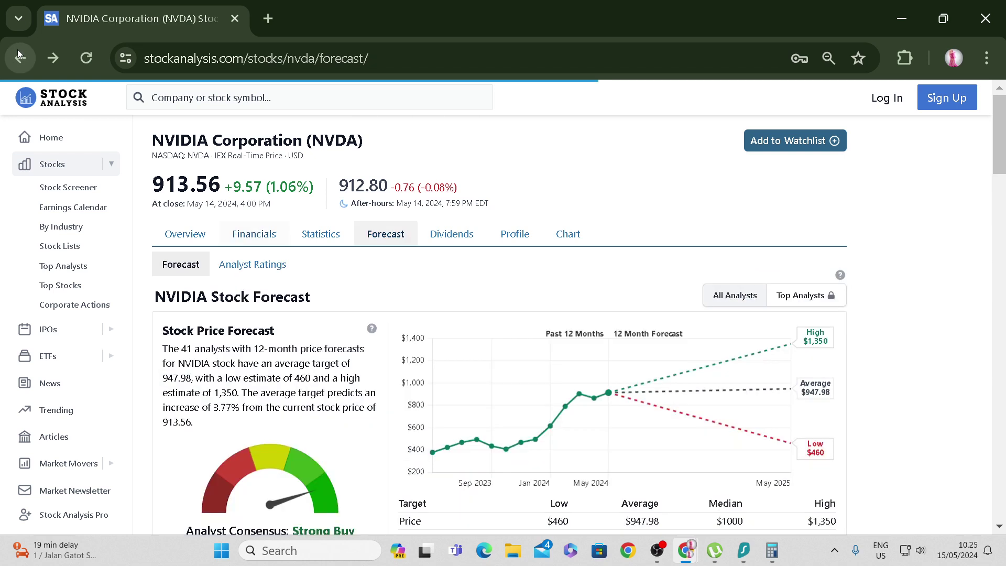
pyautogui.click(18, 52)
pyautogui.click(17, 53)
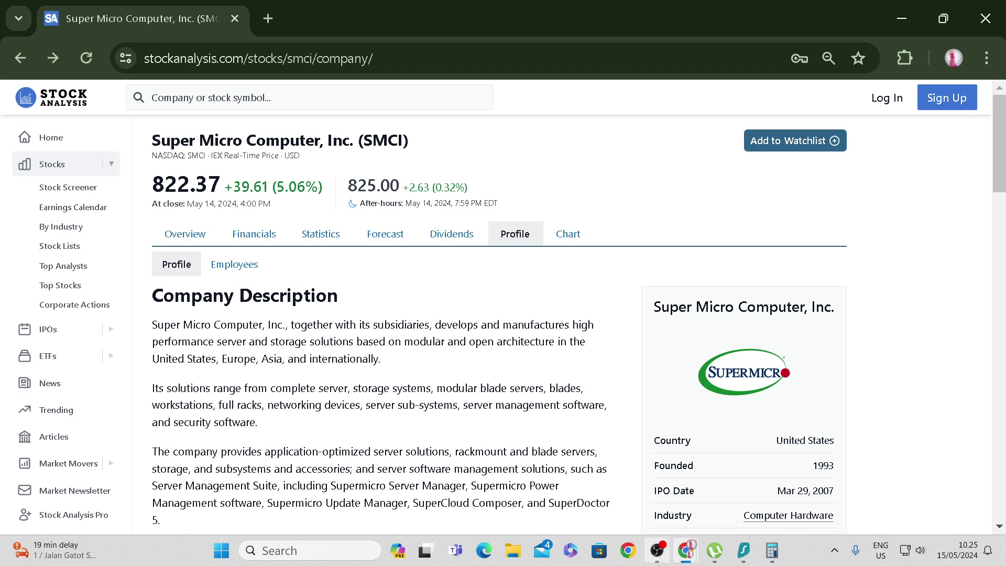
# Open the screen recorder's options from the hidden tray icons, then dismiss them.
pyautogui.click(835, 550)
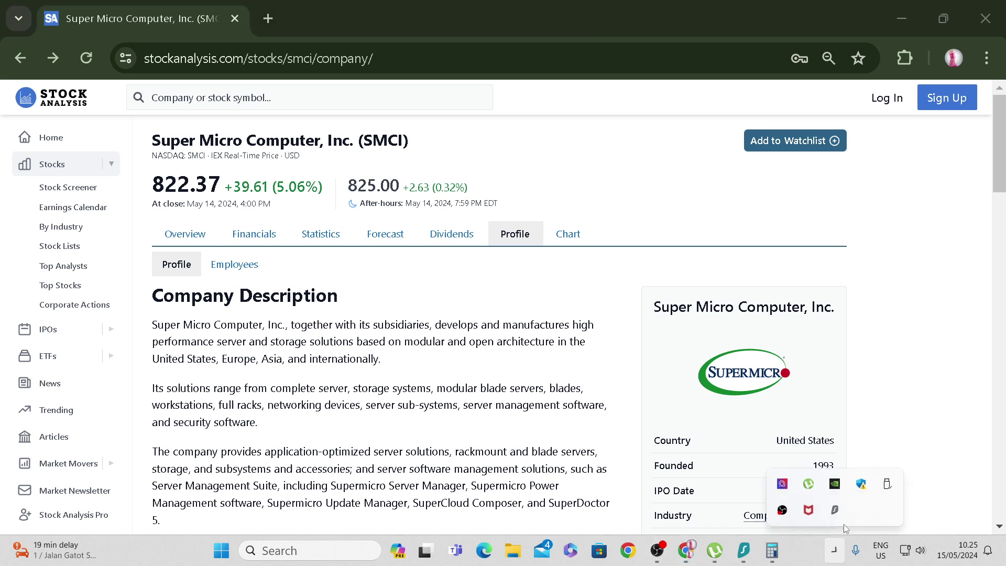
pyautogui.rightClick(782, 510)
pyautogui.click(956, 397)
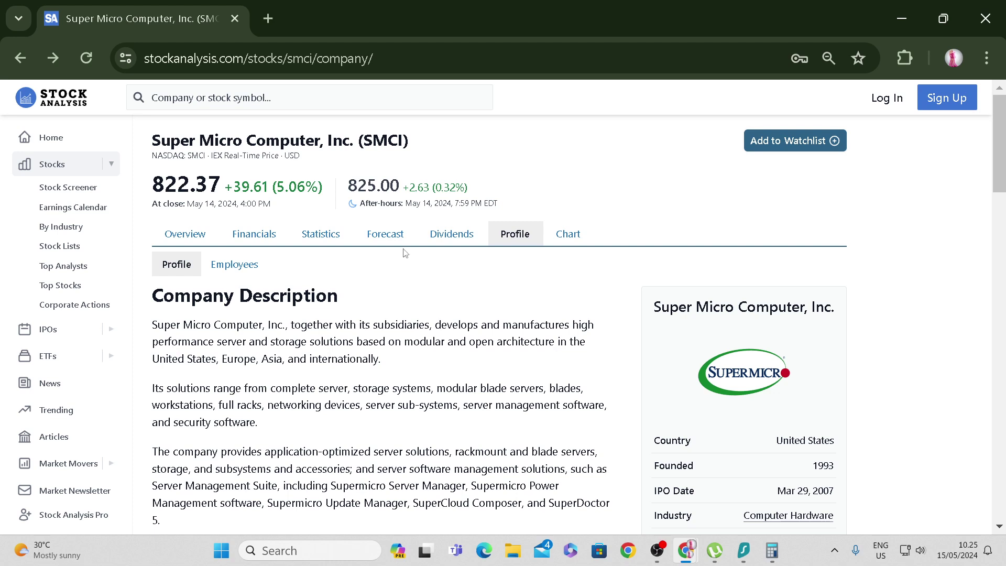
# Select the Super Micro Computer name and ticker heading text.
pyautogui.moveTo(152, 138); pyautogui.dragTo(565, 293)
pyautogui.click(558, 301)
pyautogui.moveTo(151, 140); pyautogui.dragTo(492, 300)
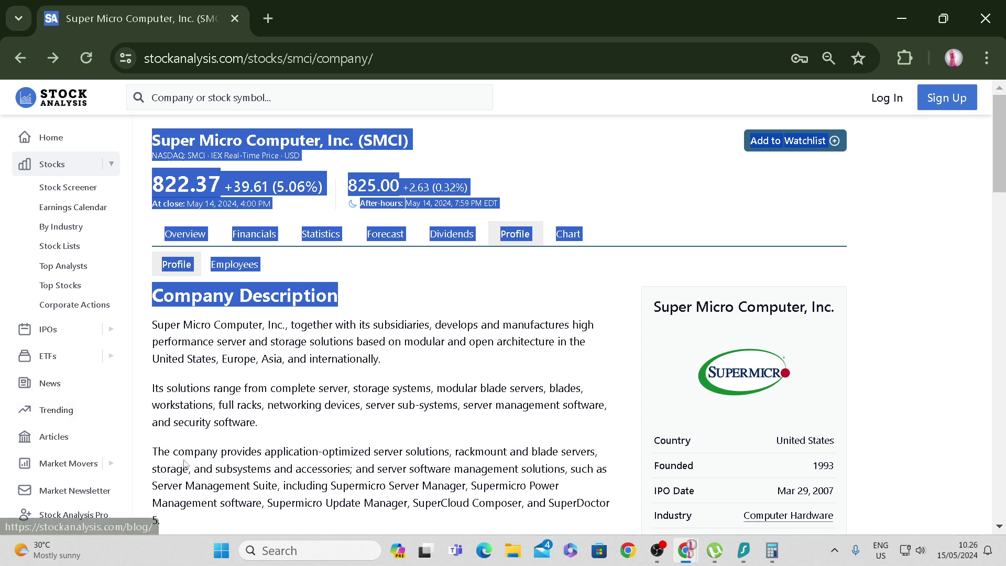
pyautogui.click(347, 383)
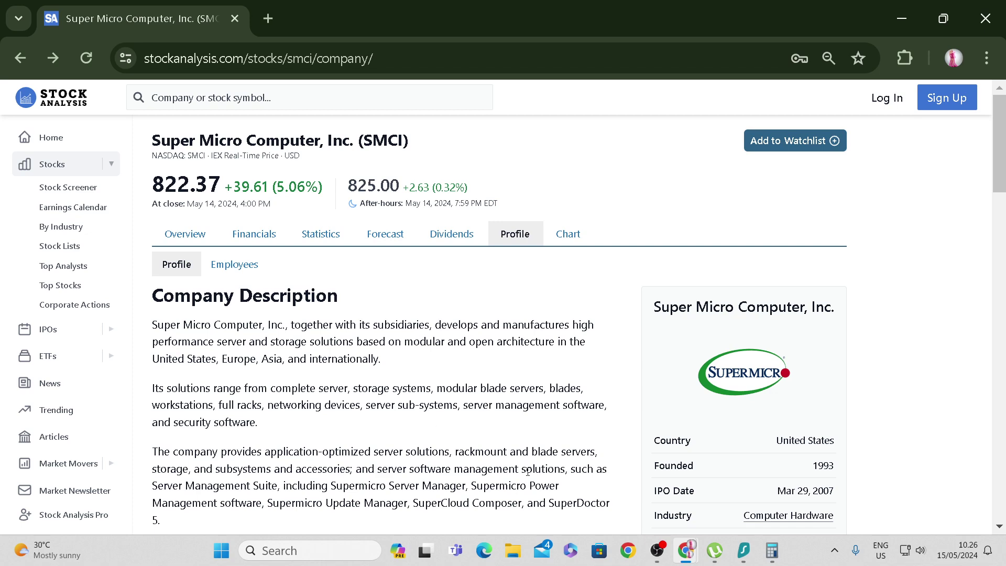
pyautogui.scroll(-10, 510, 505)
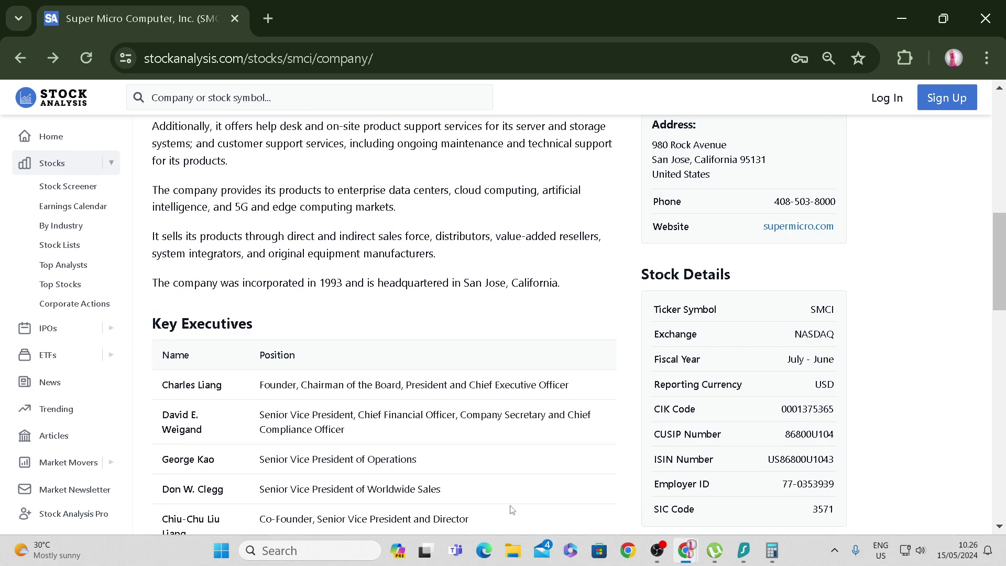
pyautogui.scroll(7, 431, 399)
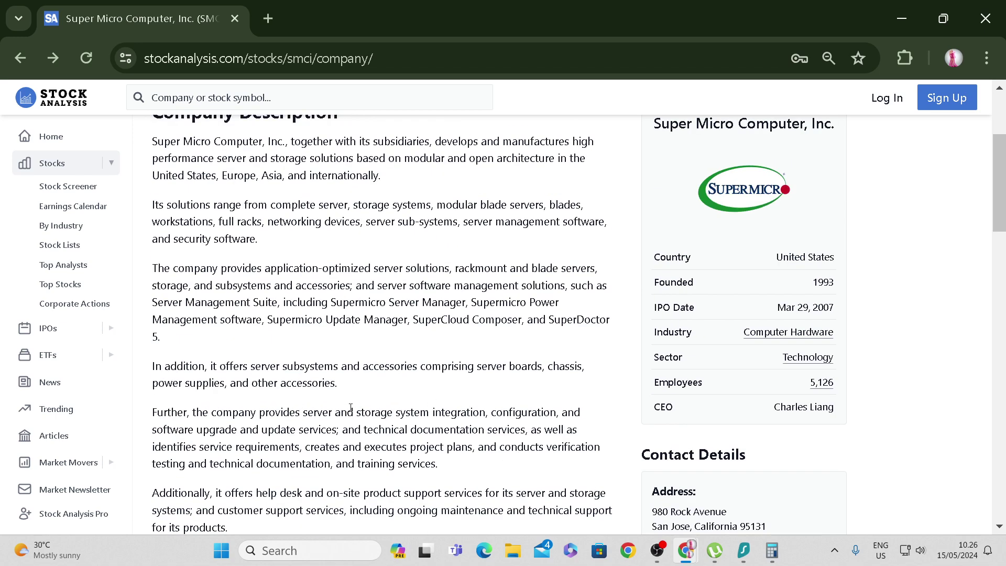
pyautogui.scroll(3, 367, 419)
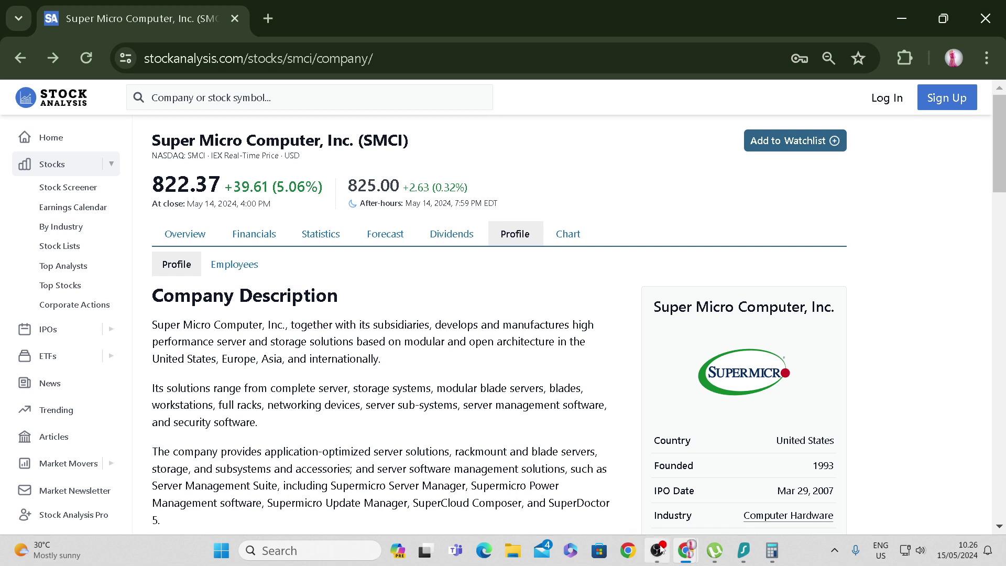
pyautogui.moveTo(661, 548)
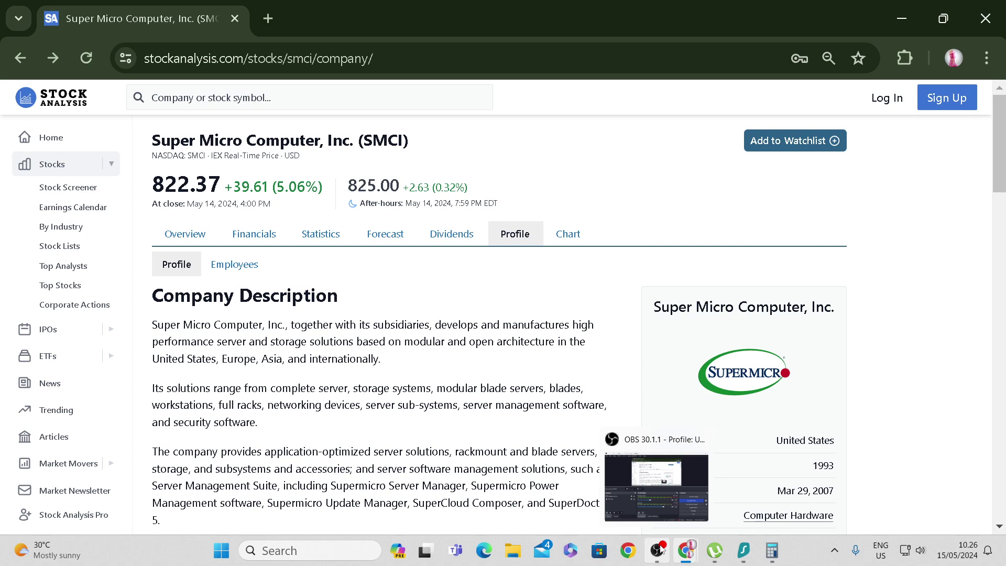
pyautogui.scroll(-3, 367, 340)
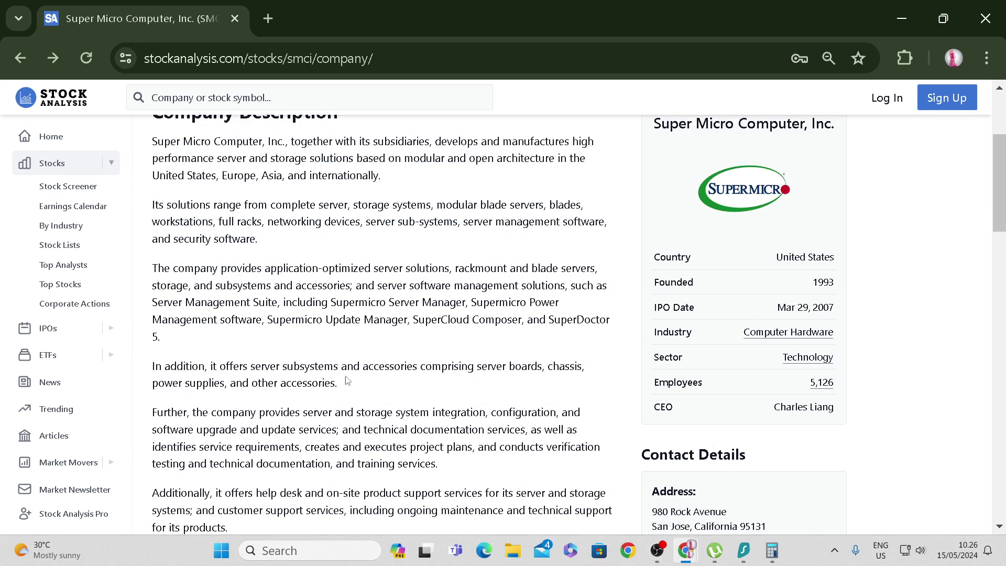
pyautogui.scroll(3, 314, 314)
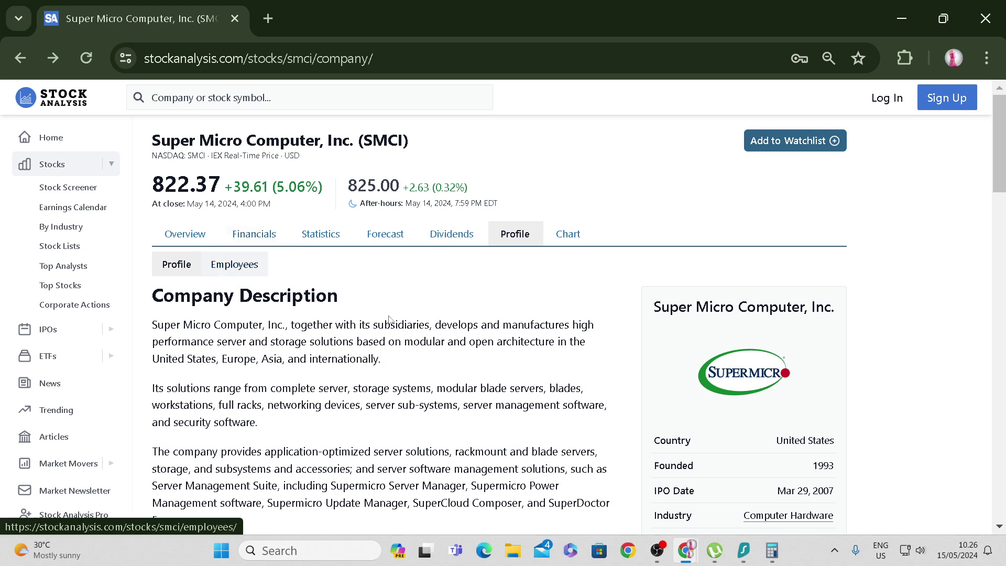
pyautogui.moveTo(981, 550)
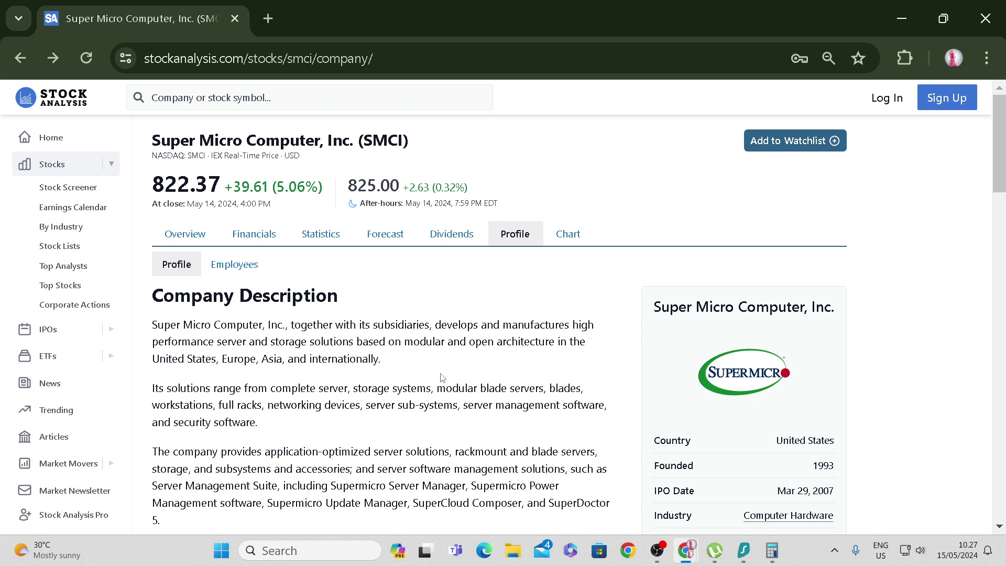
# Scroll through Super Micro Computer's annual income statement under Financials.
pyautogui.click(243, 240)
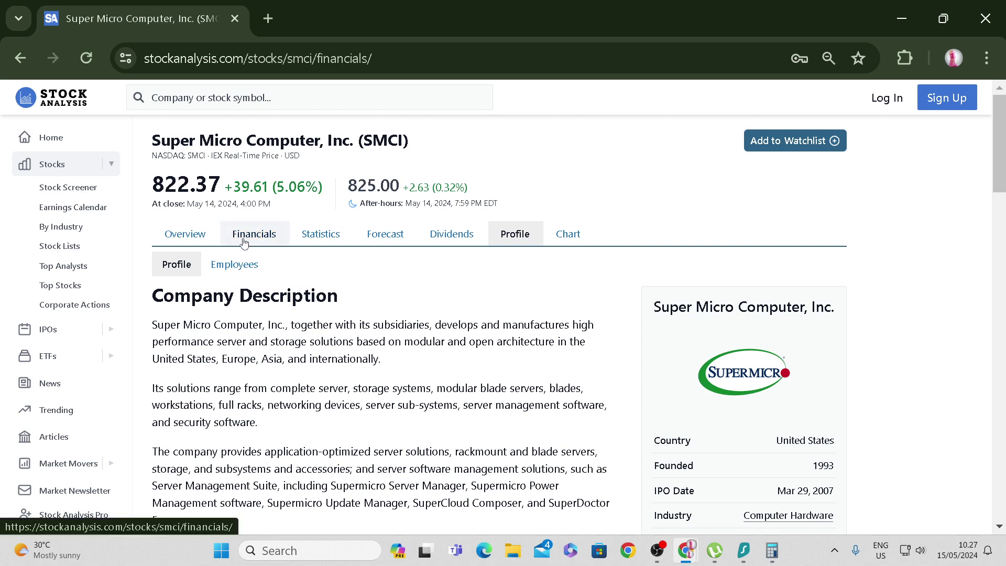
pyautogui.scroll(-10, 653, 441)
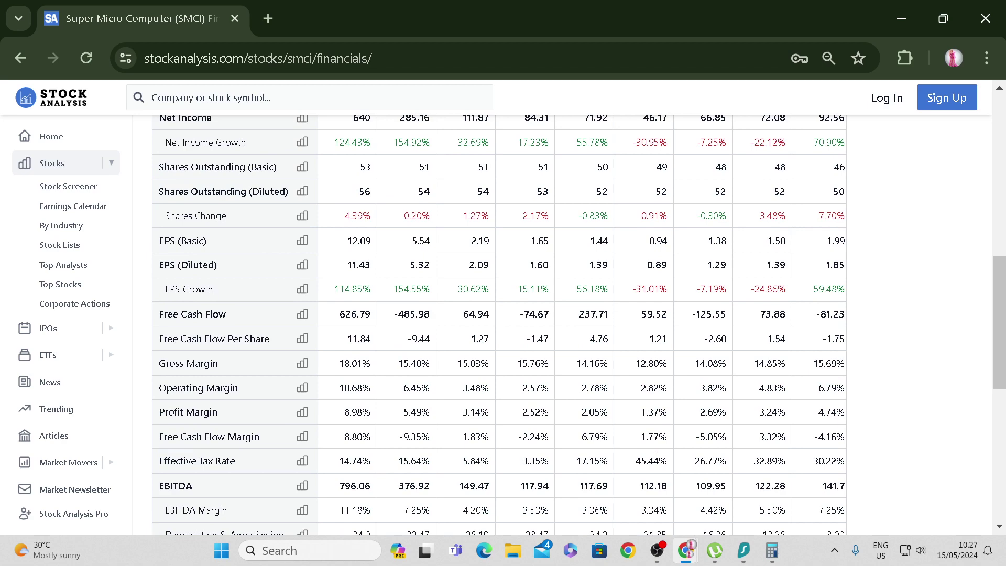
pyautogui.scroll(5, 656, 454)
pyautogui.scroll(5, 656, 454)
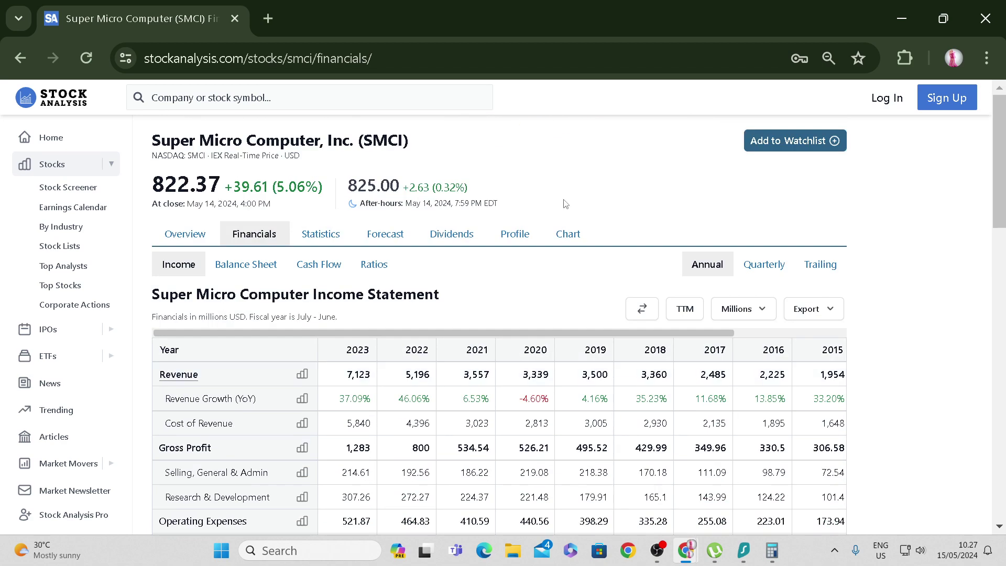
# Review the Overview's 48.16B market cap, 46.10 P/E and 1,005.33 price target.
pyautogui.click(204, 237)
pyautogui.scroll(-3, 791, 393)
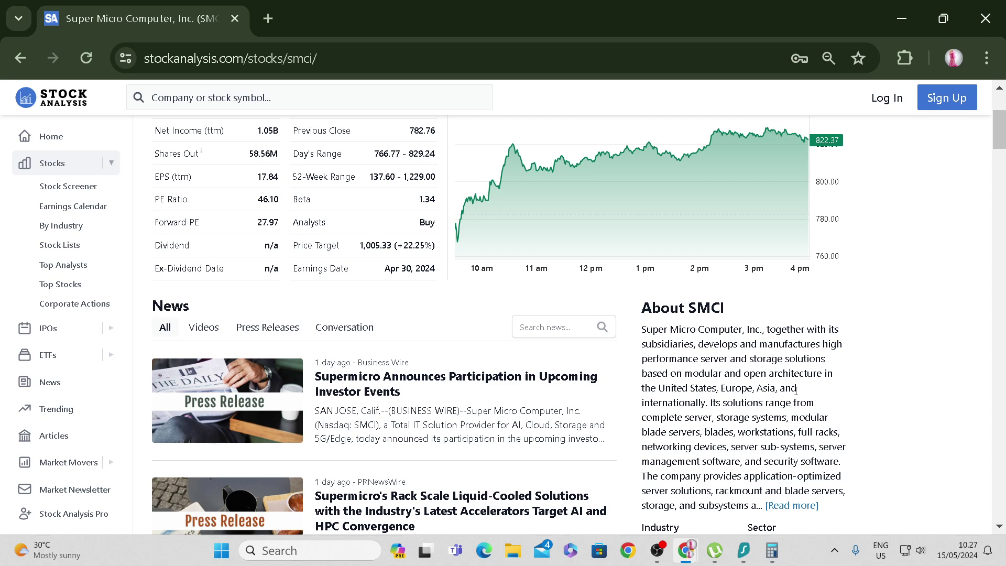
pyautogui.scroll(3, 796, 391)
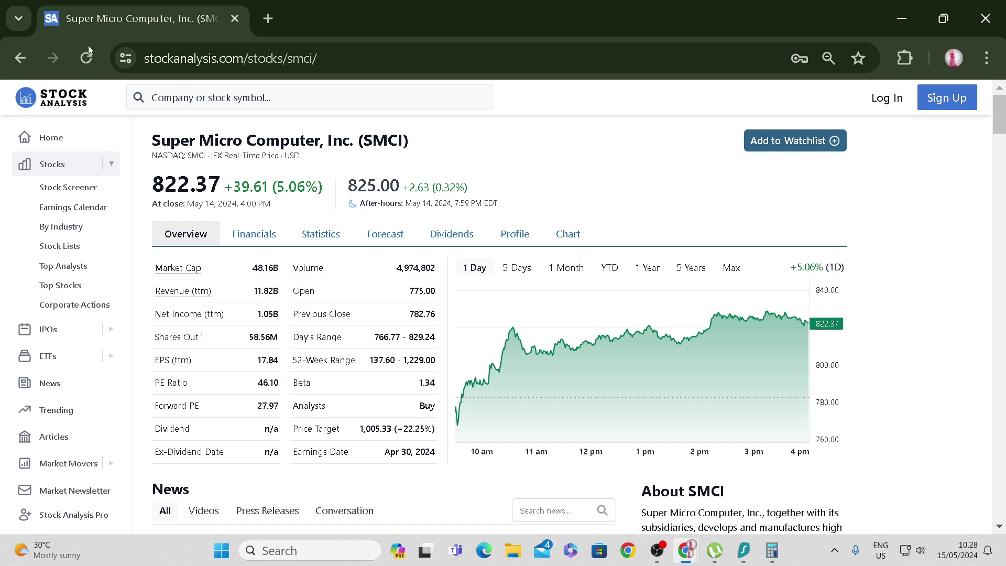
# In a new tab, look up the ARKK quote on Yahoo Finance and set its chart to 5Y.
pyautogui.click(276, 18)
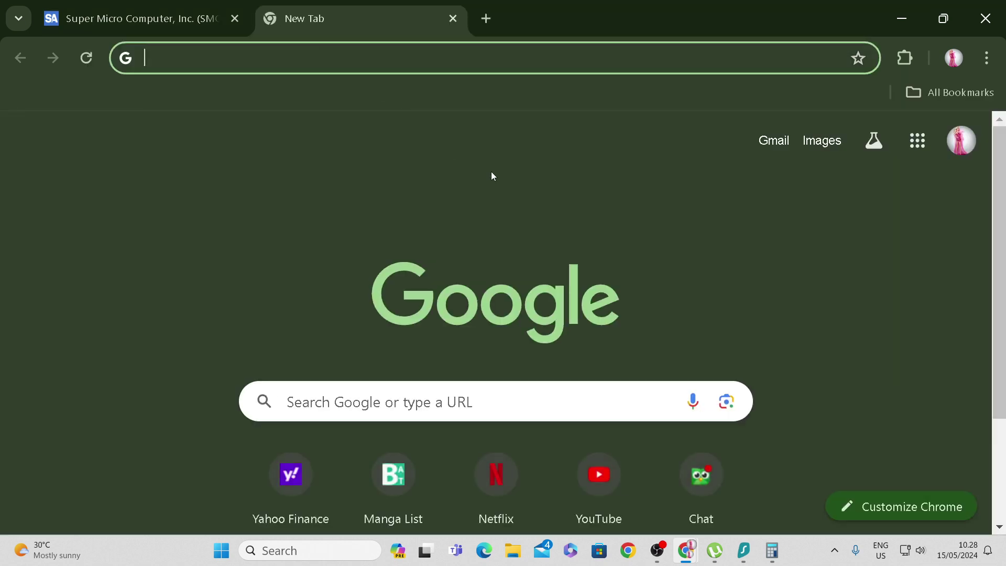
pyautogui.click(292, 517)
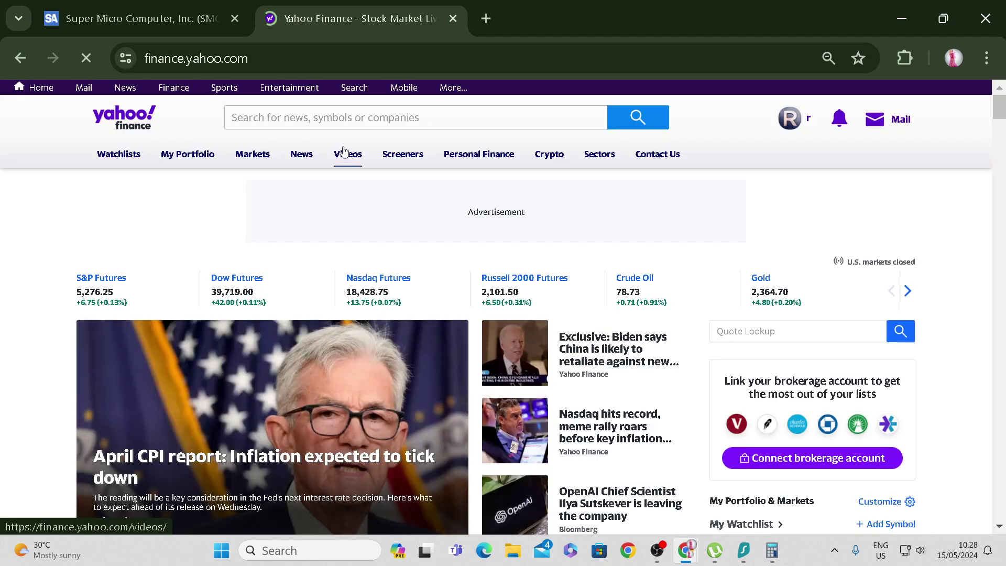
pyautogui.click(340, 125)
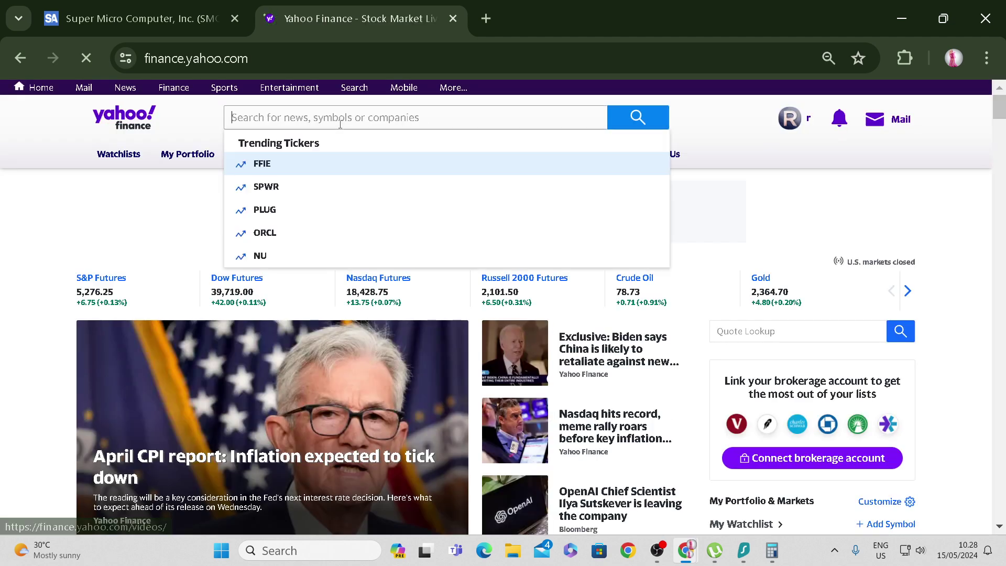
pyautogui.write('a')
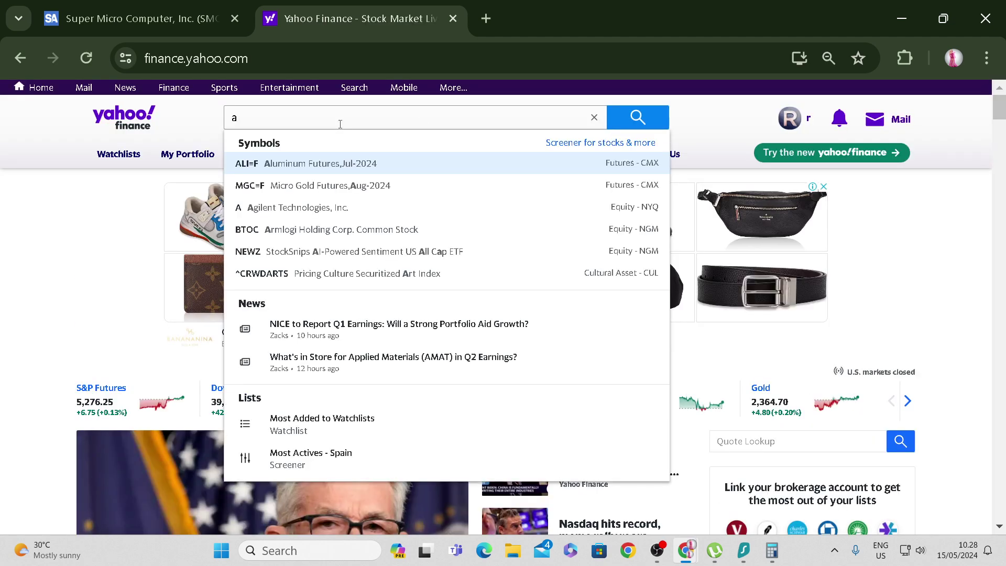
pyautogui.write('rkk')
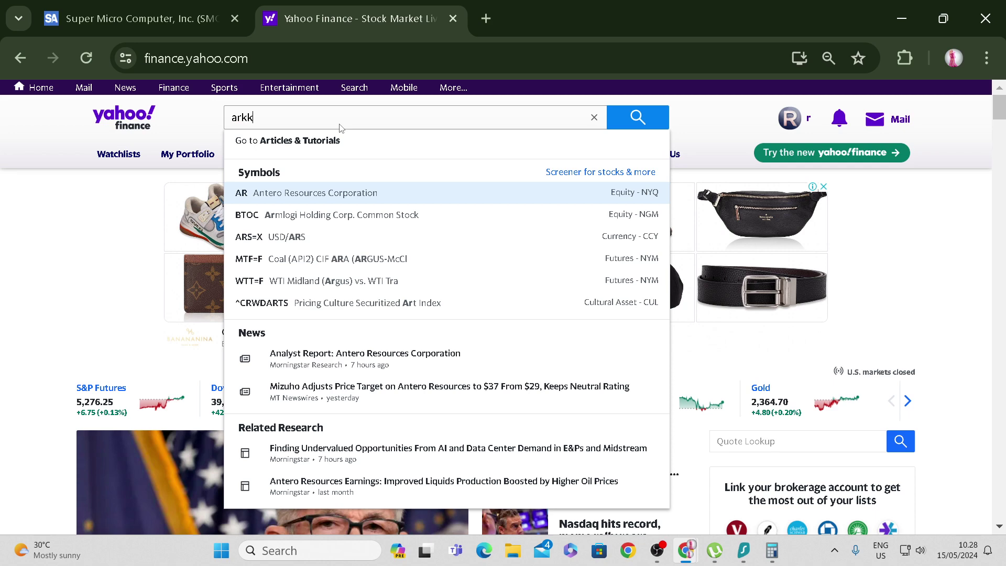
pyautogui.click(376, 173)
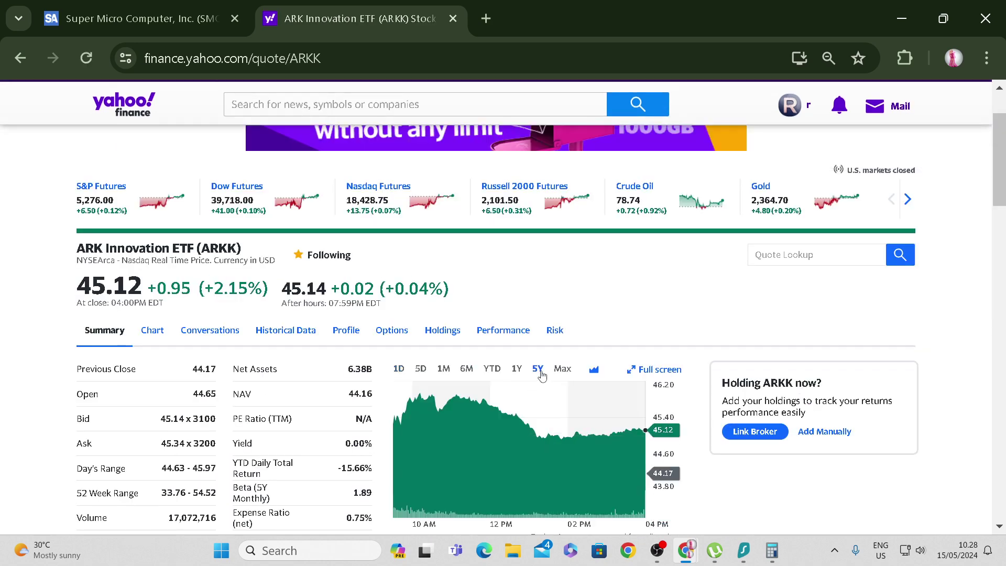
pyautogui.click(539, 370)
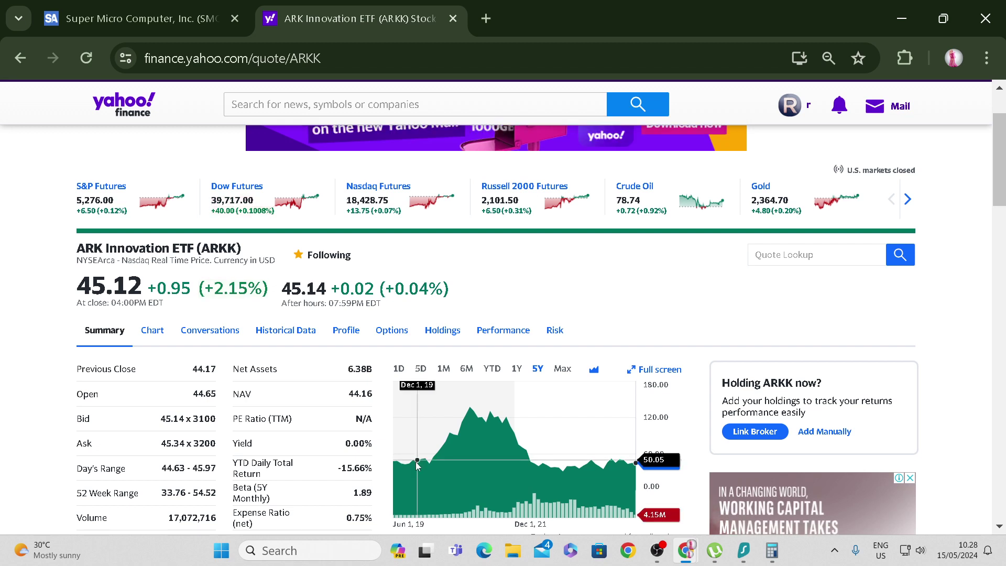